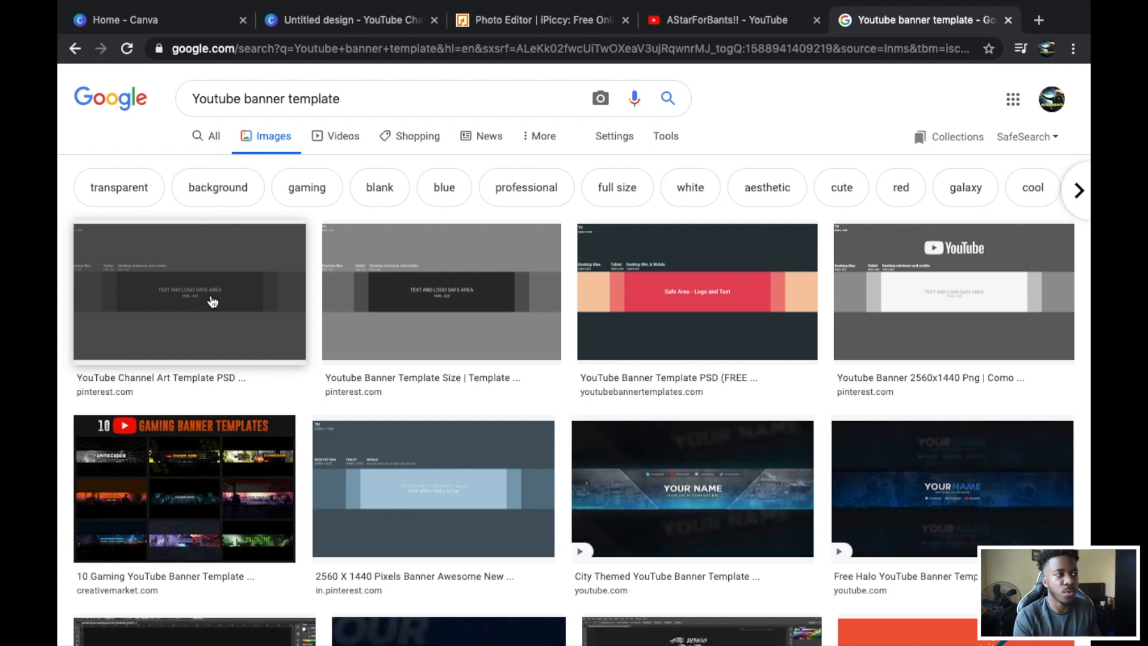
Step: Create a new YouTube Channel Art design in Canva and return to the existing design that holds the banner template
click(158, 24)
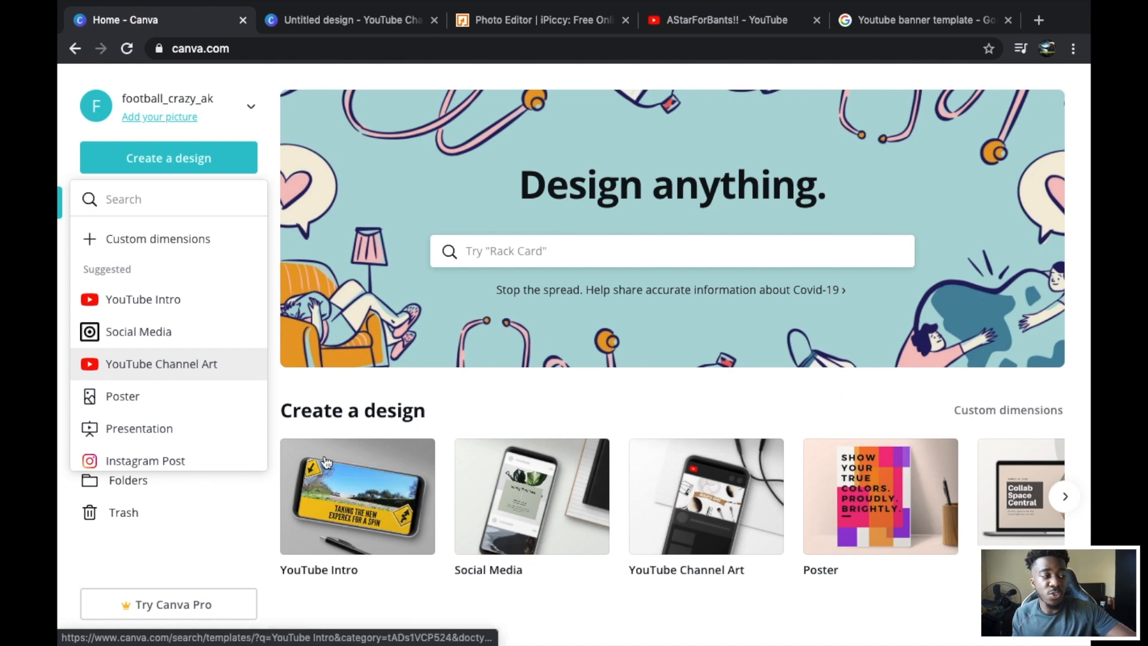
click(184, 368)
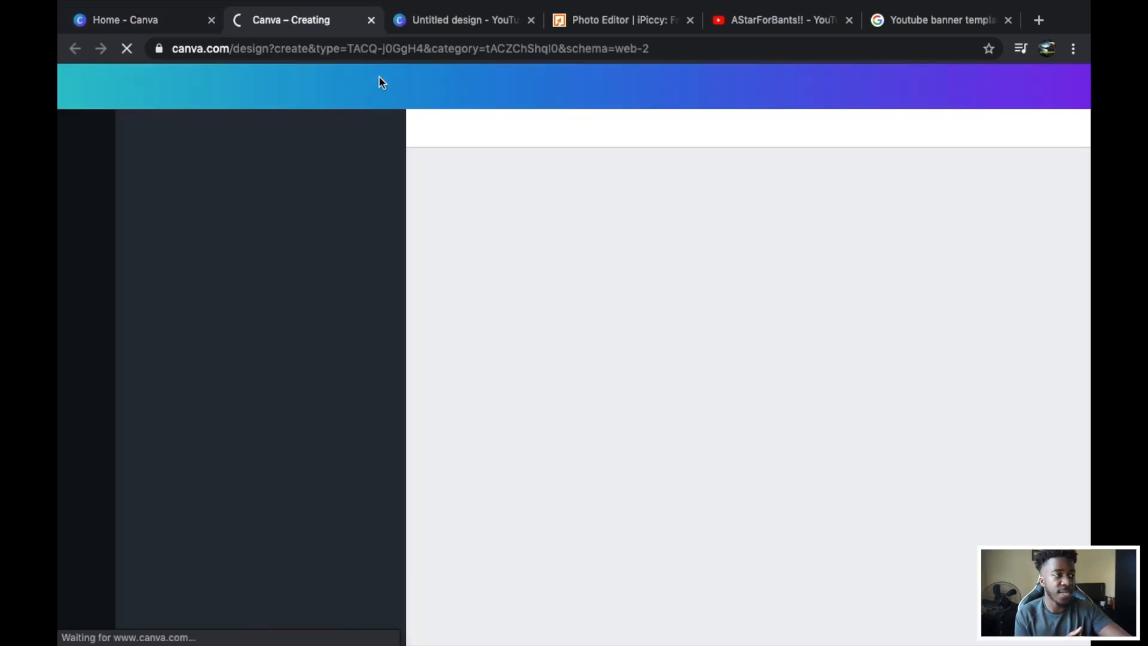
click(443, 22)
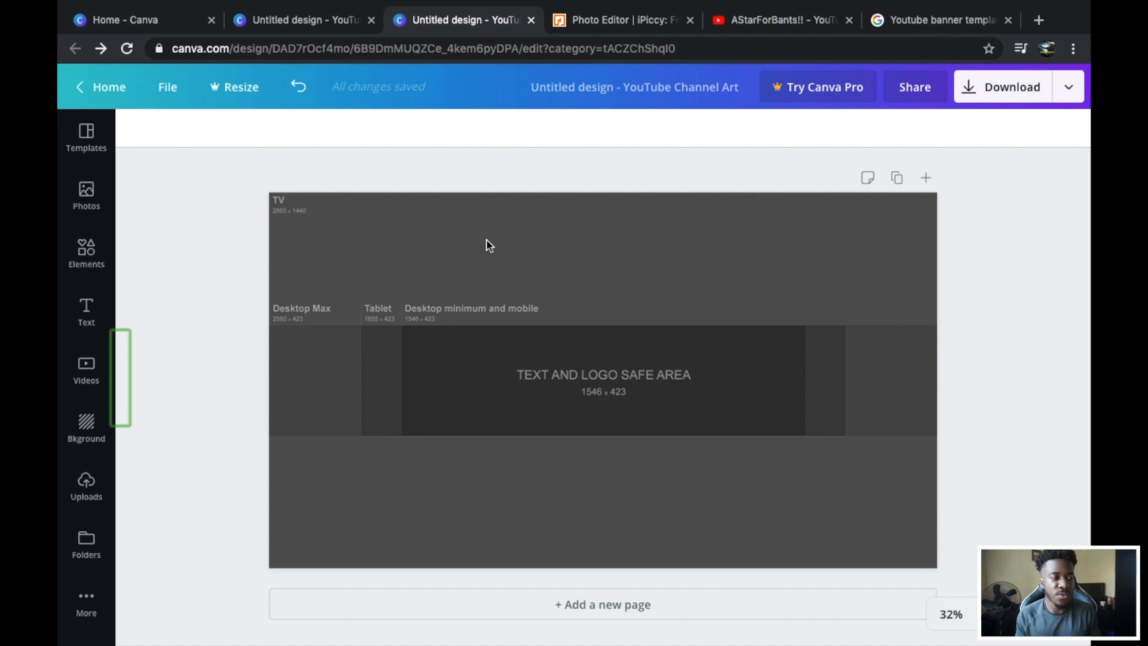
Step: Set the transparency of the banner template image to 46
click(515, 242)
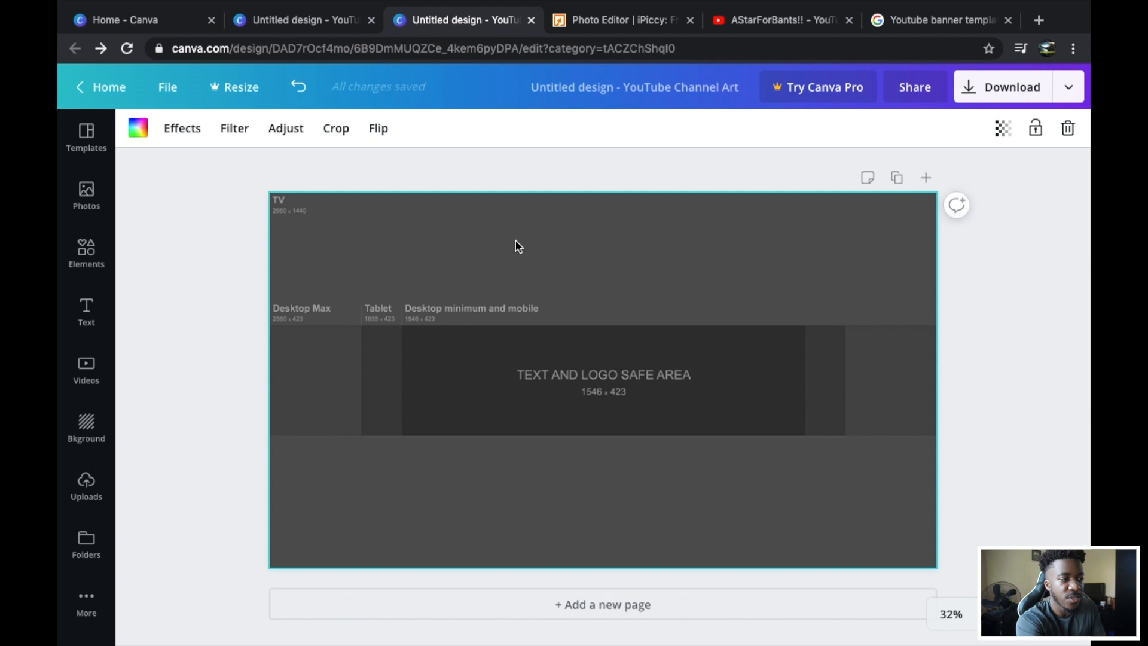
click(1004, 133)
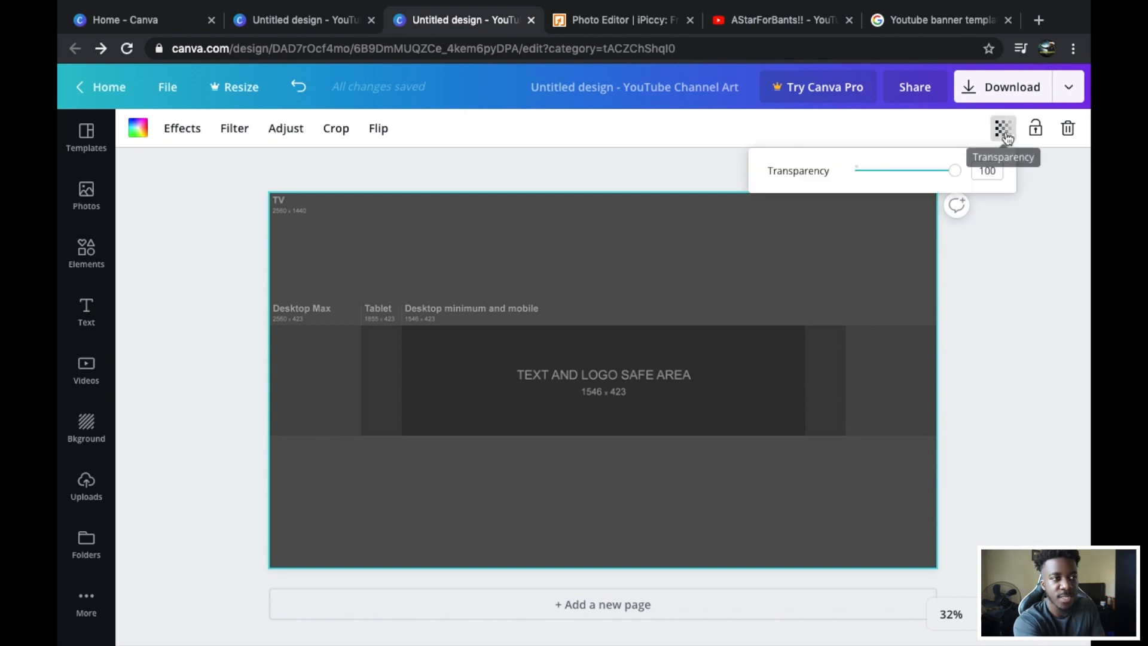
drag(956, 179, 902, 184)
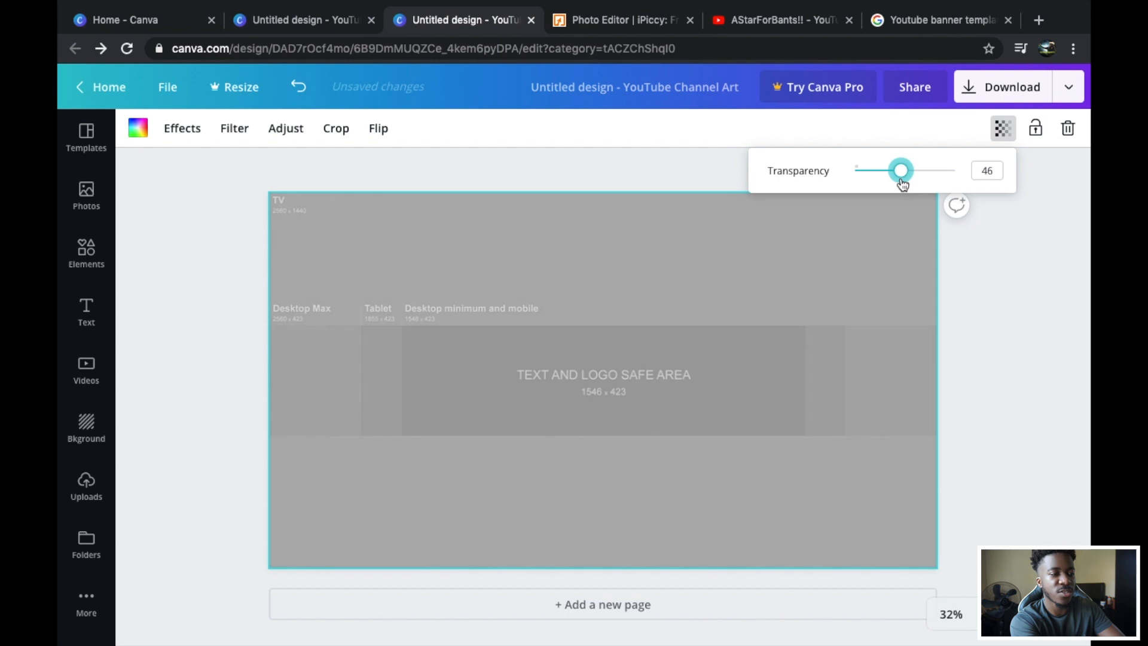
click(1008, 252)
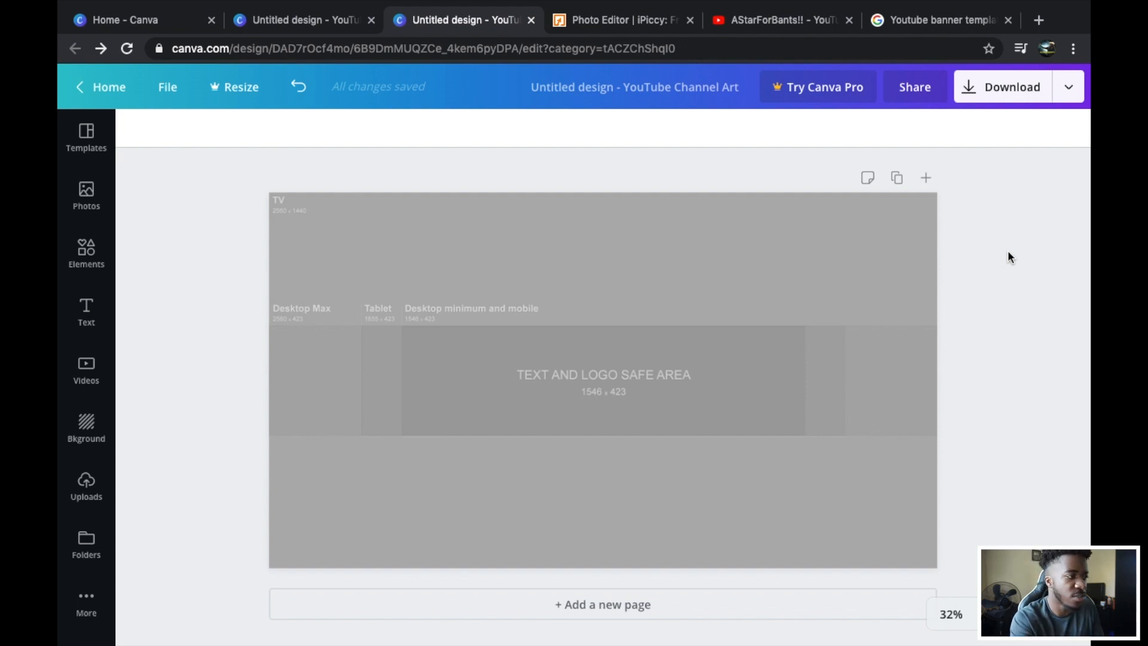
click(86, 426)
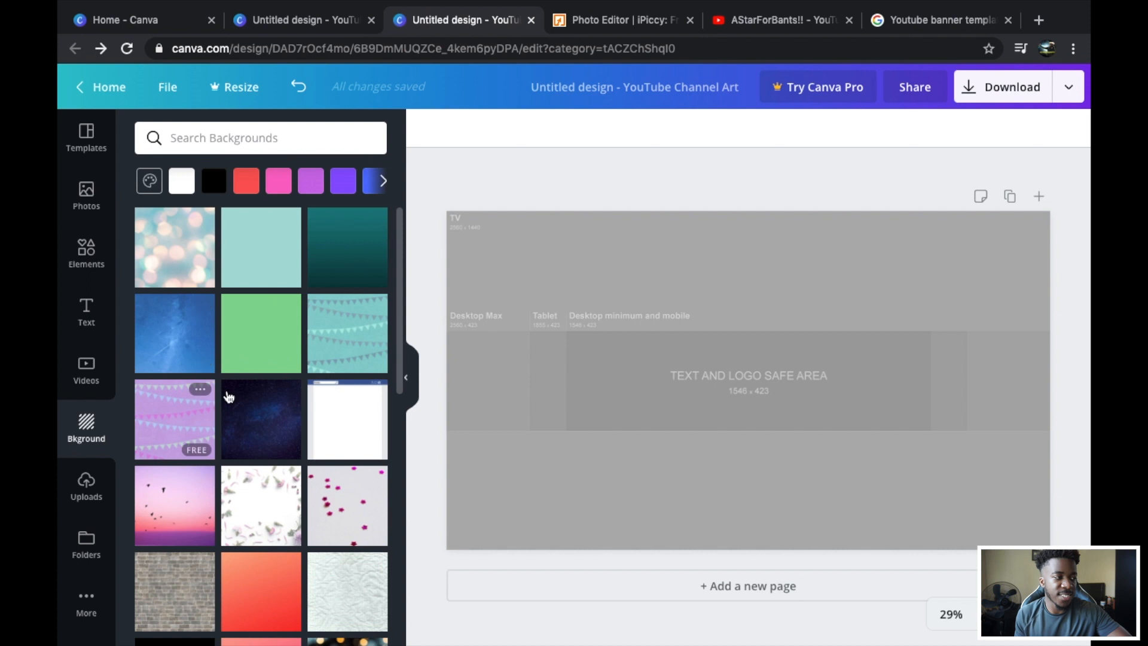
scroll(305, 417, down, 2)
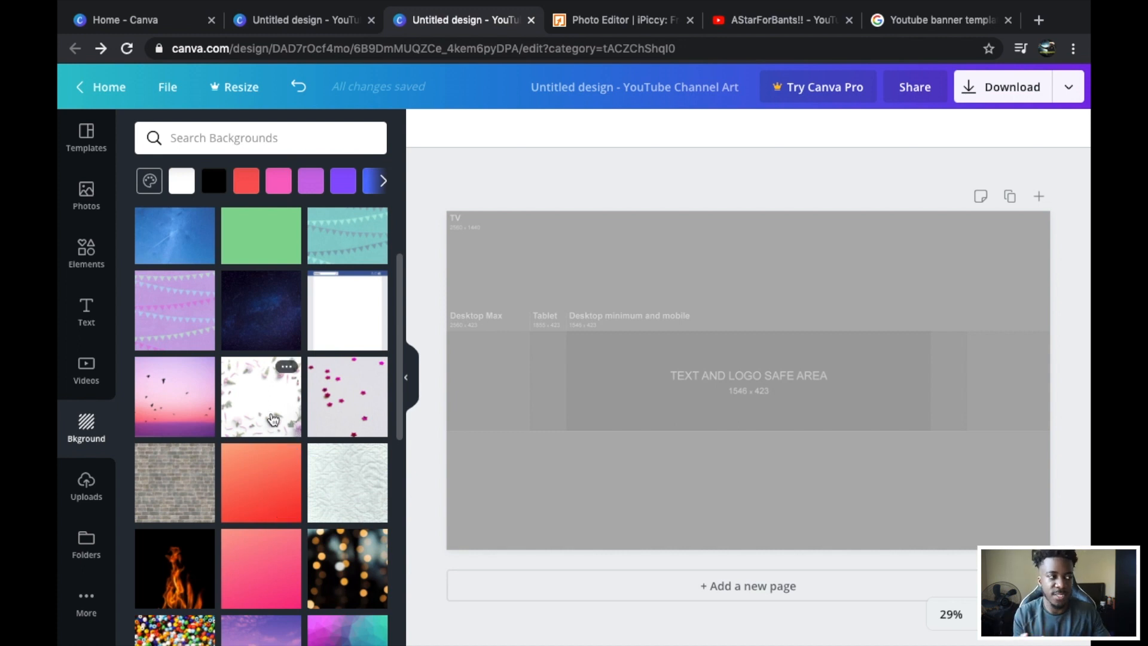
click(406, 377)
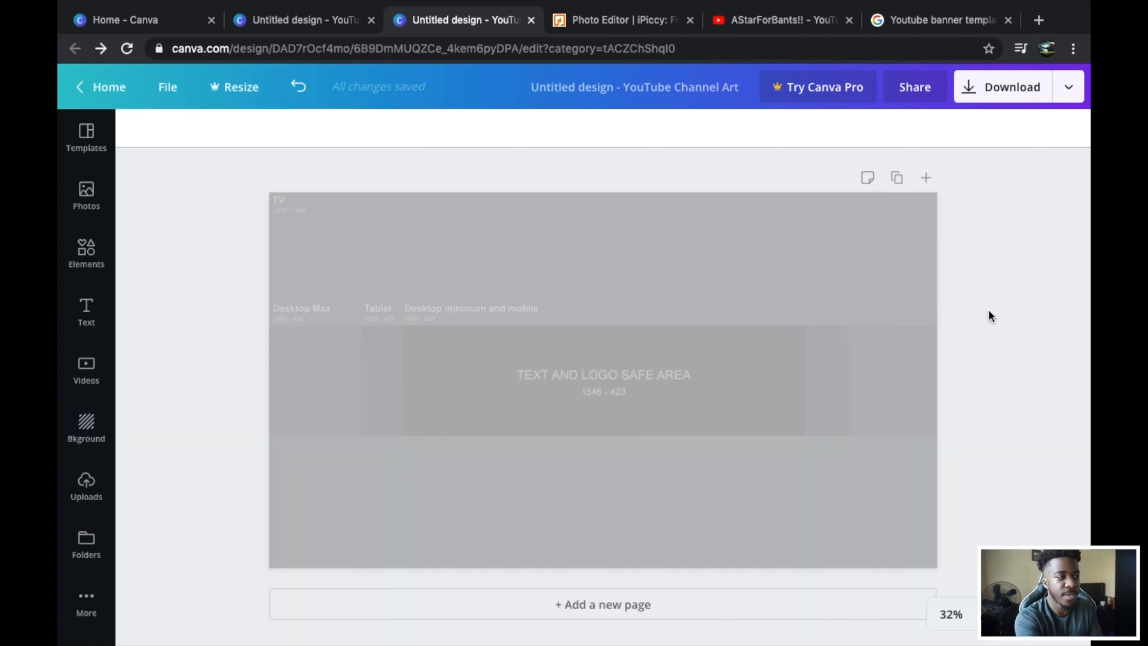
Step: Add a heading to the banner with the text "AStar Vlogs"
click(86, 311)
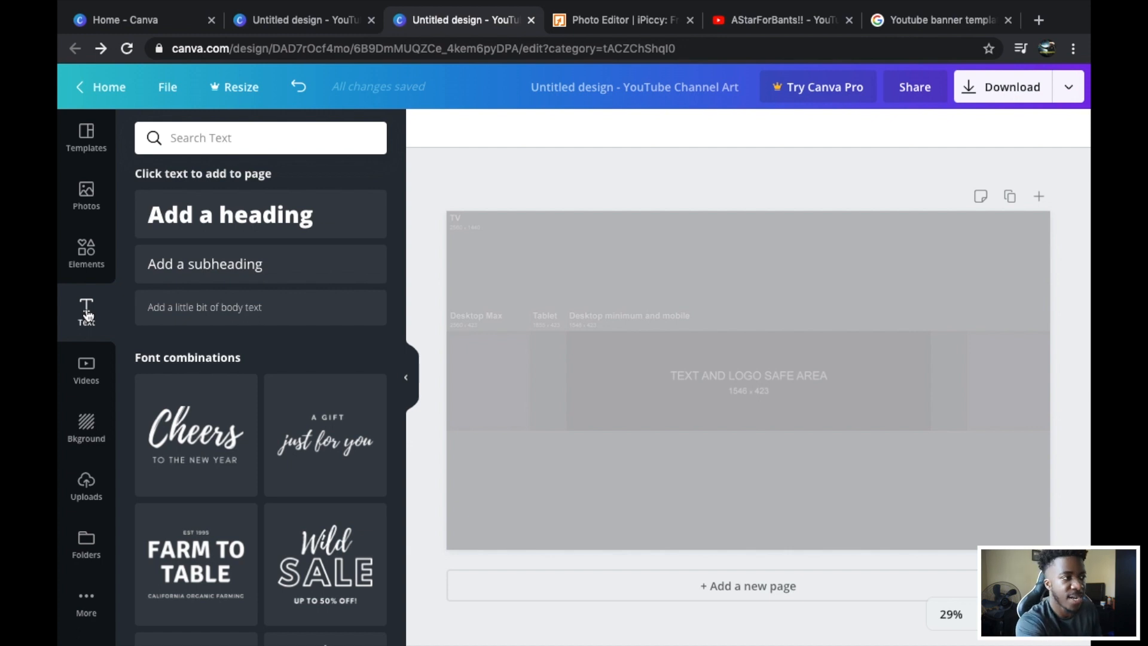
click(241, 217)
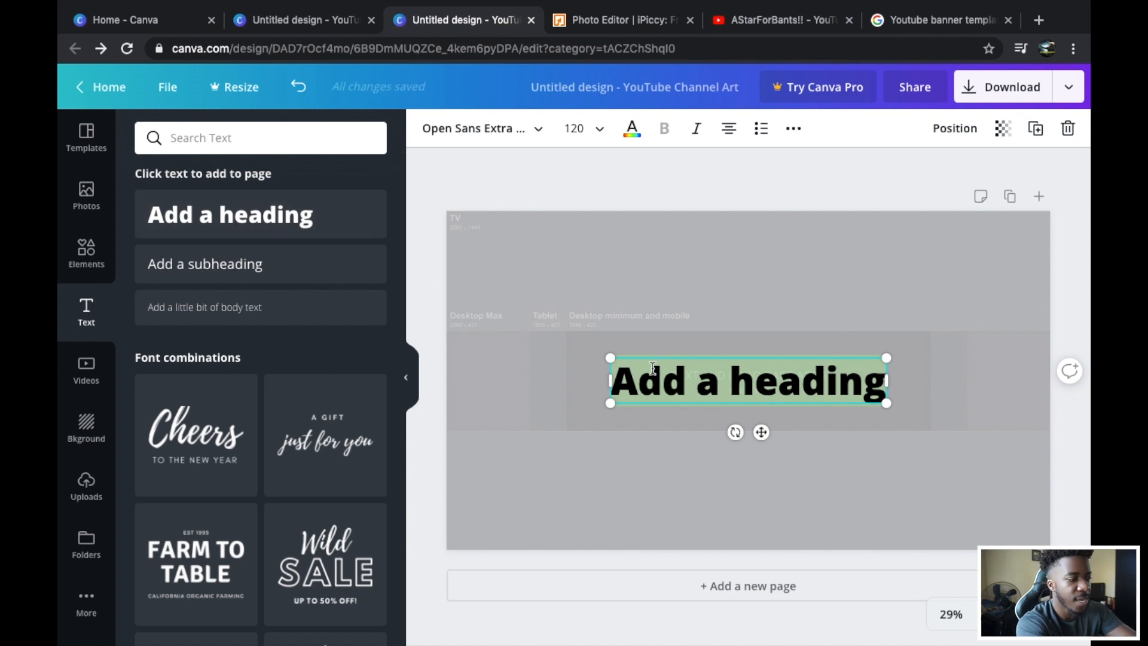
text(AStar V)
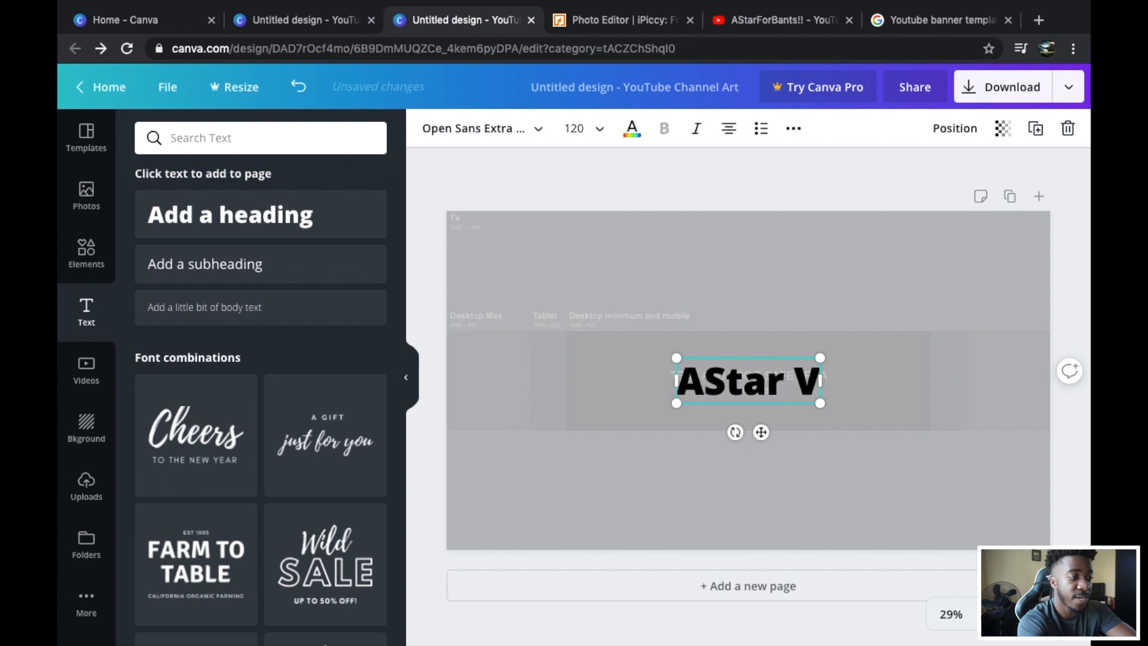
text(logs)
Step: Enlarge the "AStar Vlogs" heading to about size 207 and place it over the text and logo safe area
drag(860, 404, 932, 477)
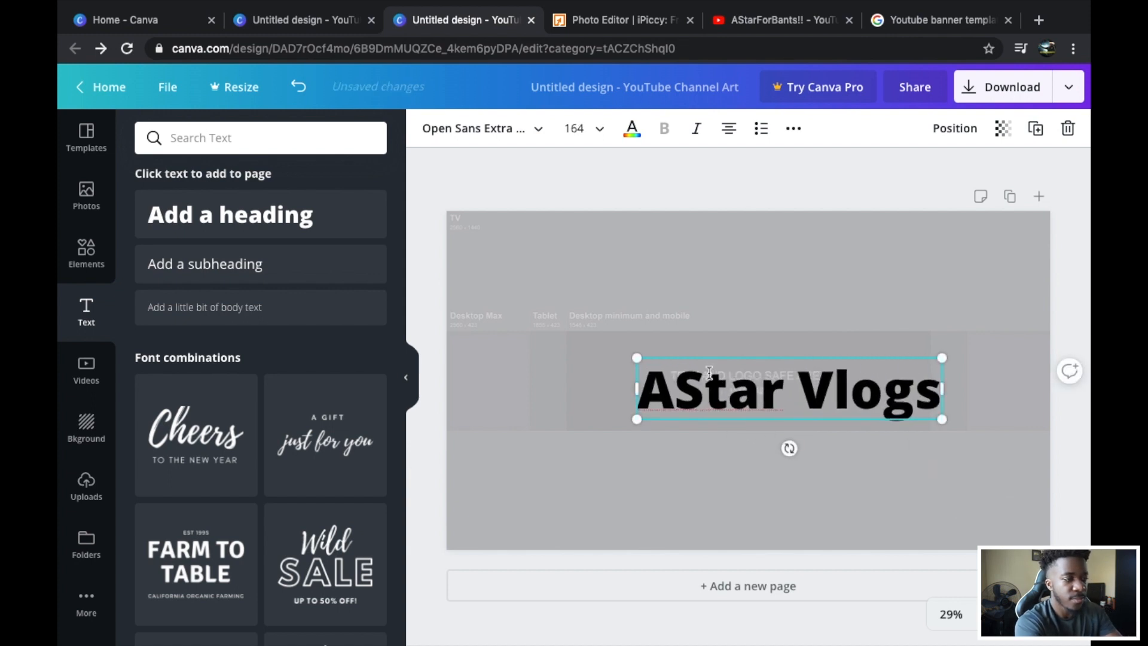
drag(637, 358, 558, 321)
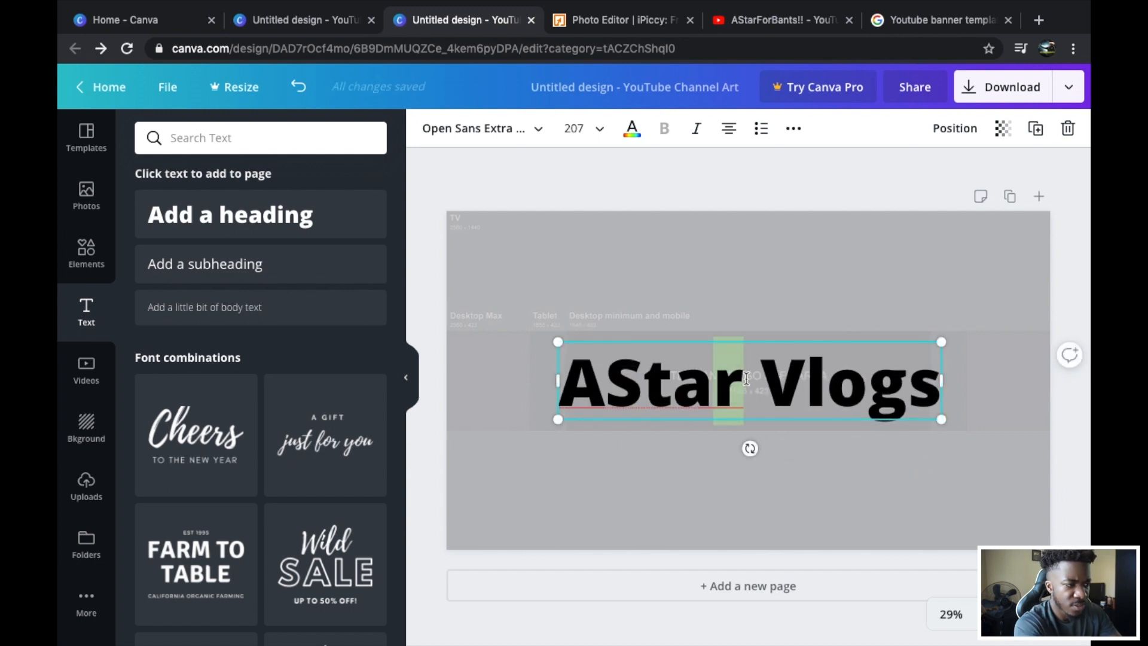
click(820, 497)
mouse_move(801, 396)
mouse_down()
mouse_move(815, 395)
mouse_move(802, 396)
mouse_up()
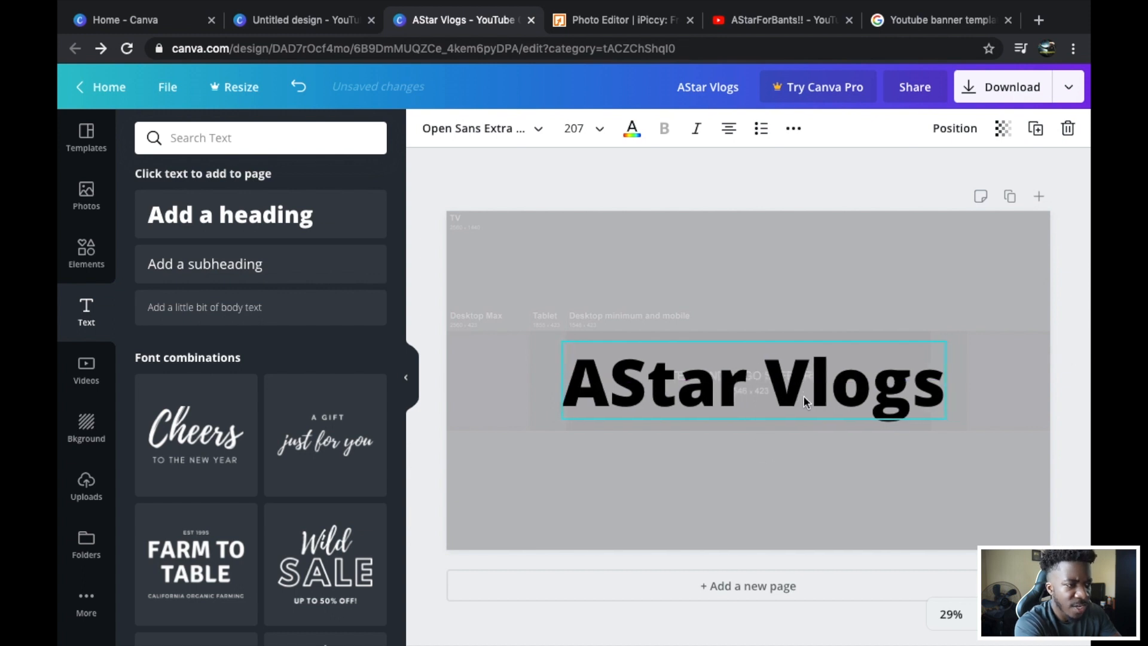
Step: Set the template image's transparency to 100 to bring out the safe-area boundaries
click(949, 245)
click(1002, 127)
drag(886, 173, 955, 174)
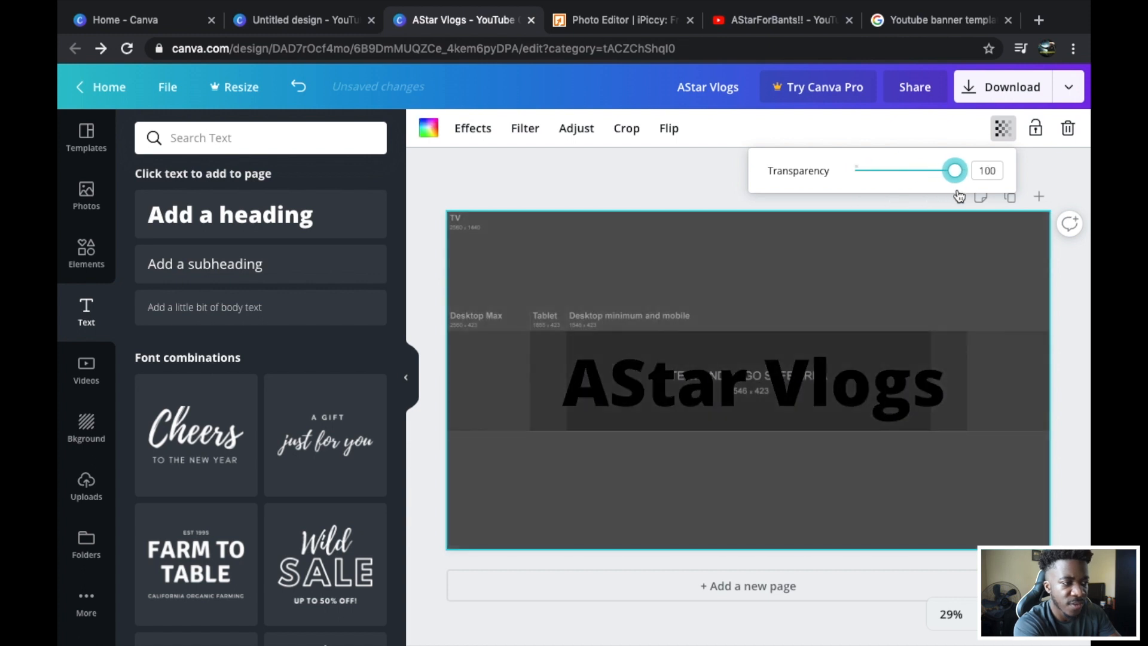
Step: Shrink the heading to about size 195 and centre it within the text and logo safe area
click(779, 372)
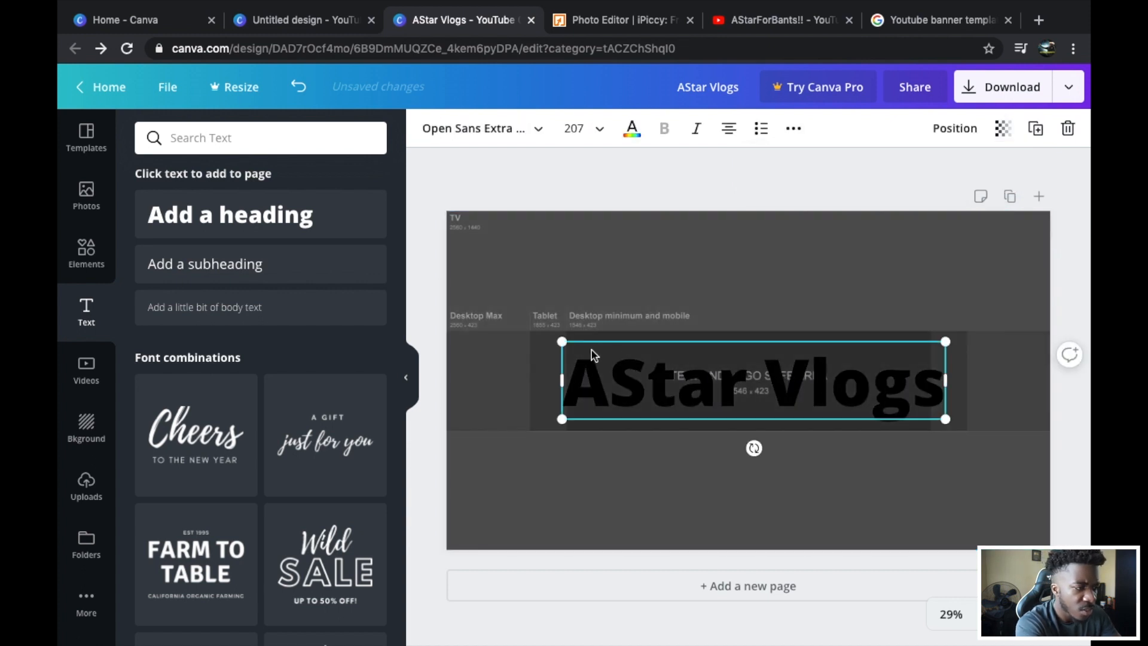
drag(562, 342, 583, 345)
drag(667, 375, 654, 371)
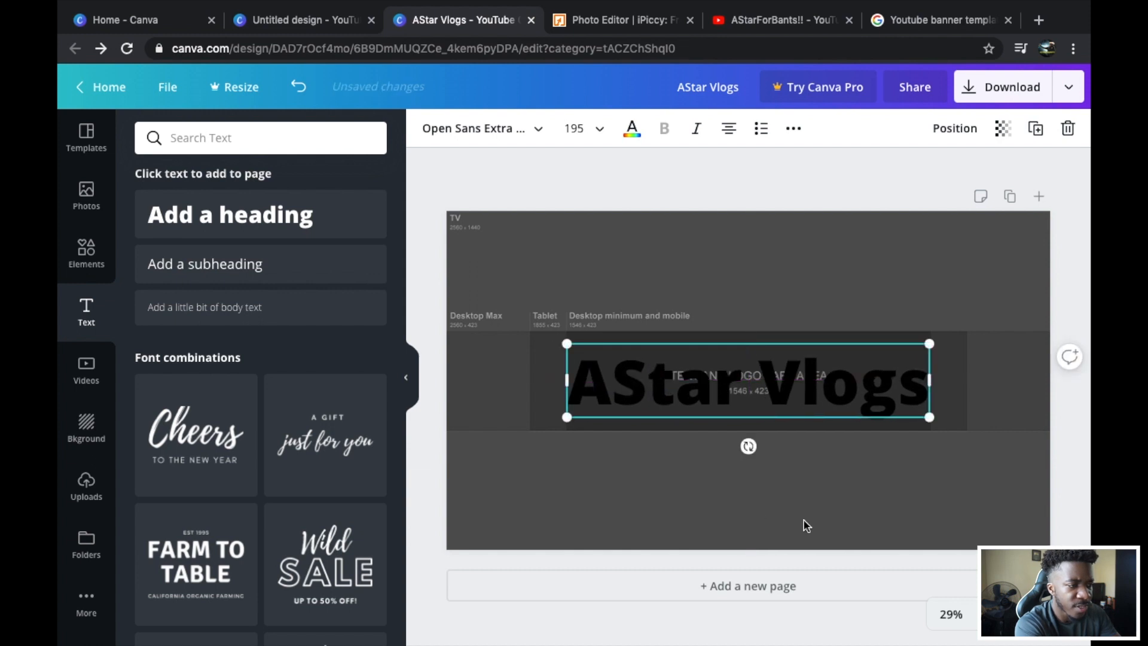
click(973, 260)
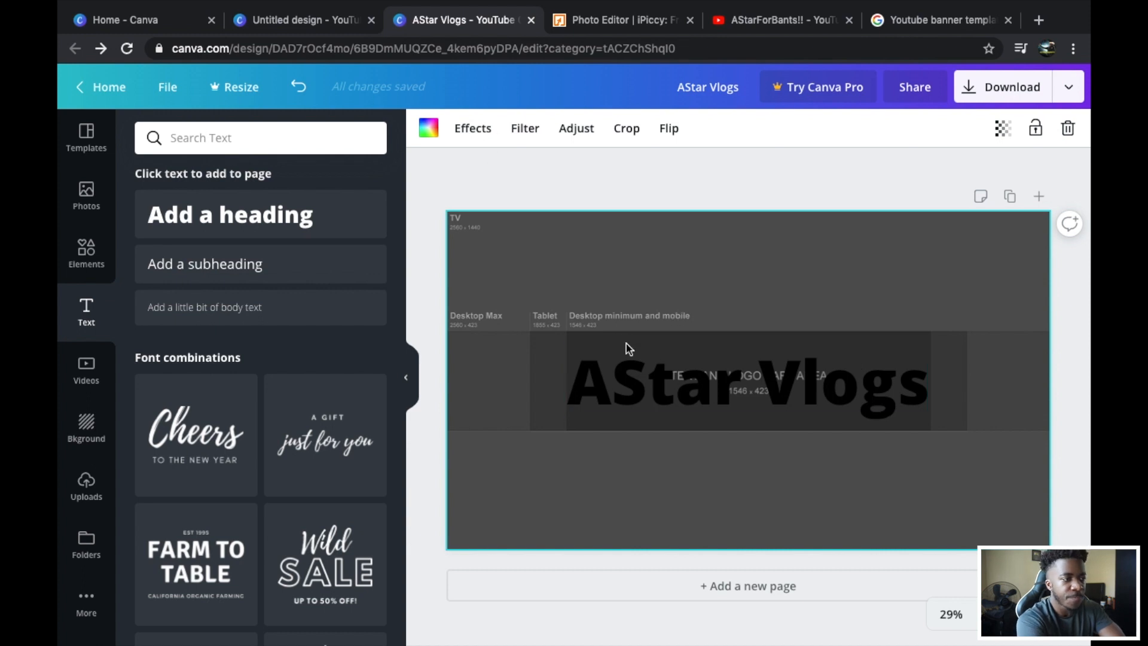
Step: Set the heading's text colour to the default black
click(643, 382)
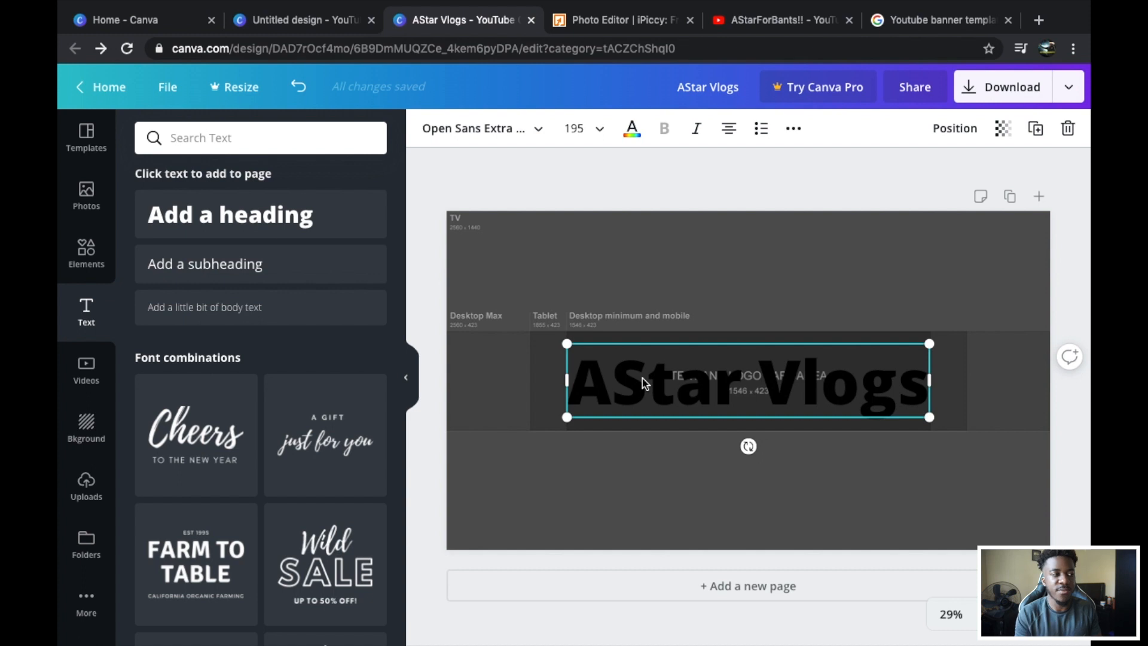
click(632, 128)
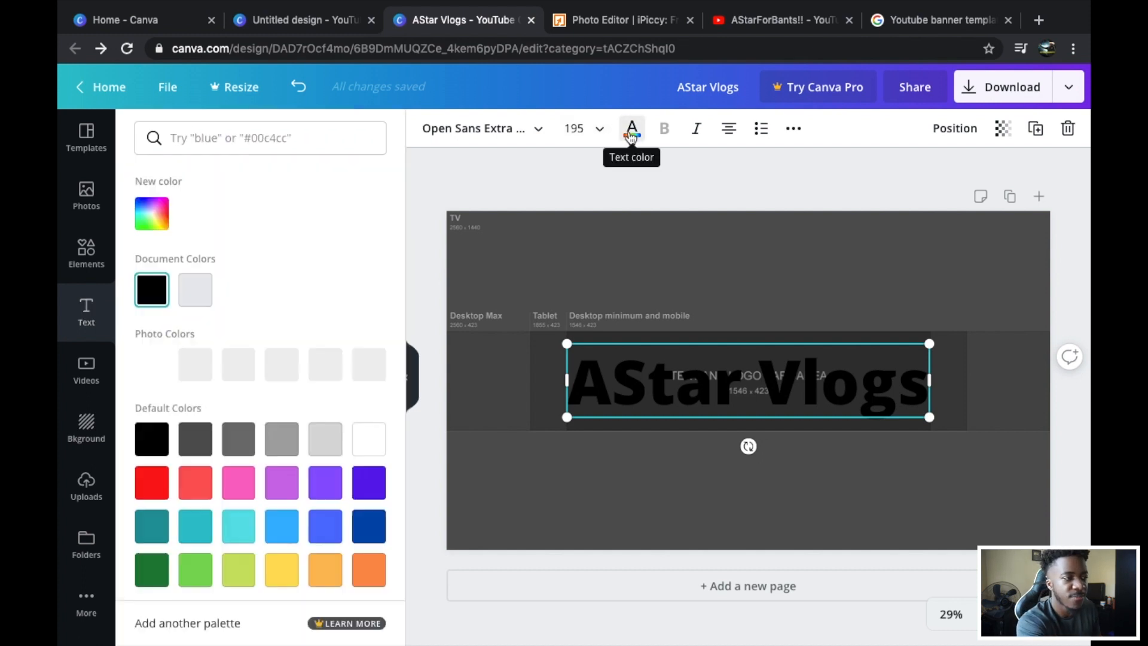
click(157, 366)
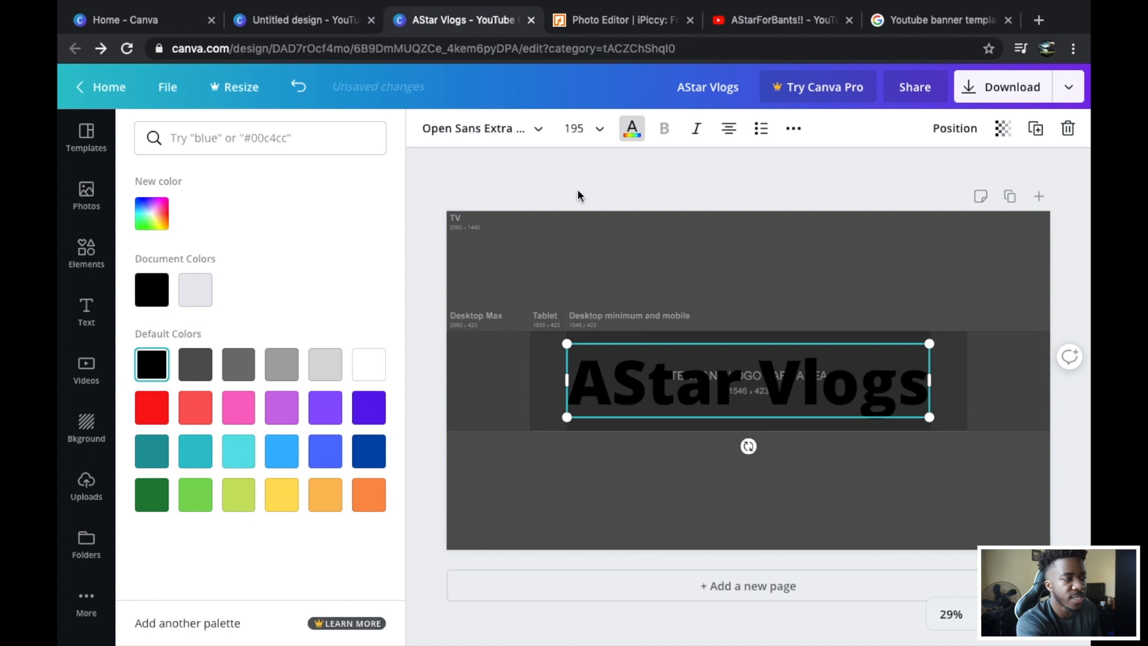
Step: Try Bicubik, settle on the Berkshire Swash font for the heading, and enlarge it to about size 211, centred in the safe area
click(524, 132)
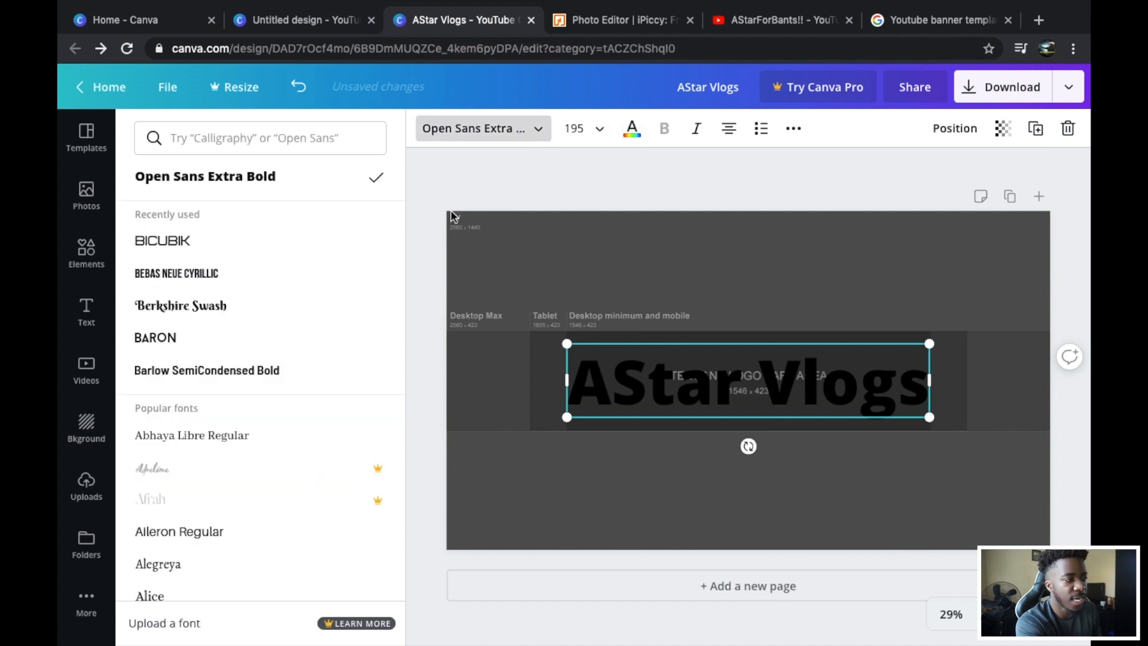
click(250, 245)
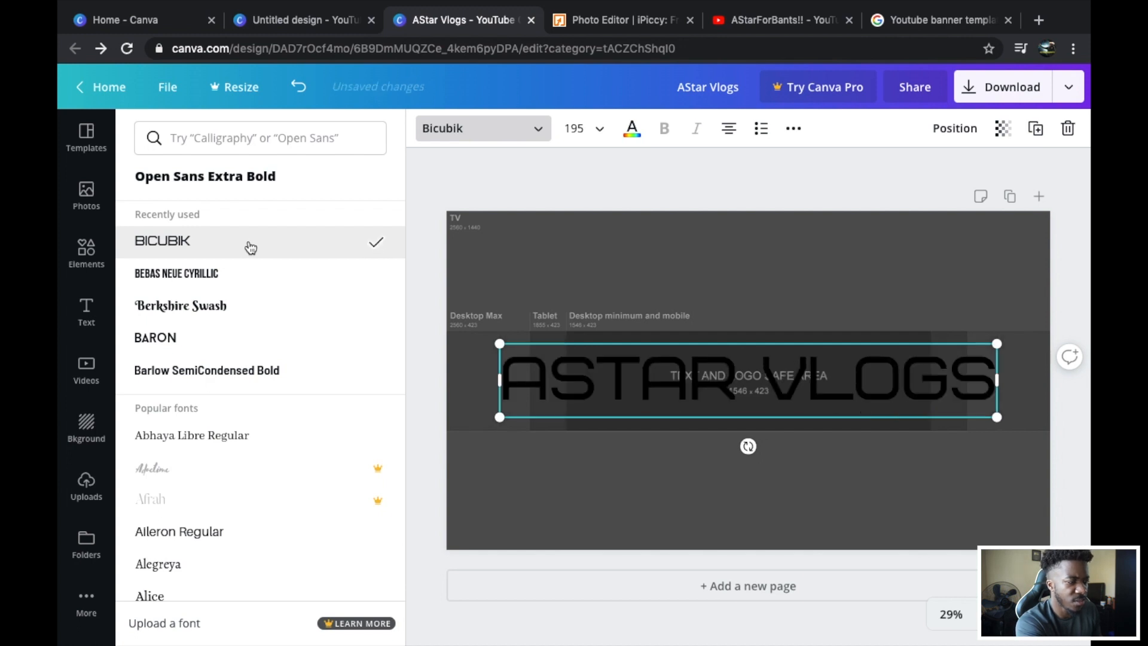
click(251, 314)
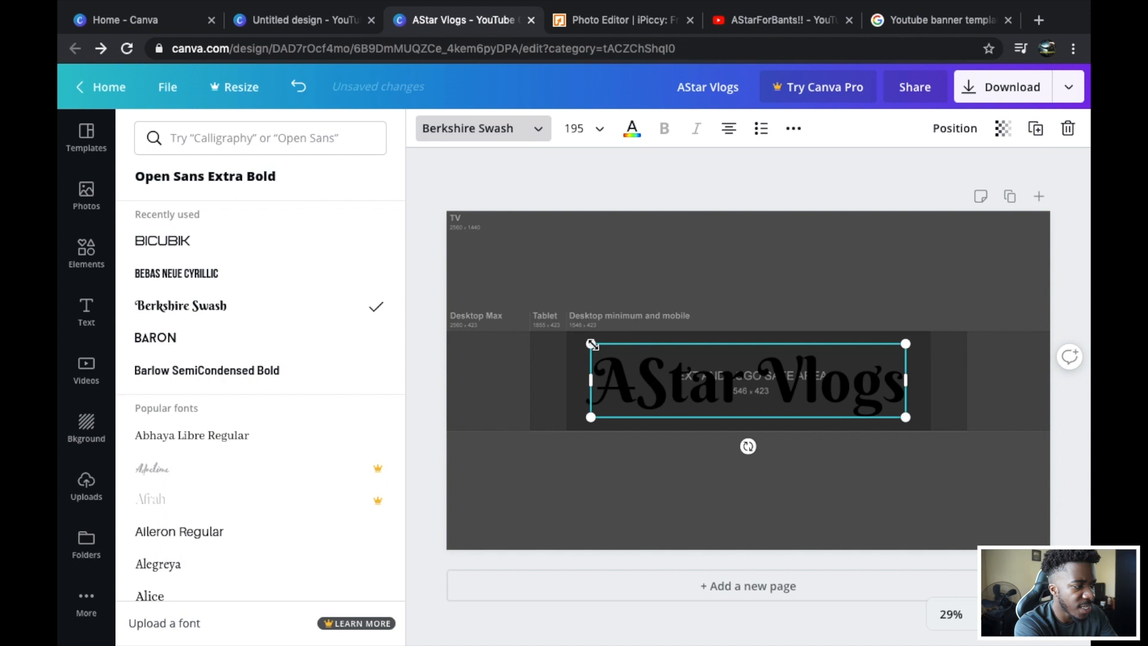
drag(589, 343, 569, 331)
mouse_move(686, 379)
mouse_down()
mouse_move(713, 382)
mouse_move(699, 379)
mouse_up()
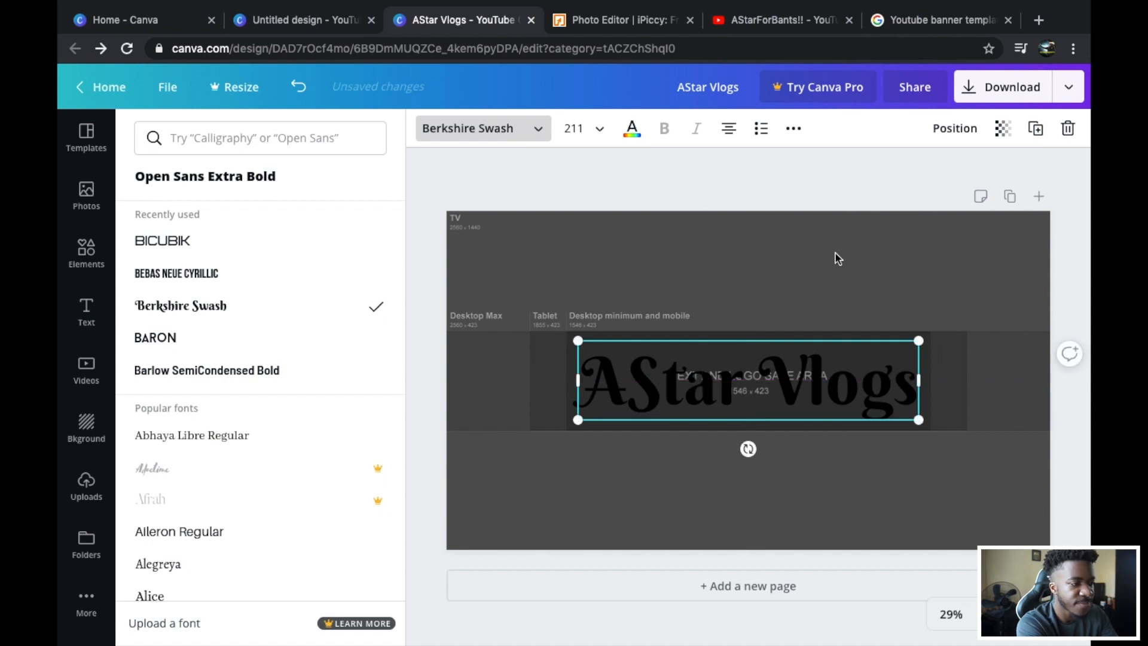
key(Escape)
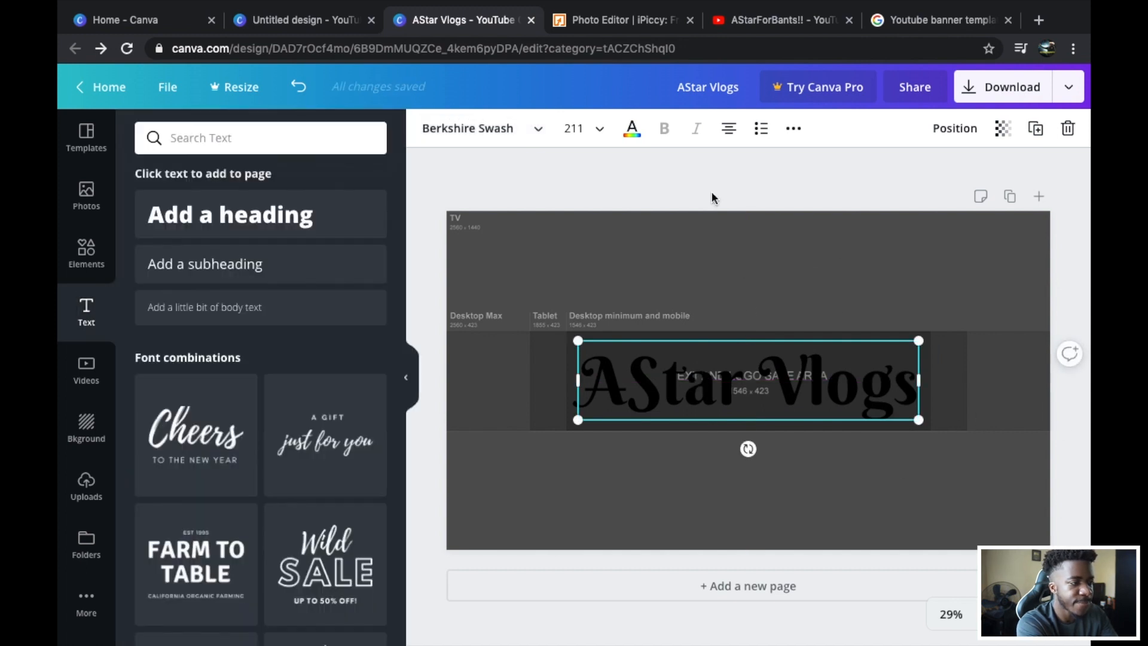
click(704, 180)
Step: Lower the transparency value of the template image so it fades behind the heading
click(755, 272)
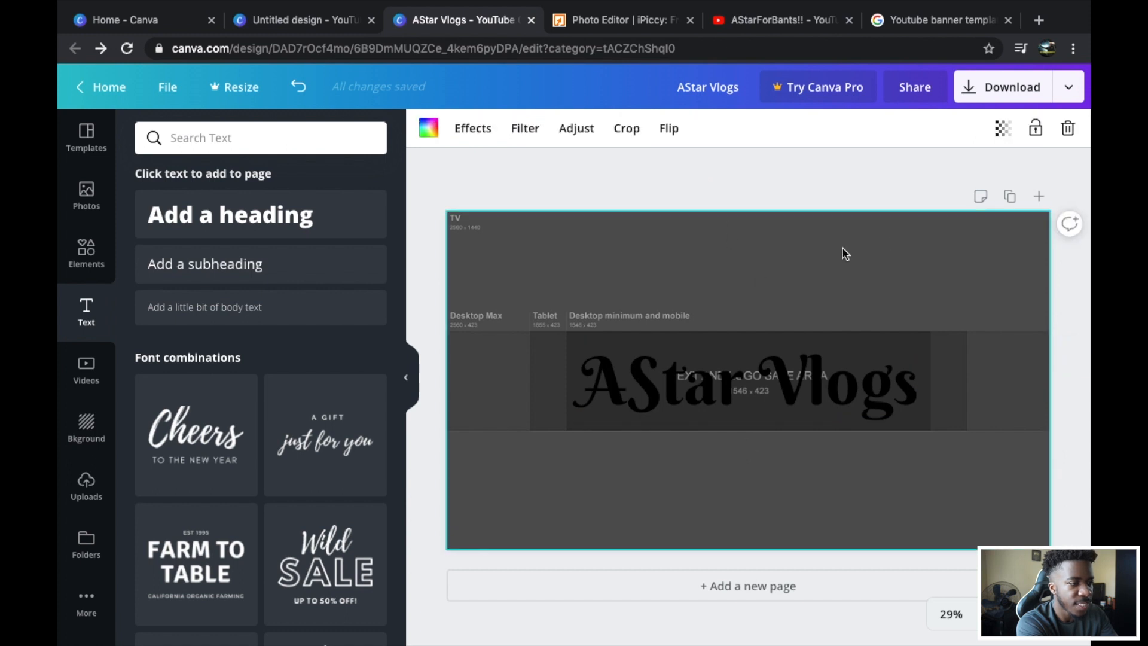
click(1006, 133)
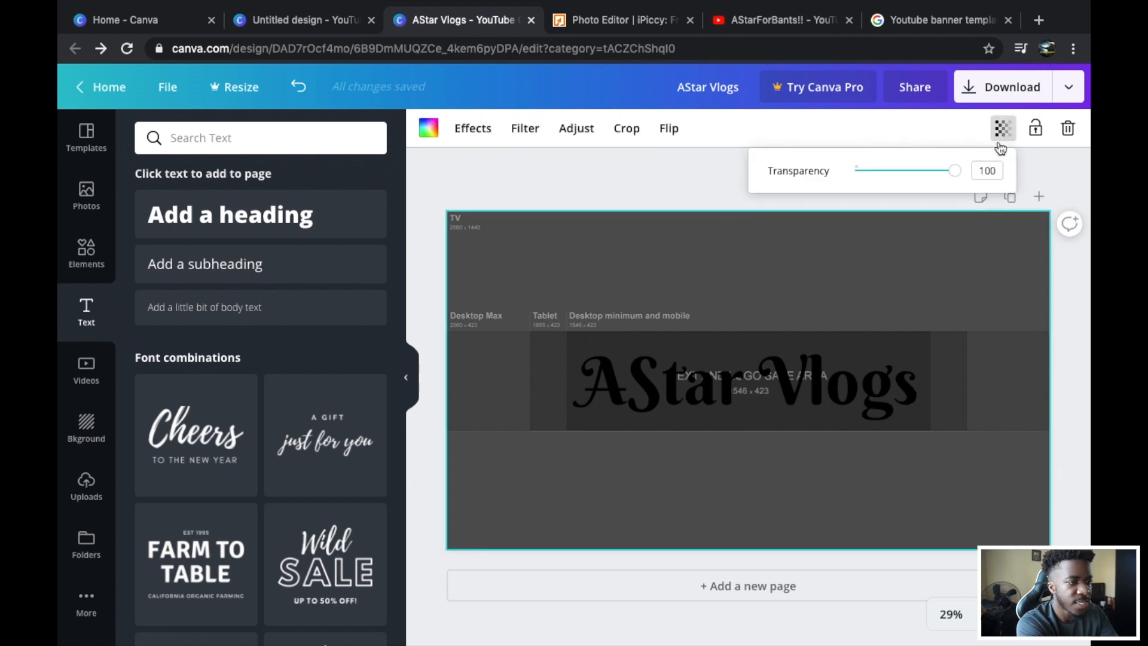
drag(953, 170, 855, 182)
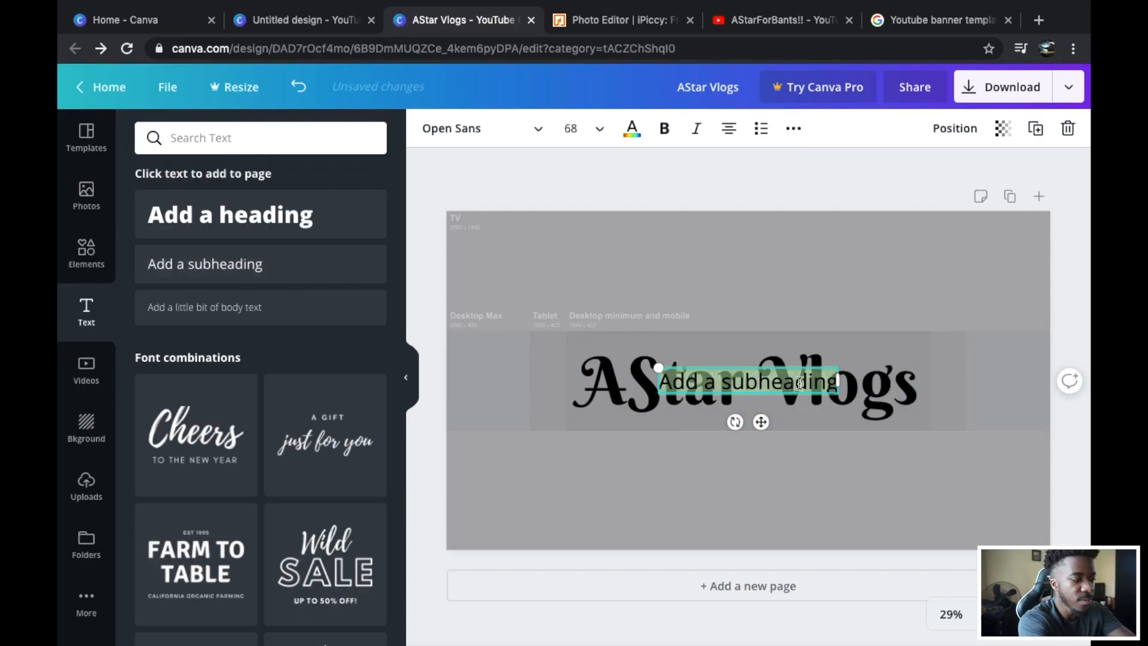
Step: Fill the new subheading with the text "Subscribe for daily Vlogs"
text(Subscr)
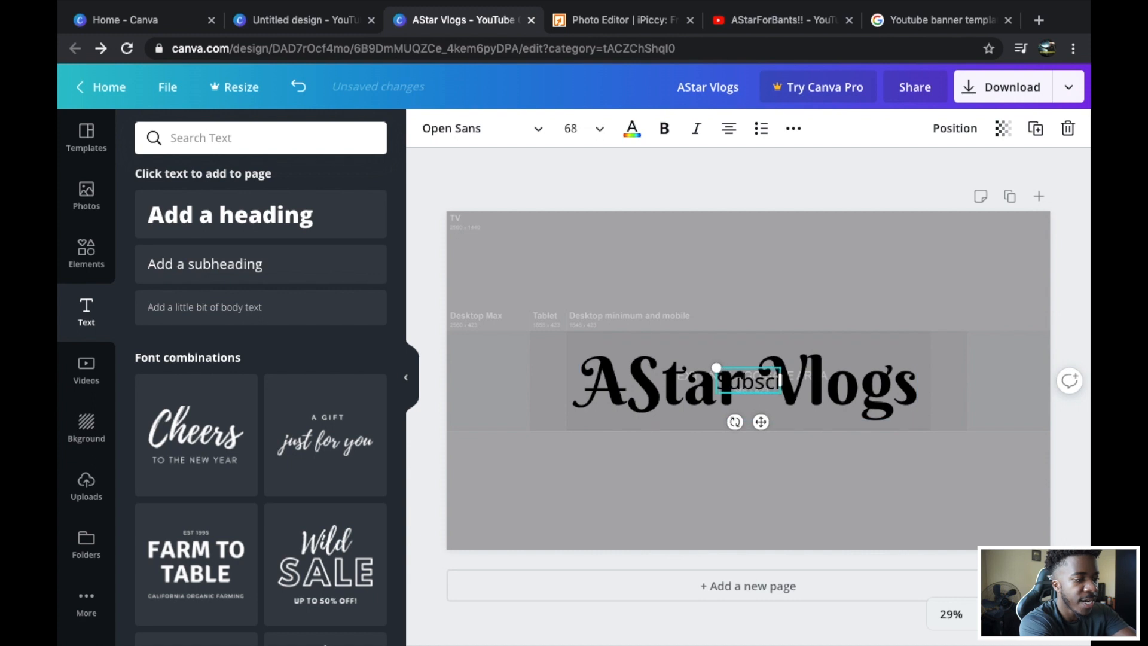
text(ibe for)
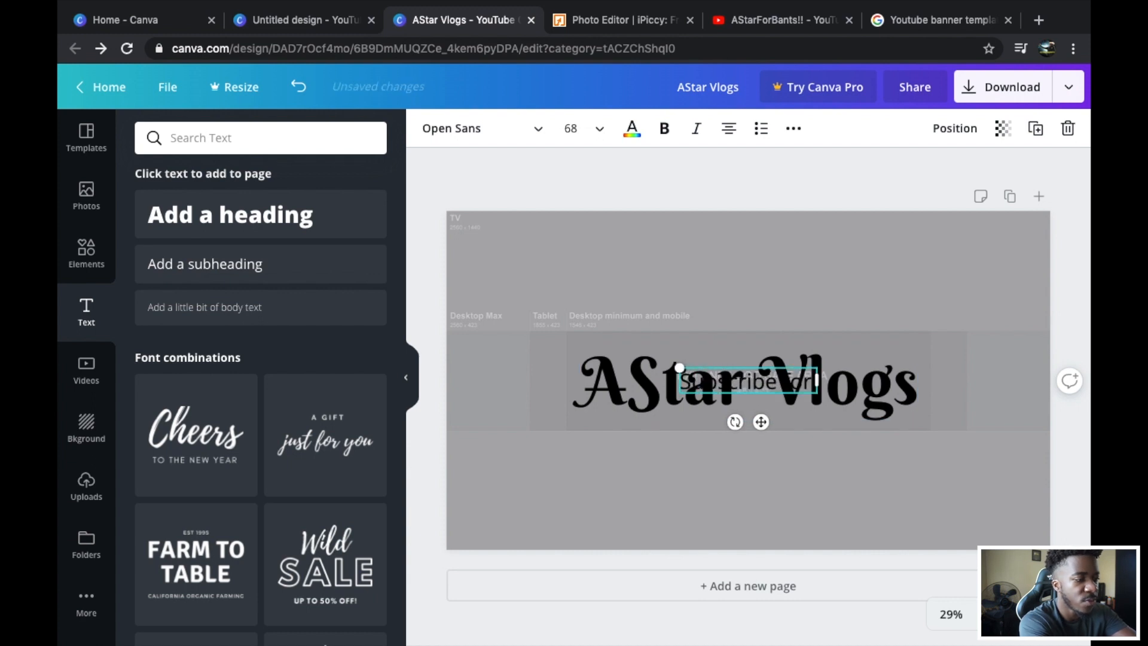
text( daily V)
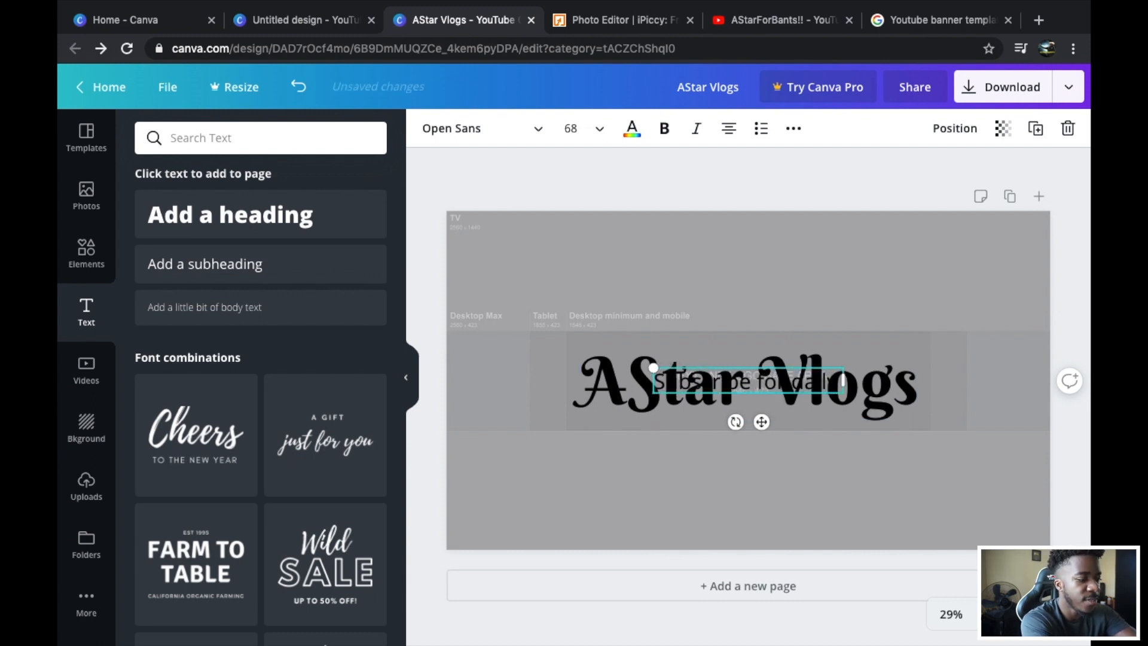
text(logs)
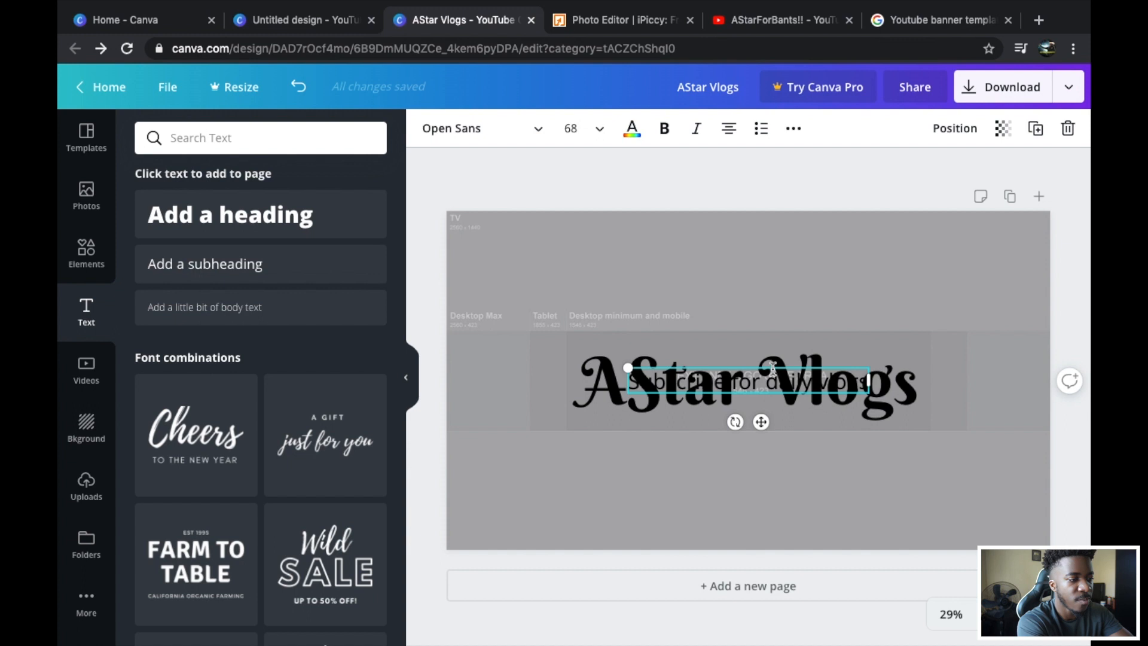
Step: Shrink the subheading to about size 30.3 just above the heading inside the safe area and colour it turquoise
drag(773, 363, 769, 287)
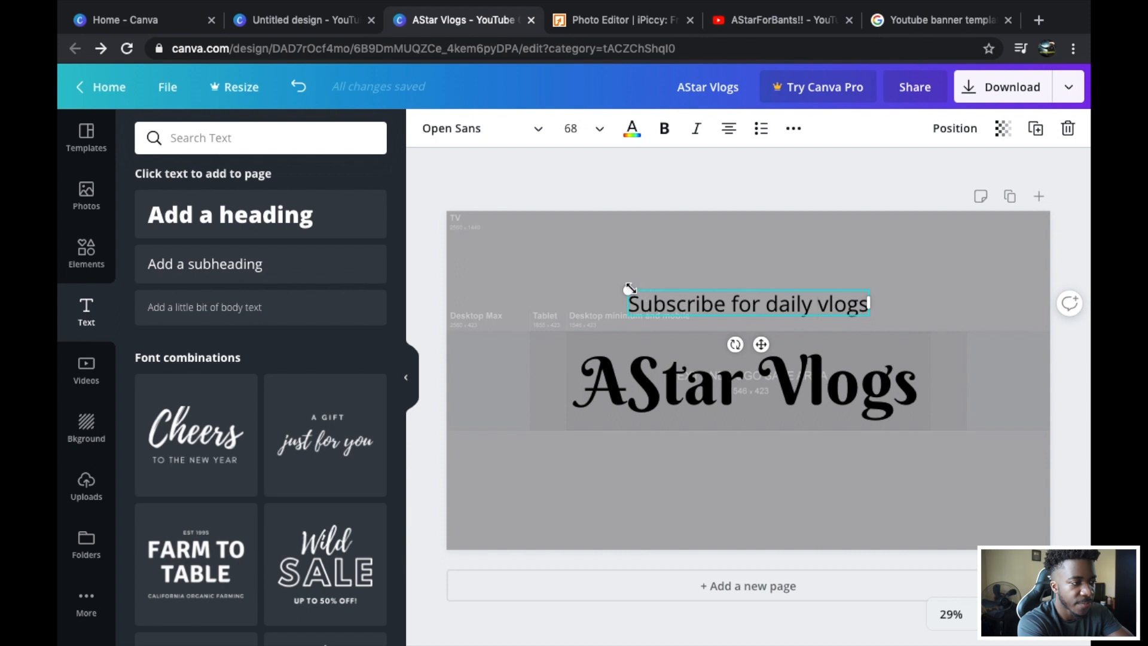
drag(629, 288, 761, 305)
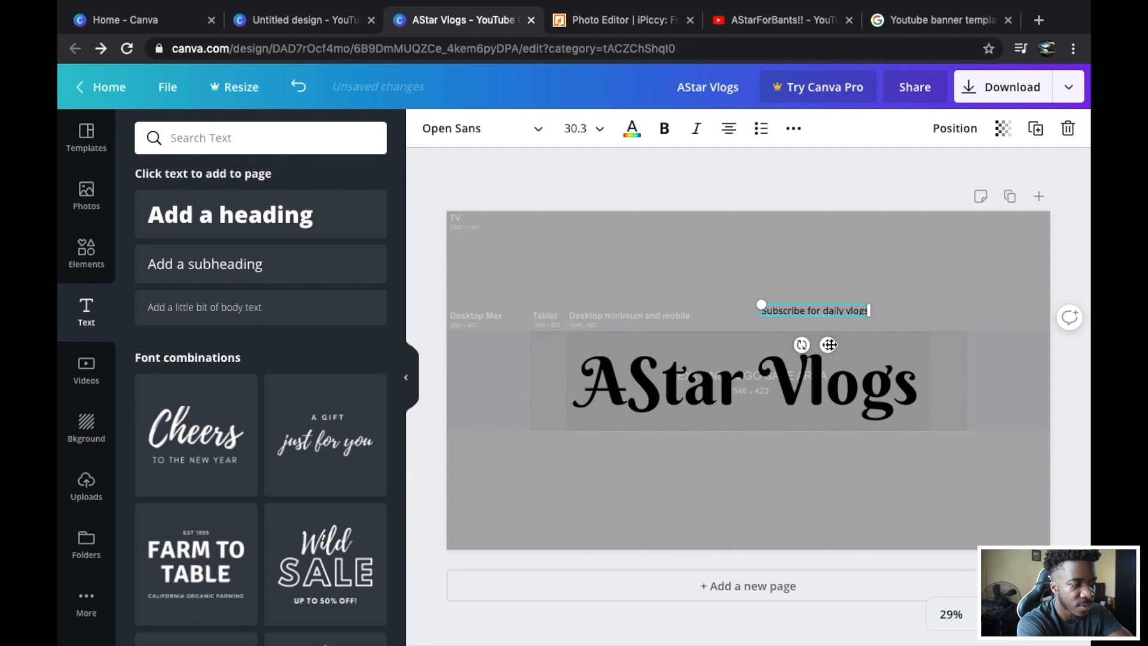
drag(829, 345, 755, 375)
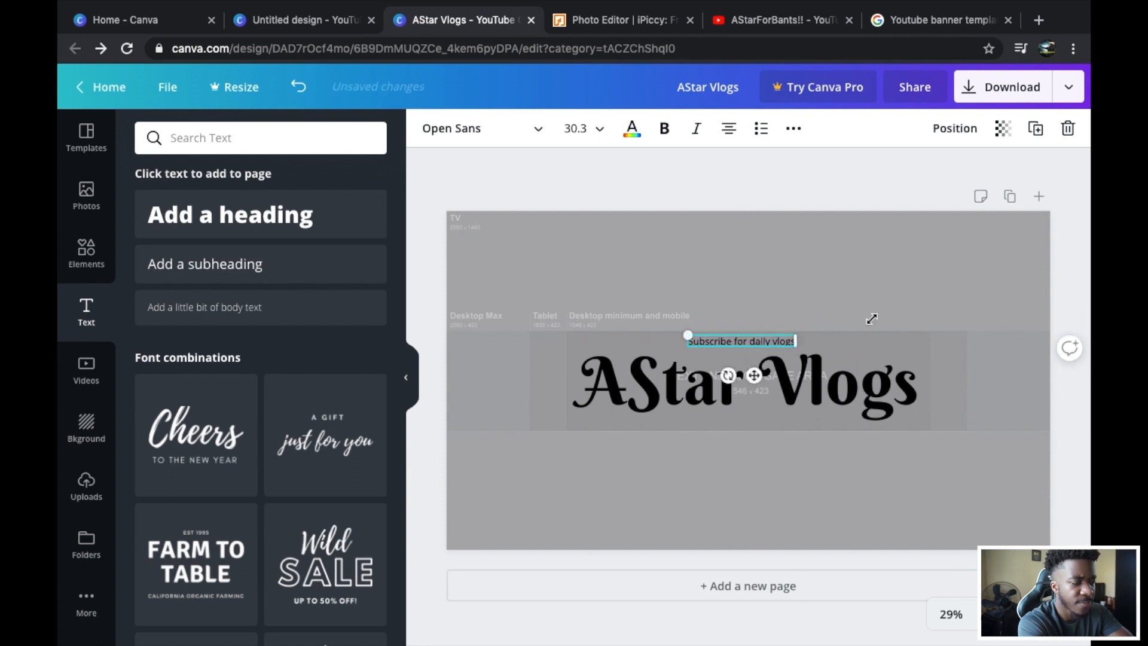
click(635, 131)
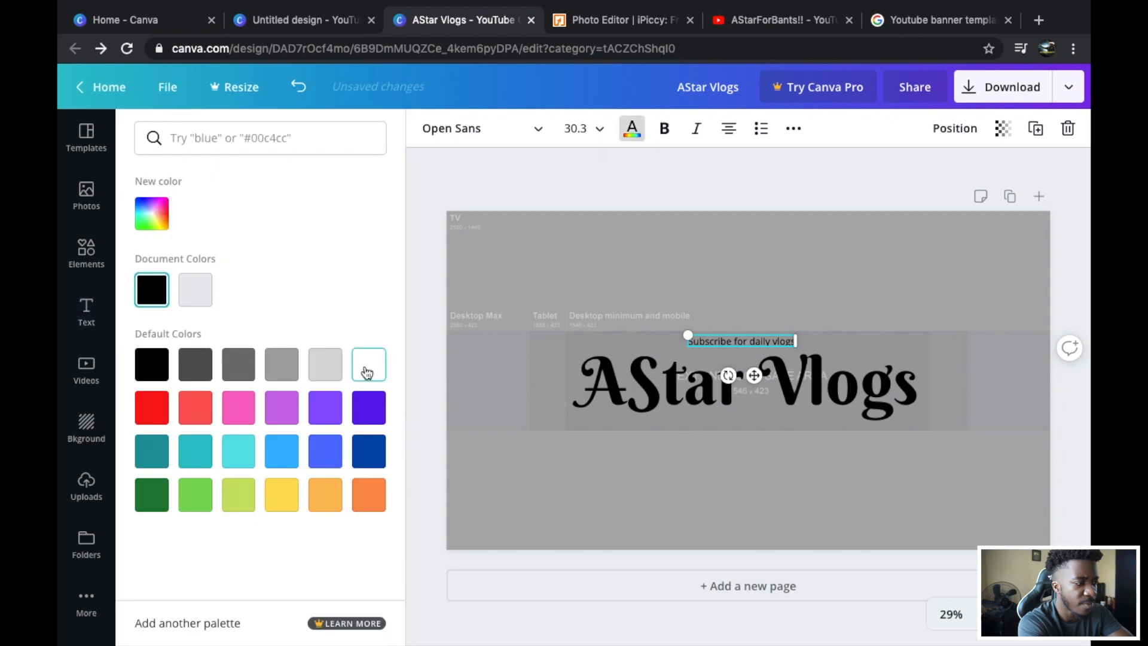
click(198, 452)
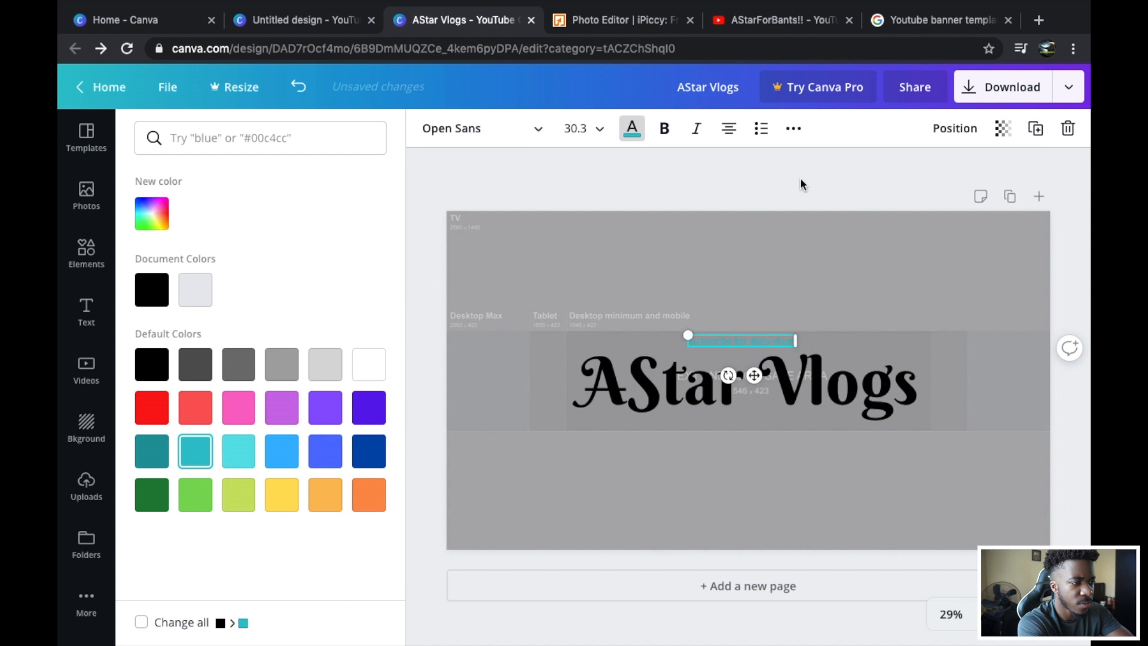
Step: Preview the banner with the template image's transparency at 0, and bring the template back at 48
click(854, 298)
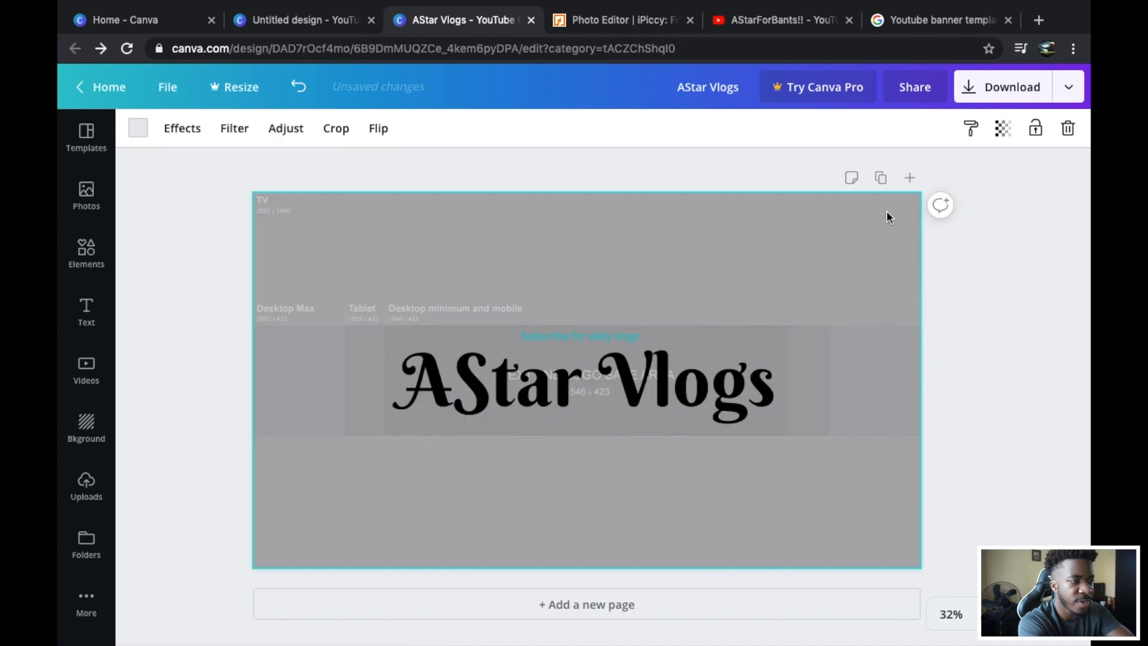
click(1003, 129)
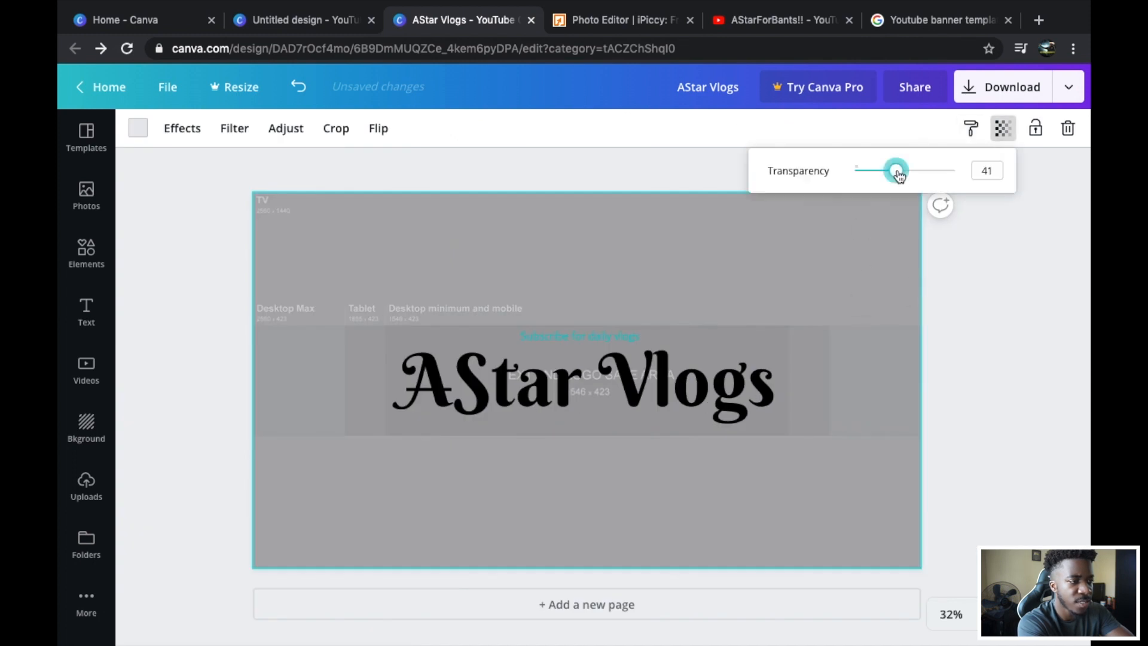
drag(895, 172, 843, 178)
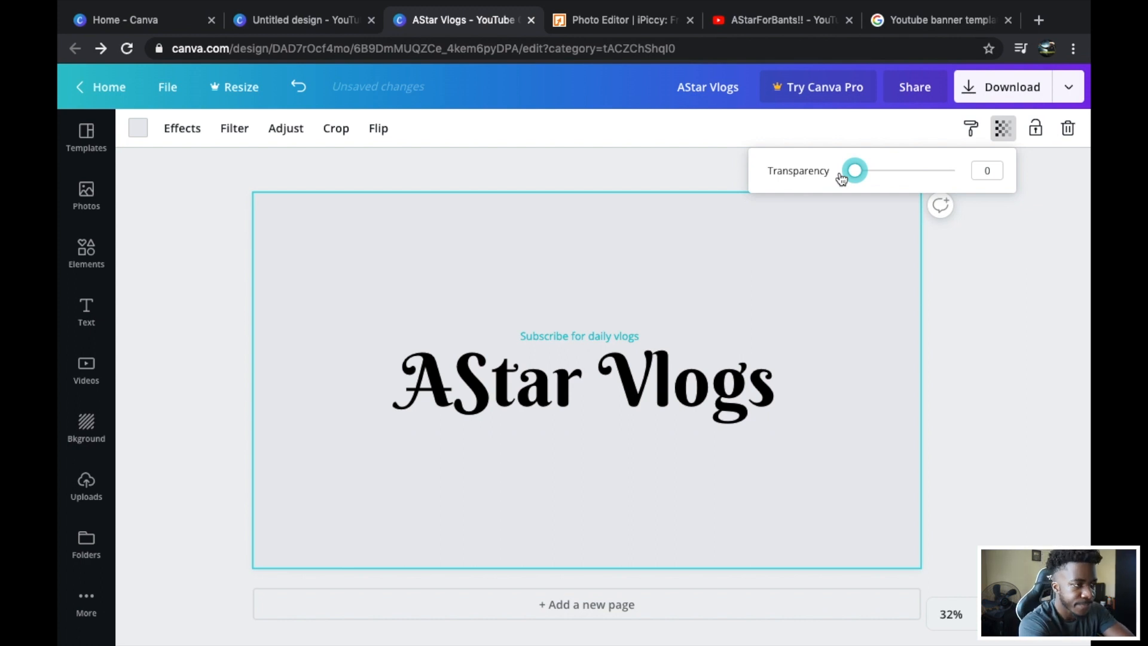
drag(855, 174, 904, 179)
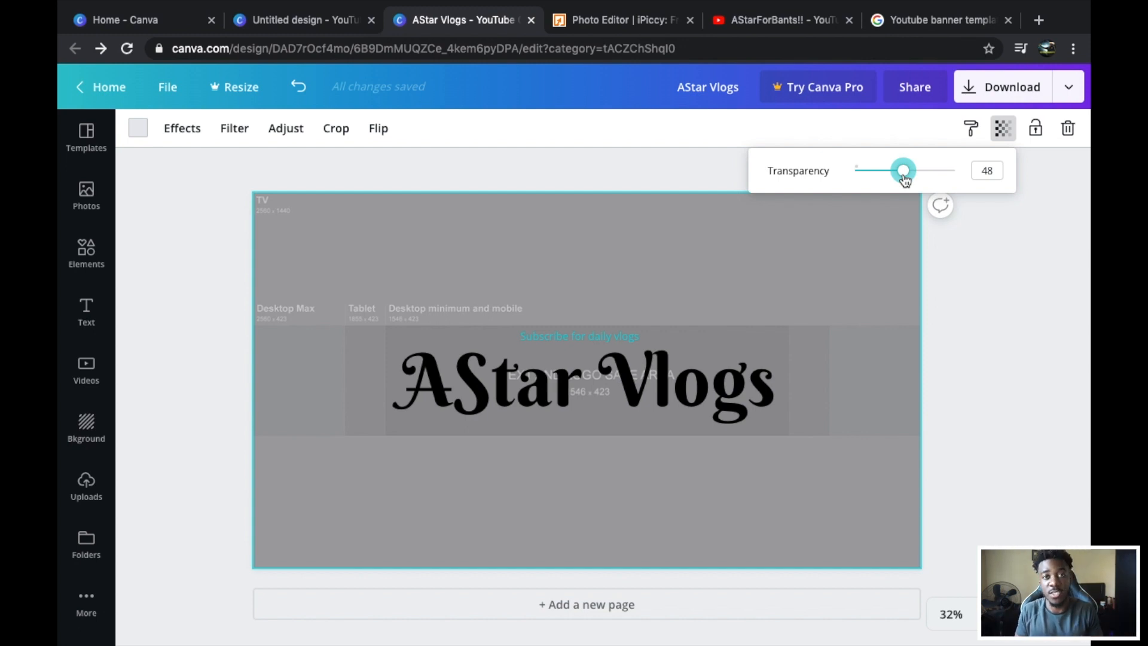
Step: Switch to the iPiccy editor and create a new transparent image of 1280 x 720
click(619, 26)
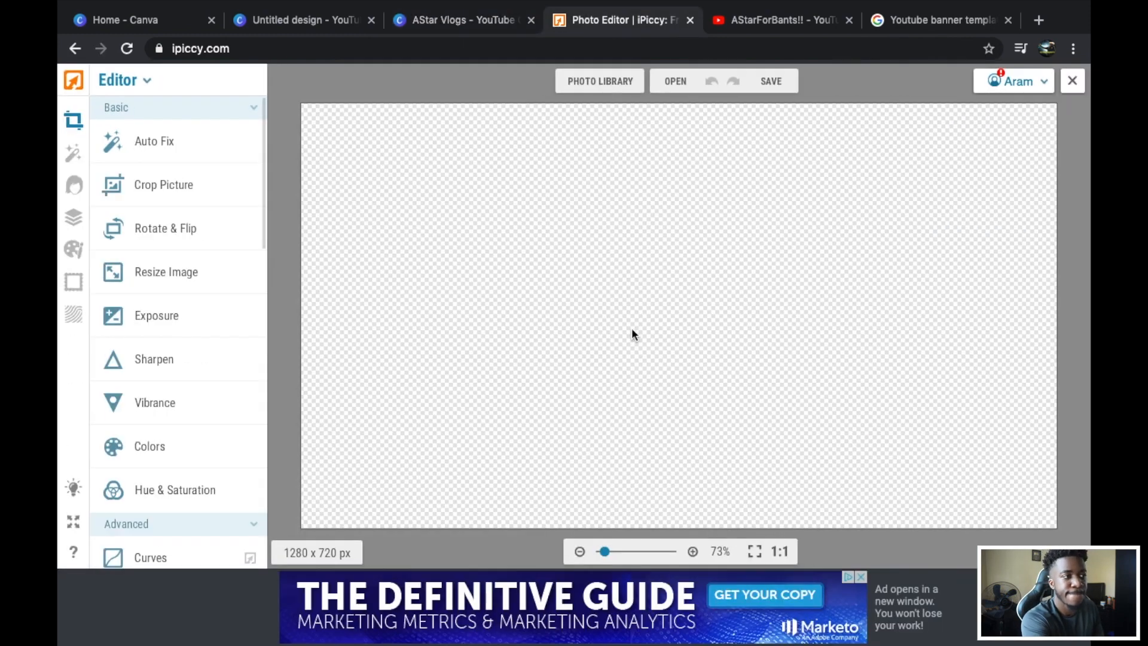
click(676, 85)
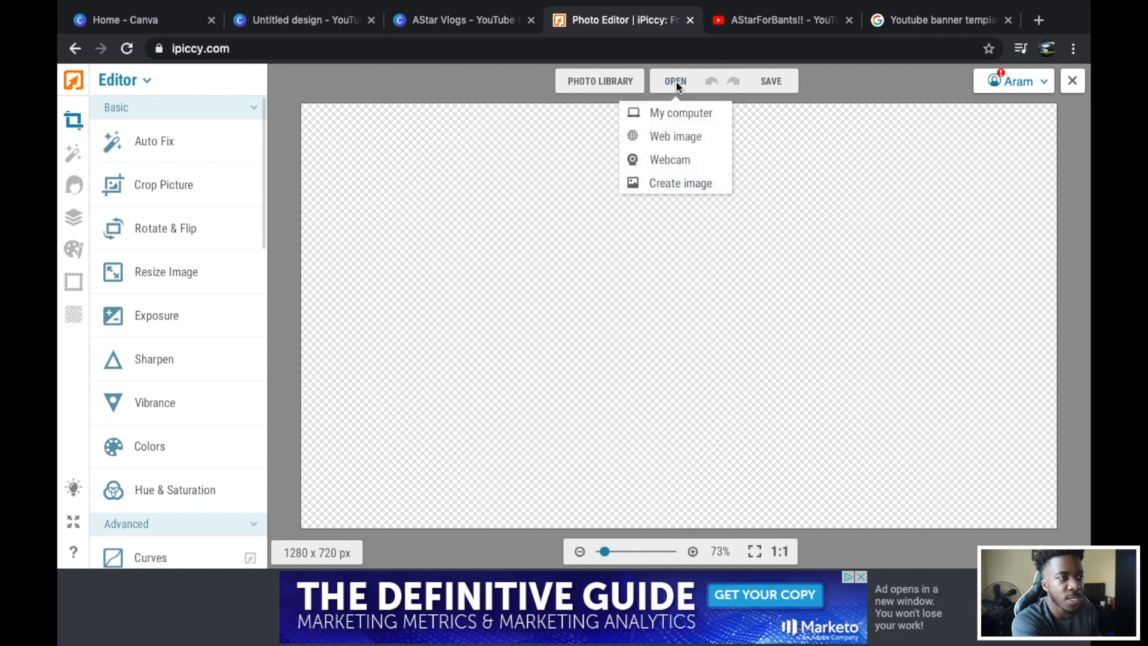
click(676, 182)
double_click(697, 272)
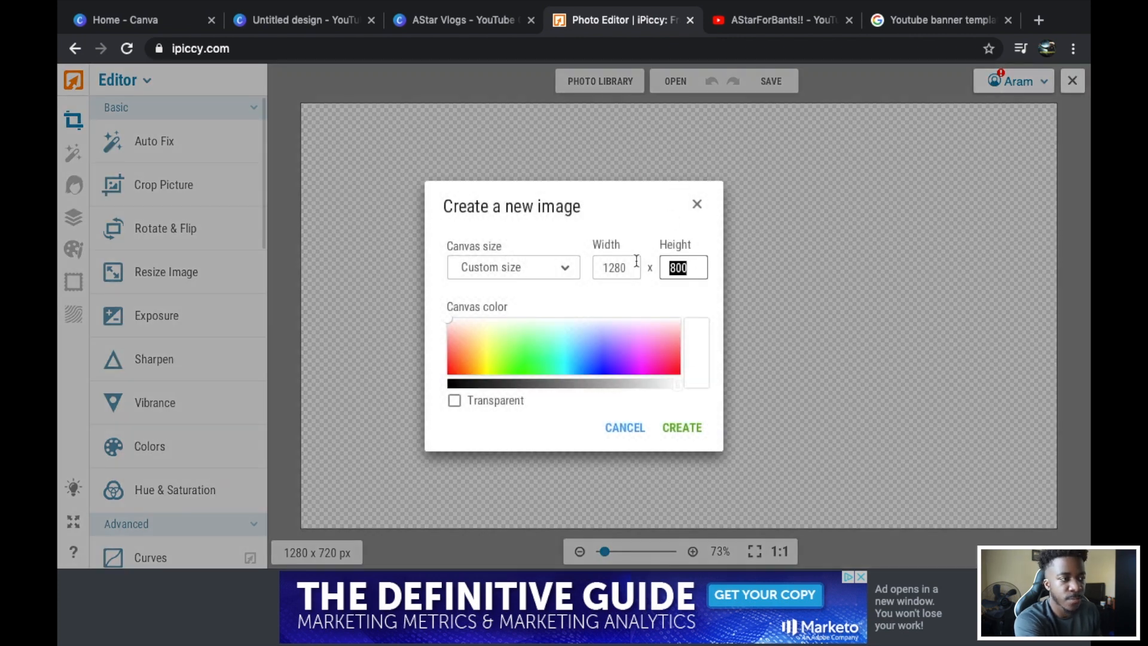
text(720)
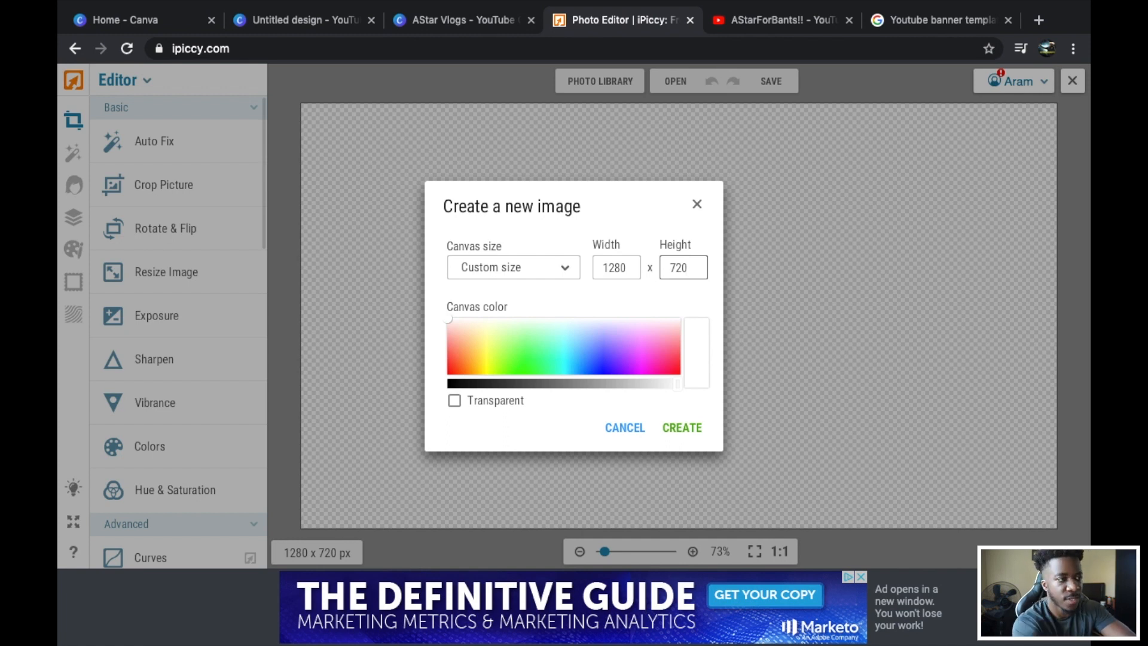
click(456, 405)
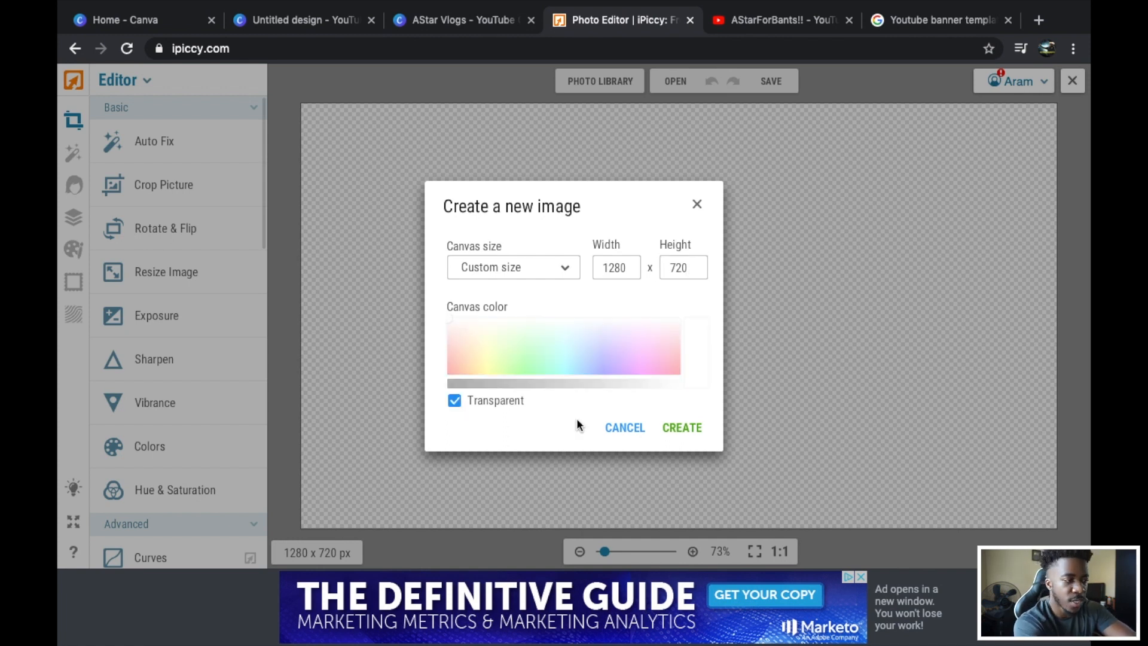
click(670, 438)
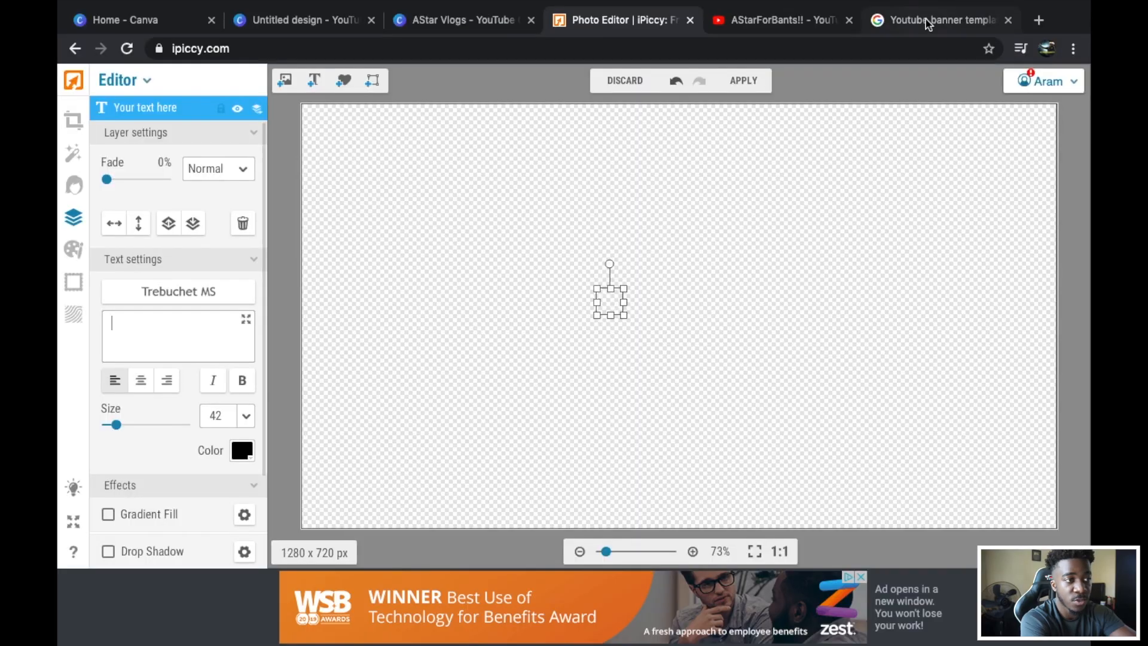
Step: Switch to the Google Images results and select the whole existing search query for replacement
click(927, 24)
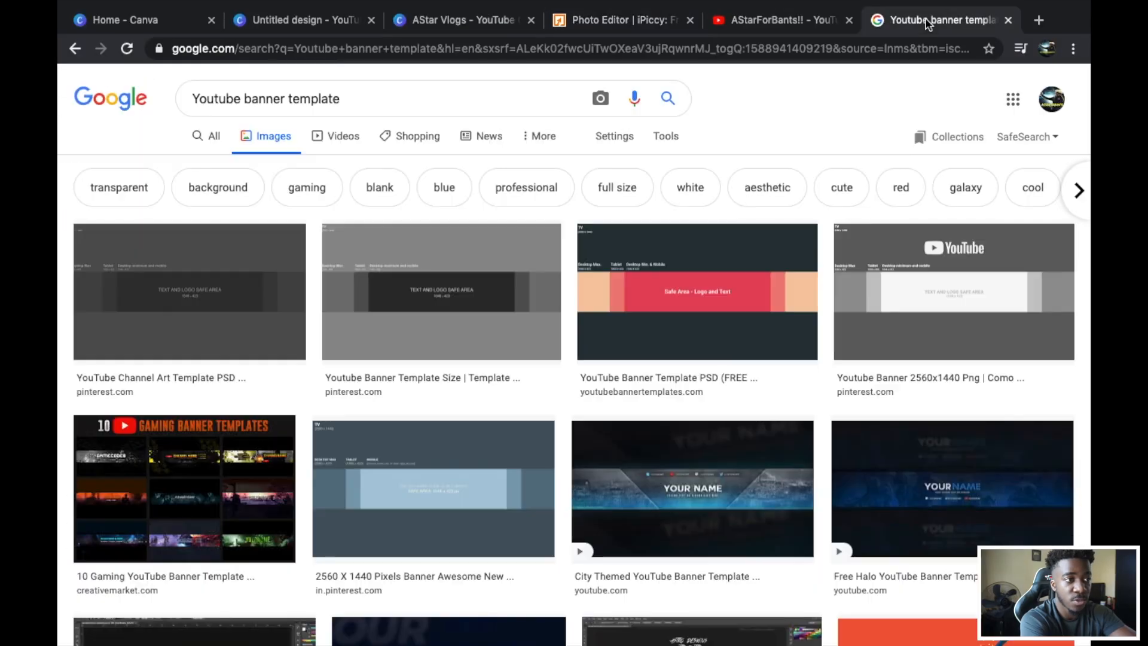
click(347, 101)
drag(347, 101, 159, 96)
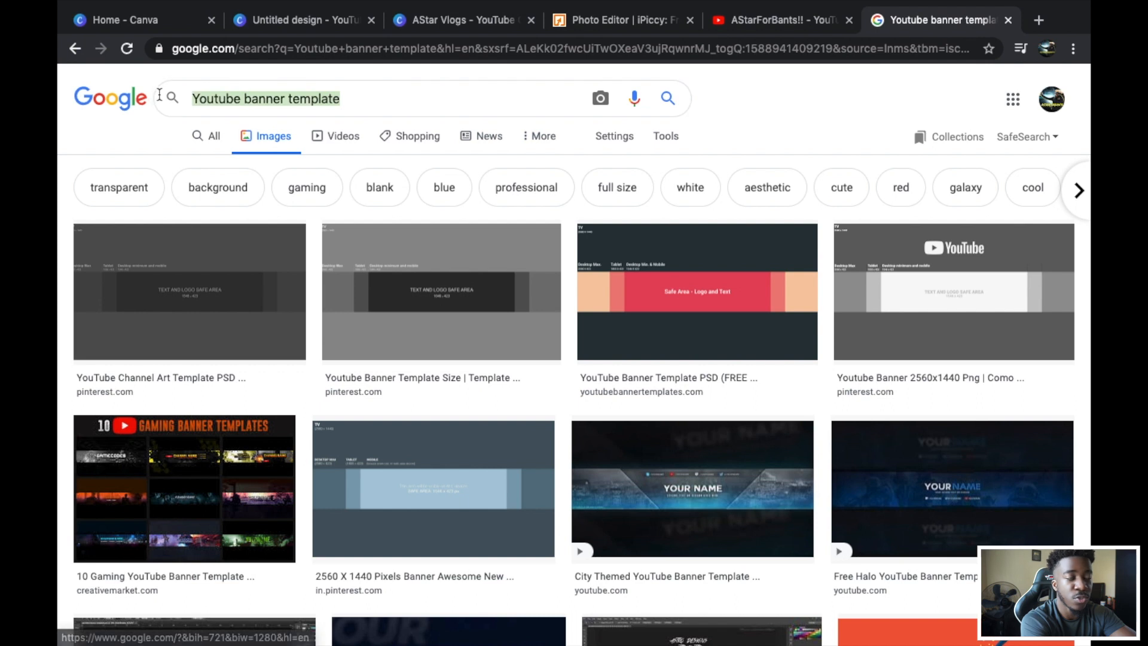
text(Twi)
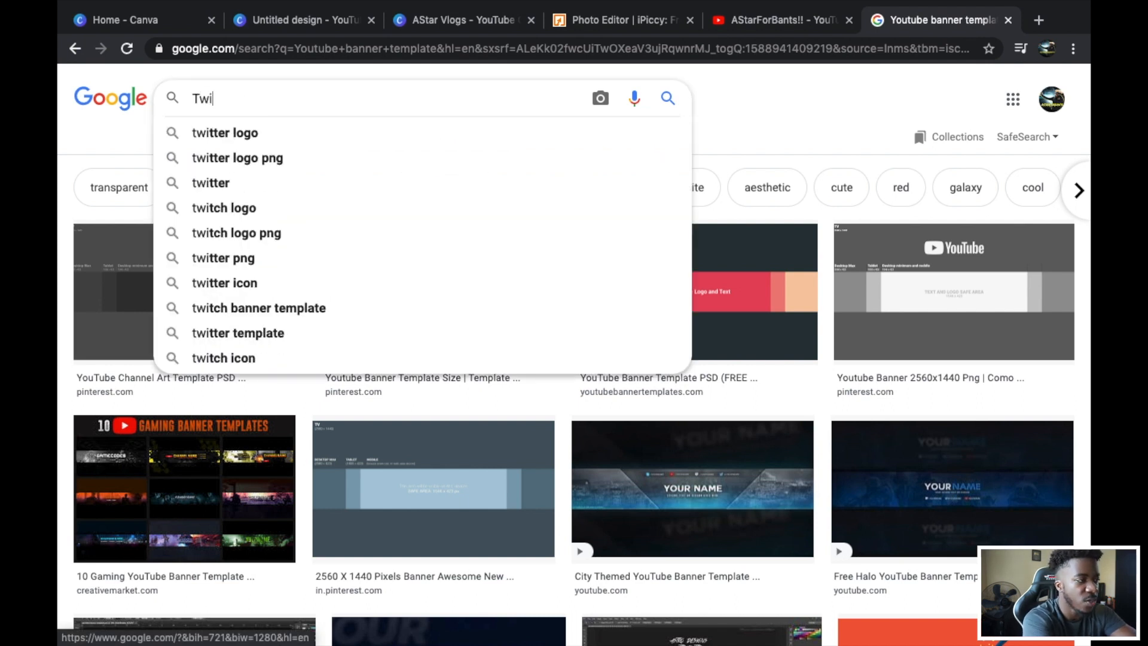
key(Down)
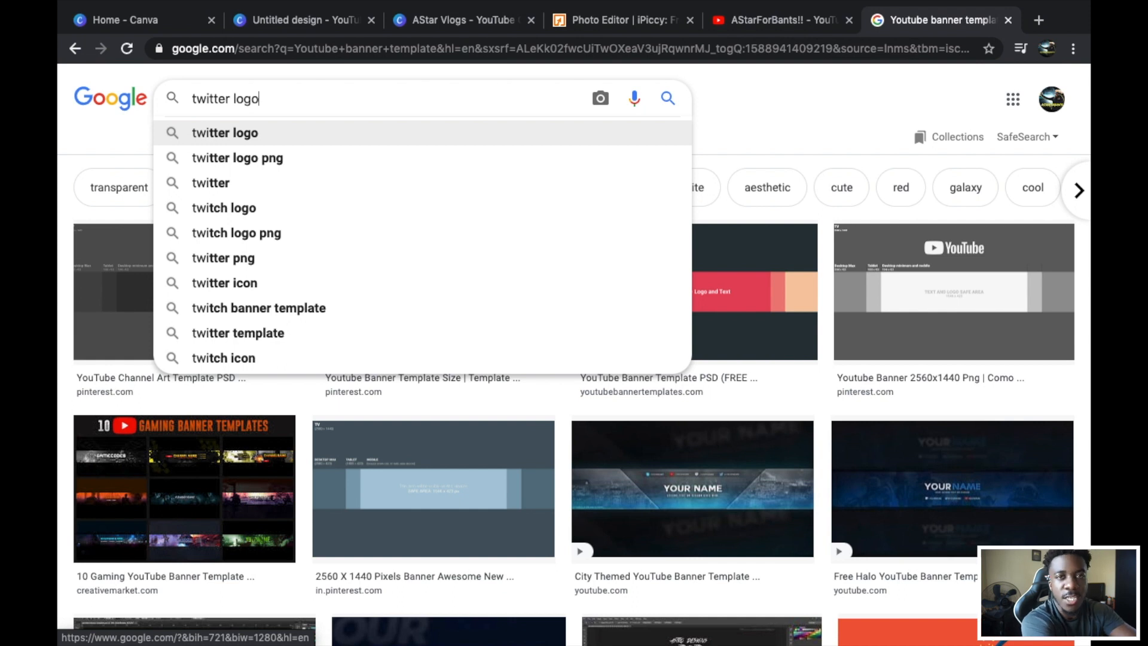
key(BackSpace)
key(BackSpace)
key(BackSpace)
key(BackSpace)
key(BackSpace)
key(BackSpace)
key(BackSpace)
key(BackSpace)
key(BackSpace)
key(BackSpace)
key(BackSpace)
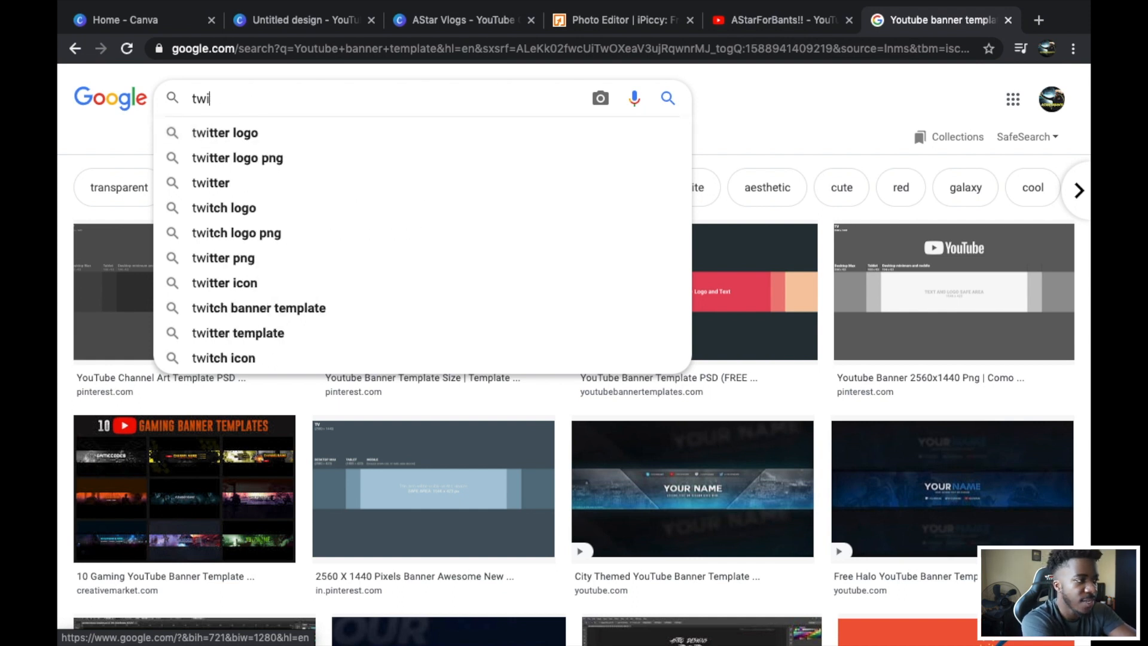
key(BackSpace)
Step: Search Google Images for "instgram logo" and refine the query to "instgram logo transparent"
text(Instgram)
key(Down)
key(Down)
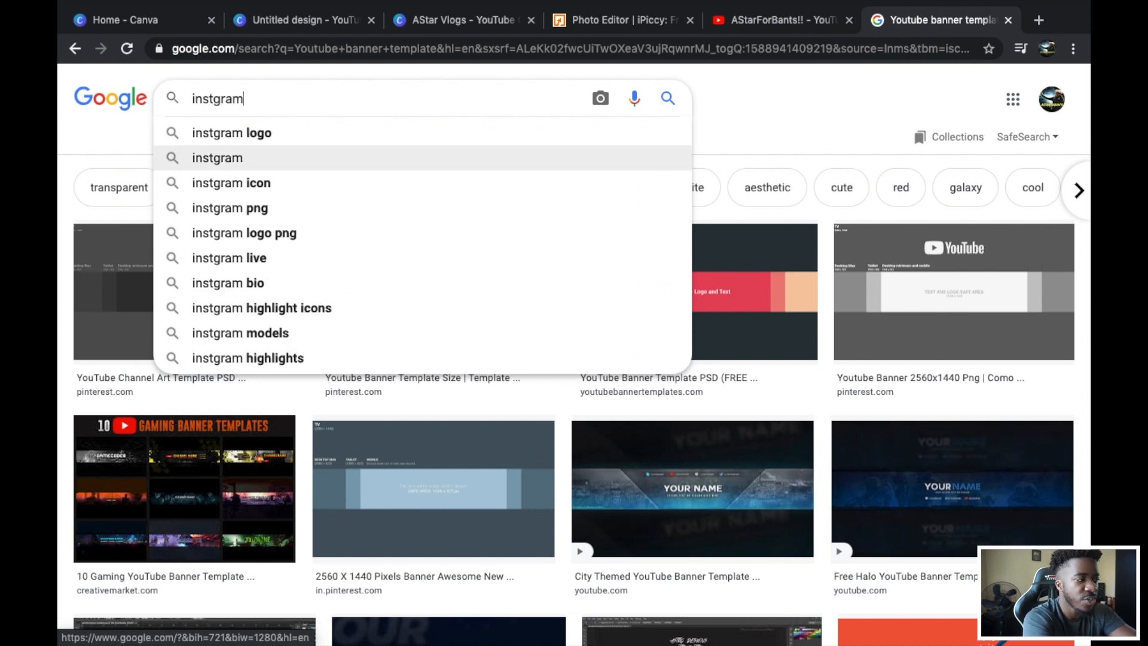
key(Up)
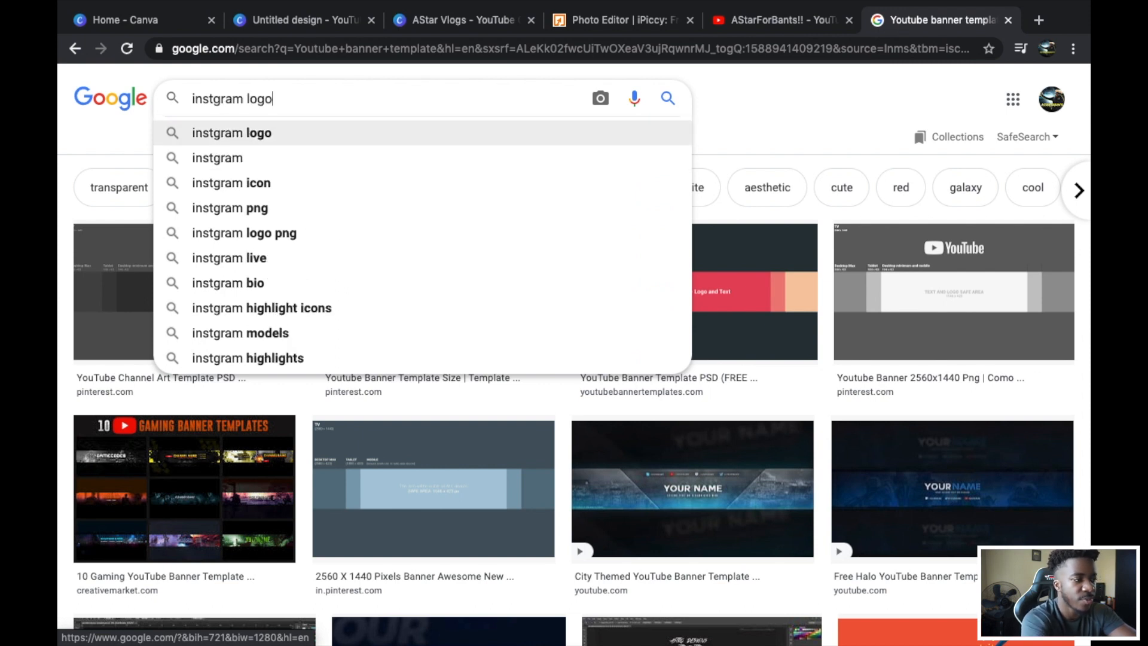
click(274, 133)
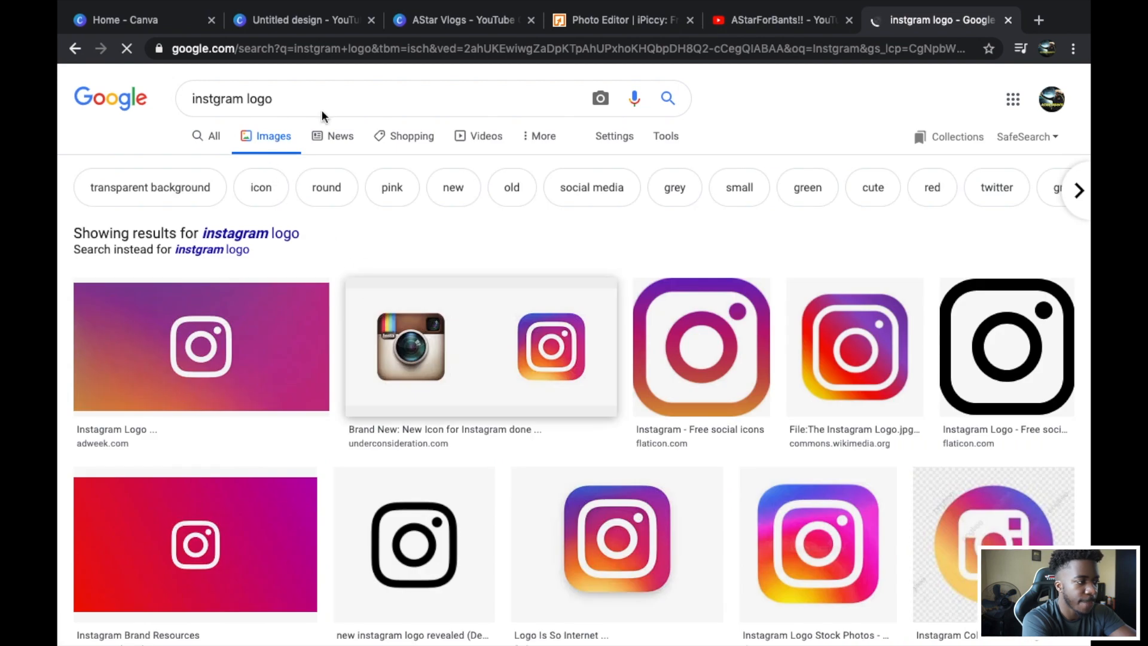
click(318, 100)
text(tran)
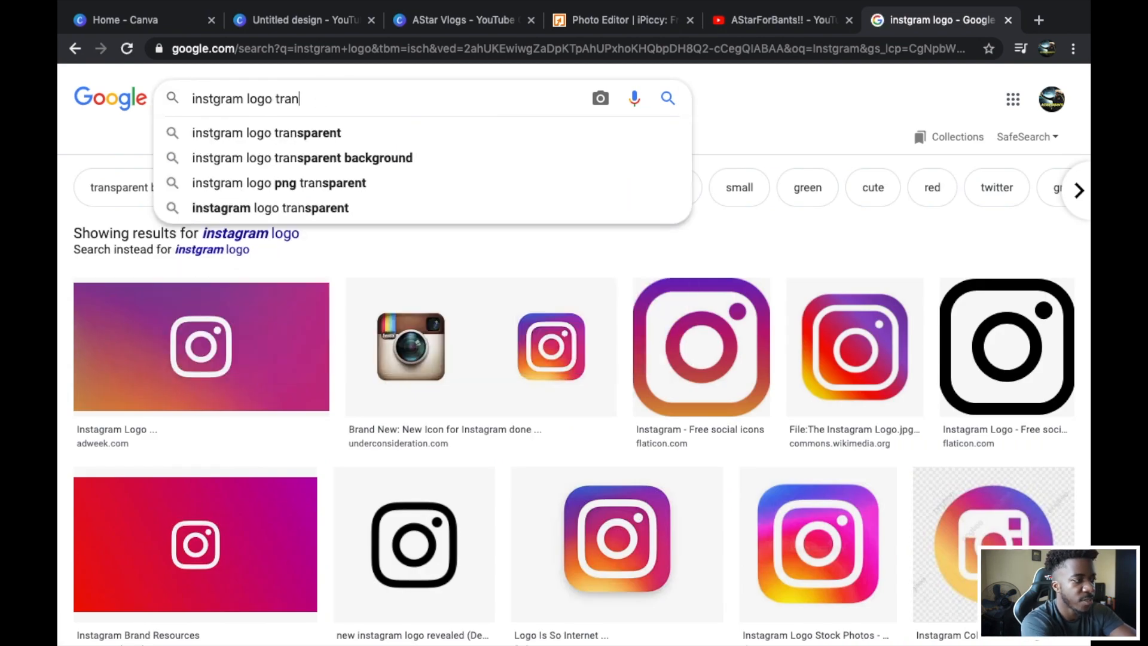
key(Down)
key(Return)
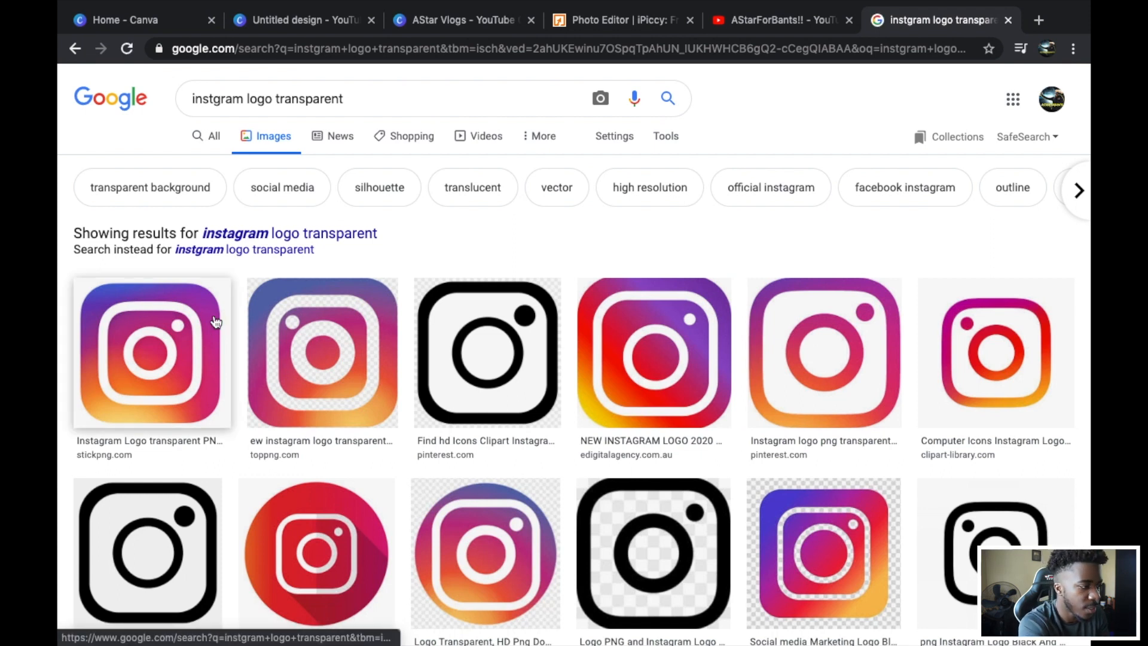
Step: Open the StickPNG Instagram logo result and save its full-size picture as a PNG image named "Instagram logo"
right_click(204, 348)
click(145, 353)
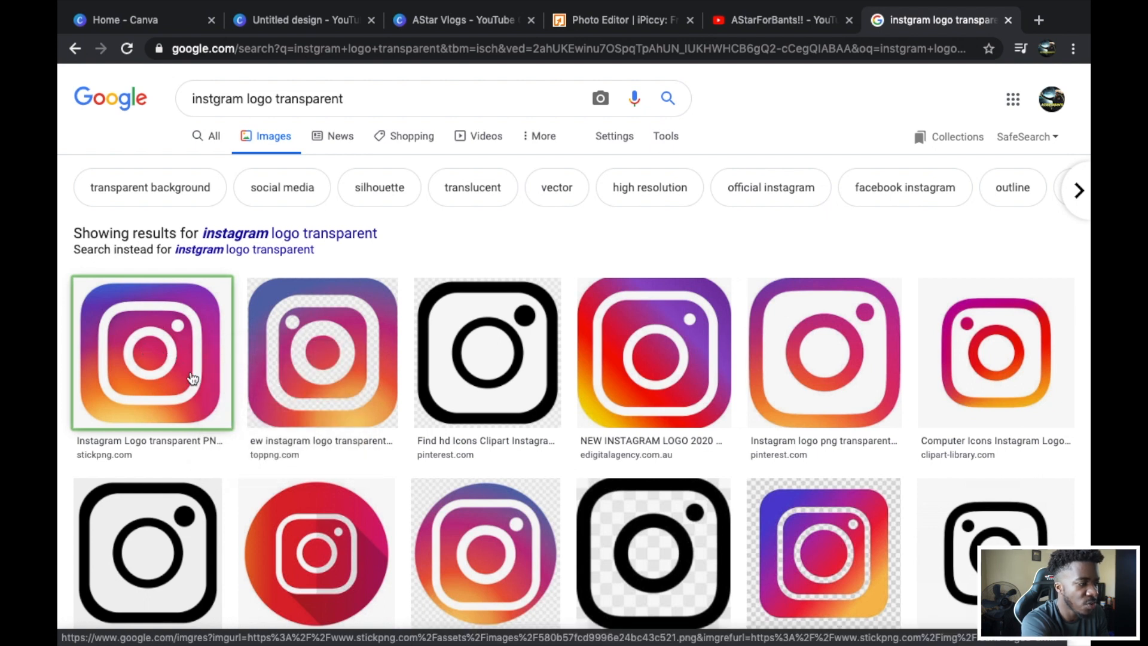
click(190, 382)
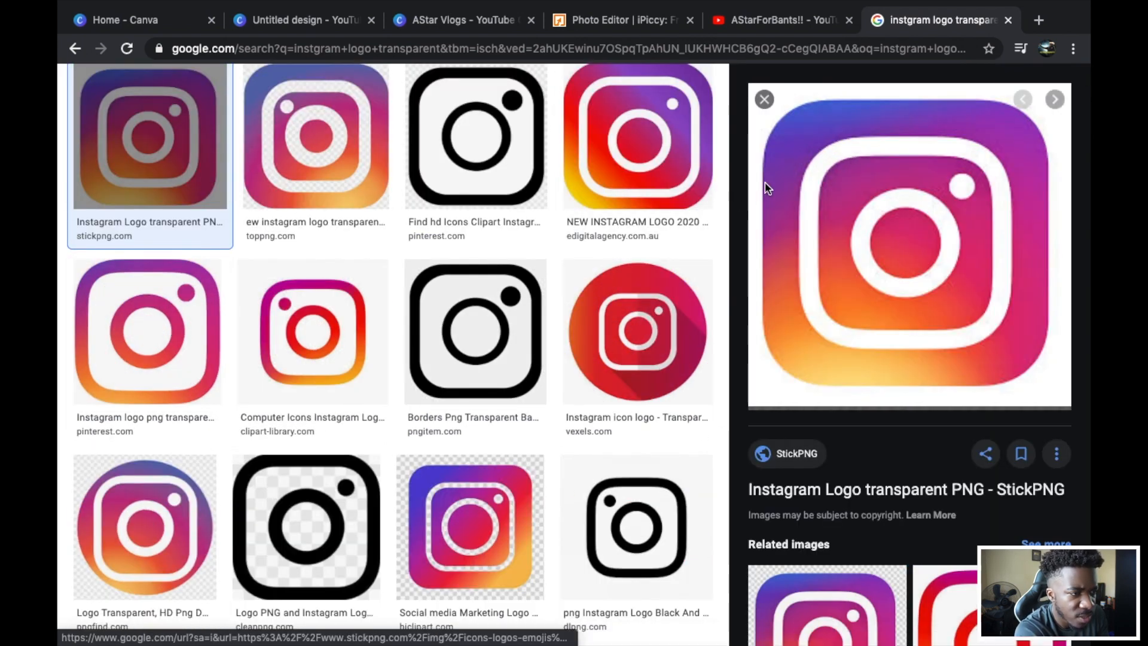
right_click(861, 225)
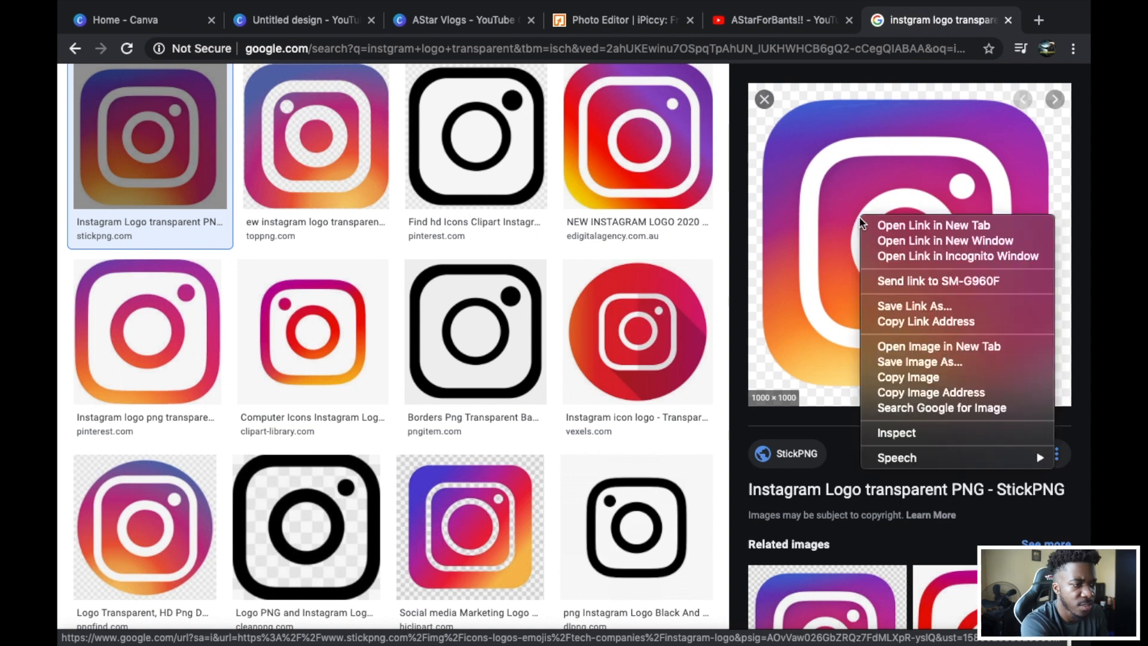
click(899, 361)
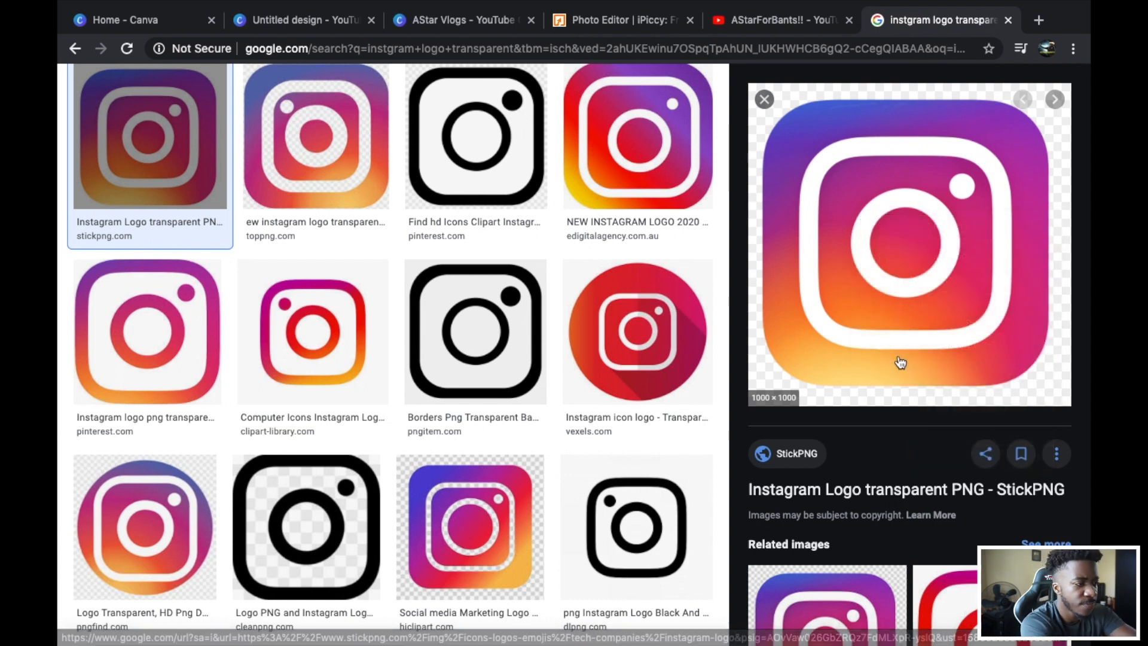
key(BackSpace)
text(Instagram logo)
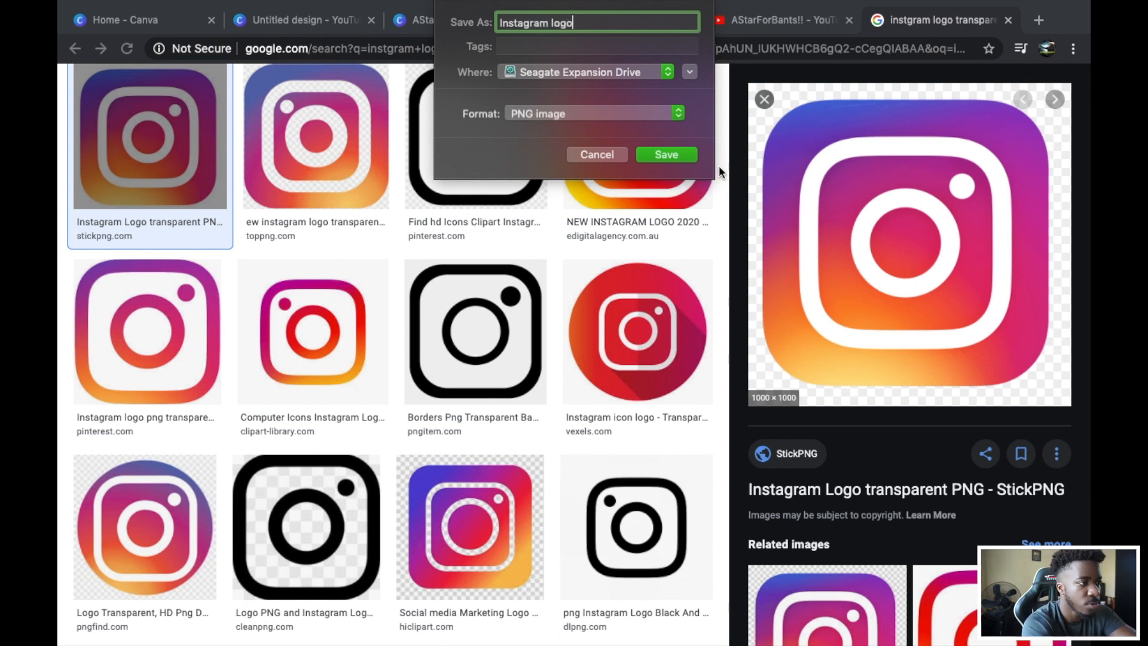
click(662, 152)
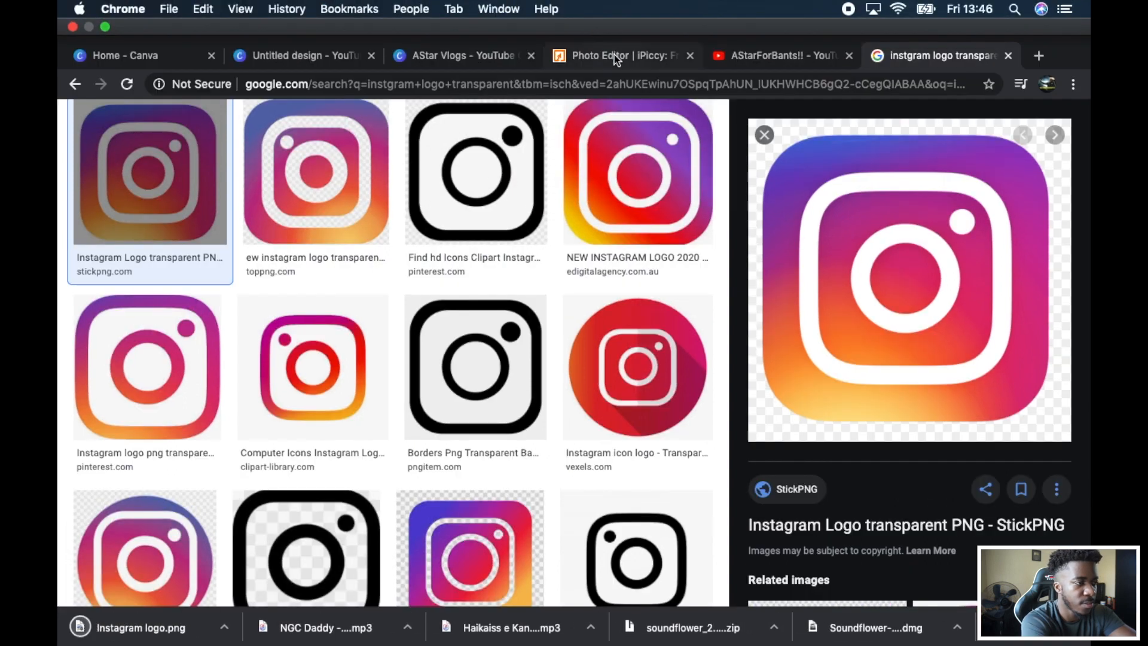
Step: Switch to iPiccy, upload the saved Instagram logo and place it in the upper-left area of the transparent canvas
click(615, 55)
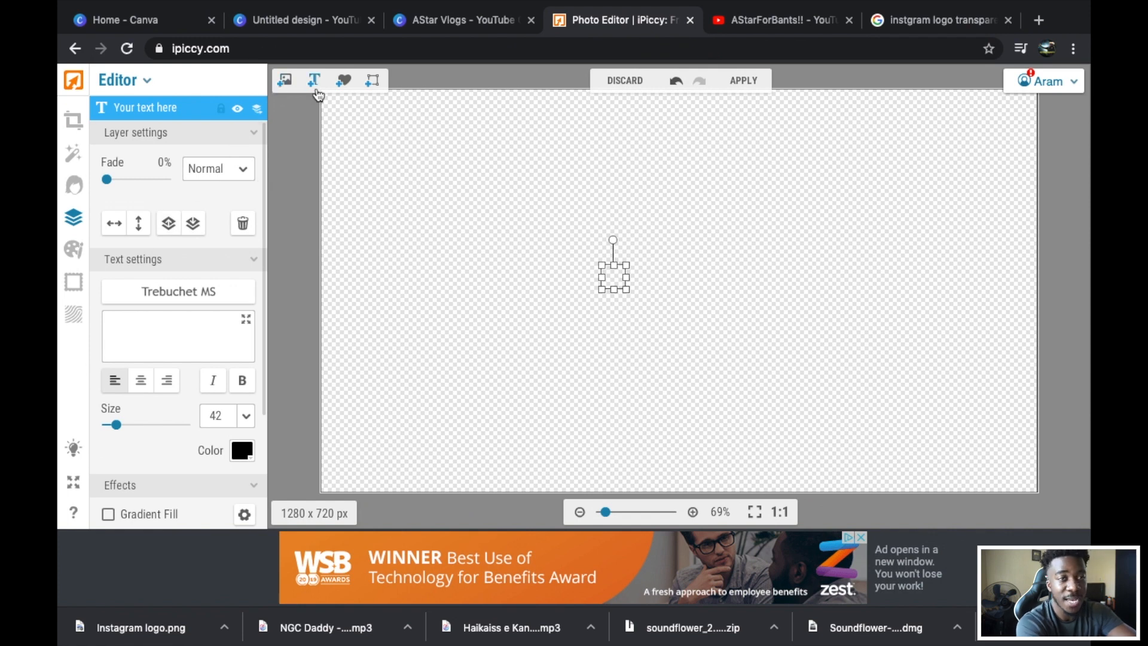
click(285, 80)
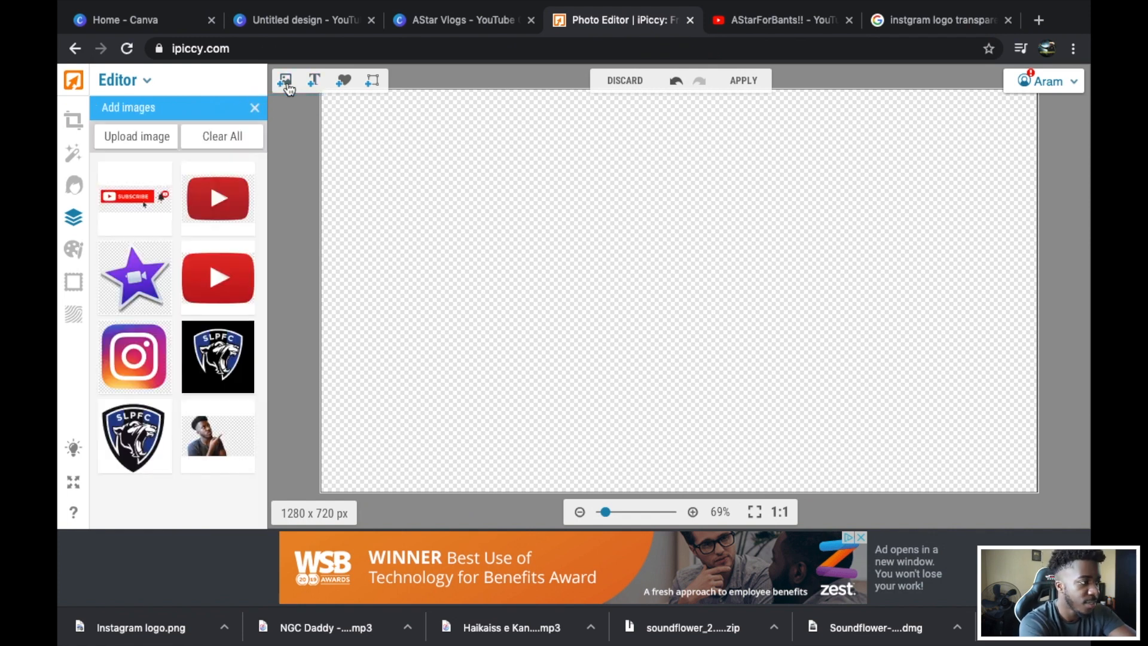
click(150, 137)
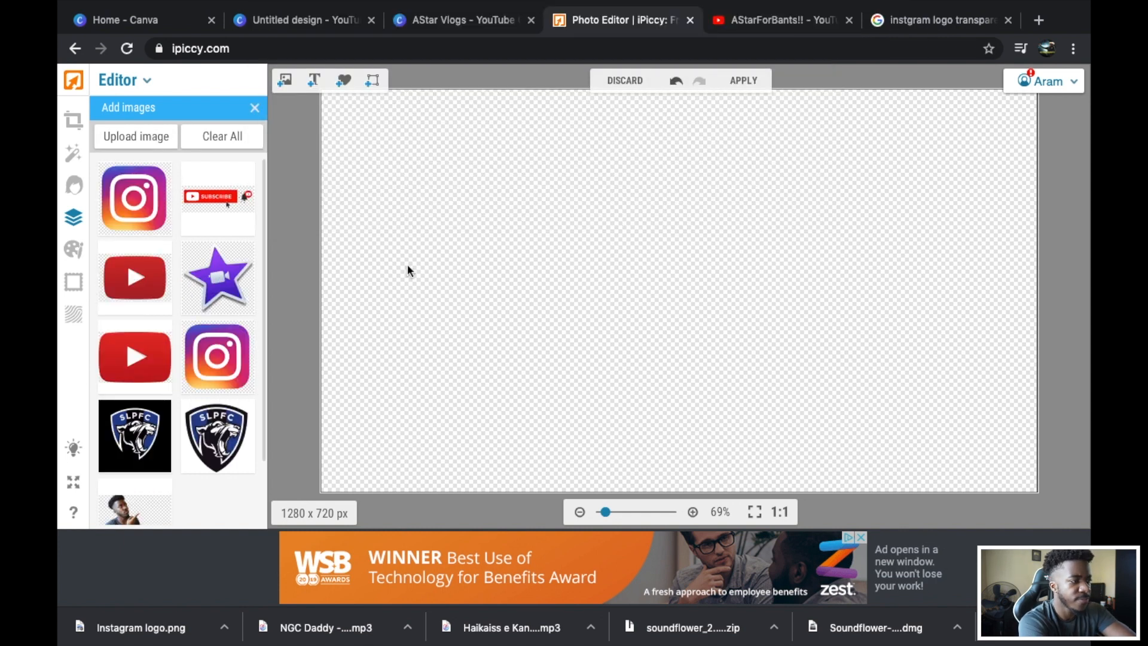
drag(149, 223, 486, 211)
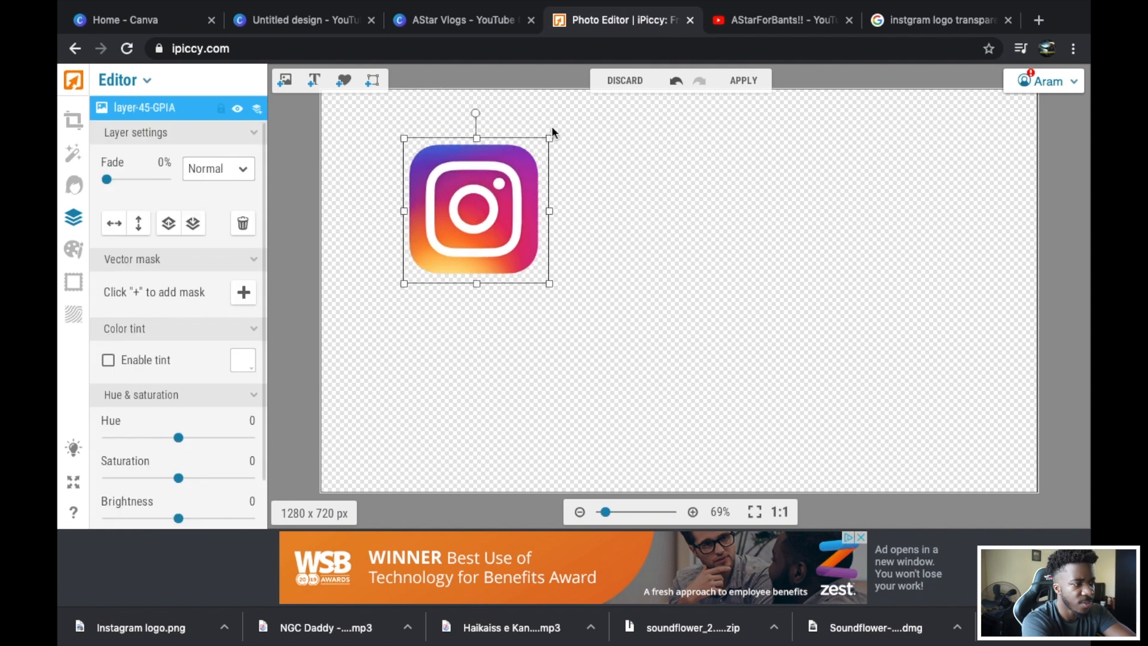
Step: Shrink the Instagram logo and shift it toward the canvas centre, and add a text layer reading "ASTARFORBANTS"
drag(549, 139, 562, 311)
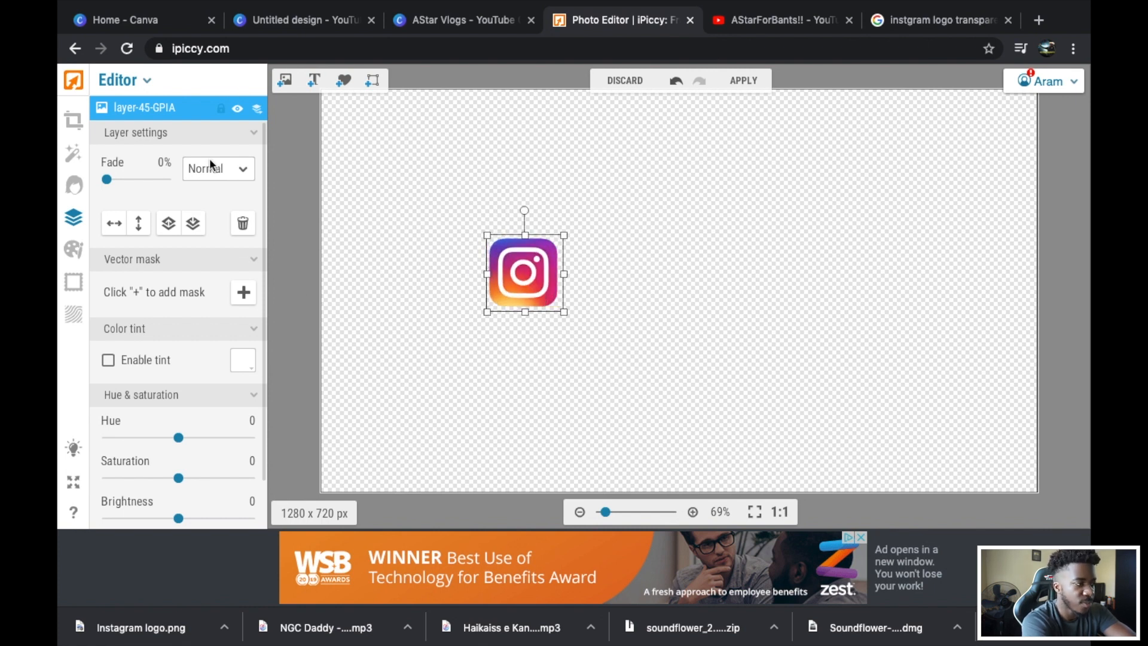
click(312, 83)
triple_click(212, 322)
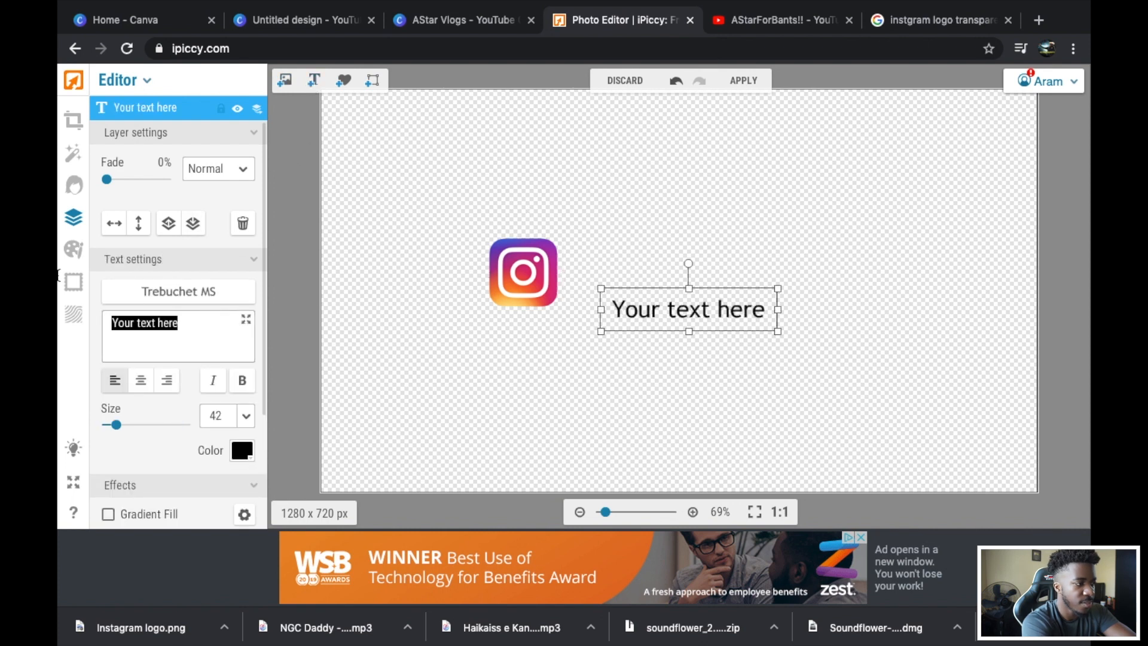
text(a)
key(BackSpace)
text(ASTARFORBANTS)
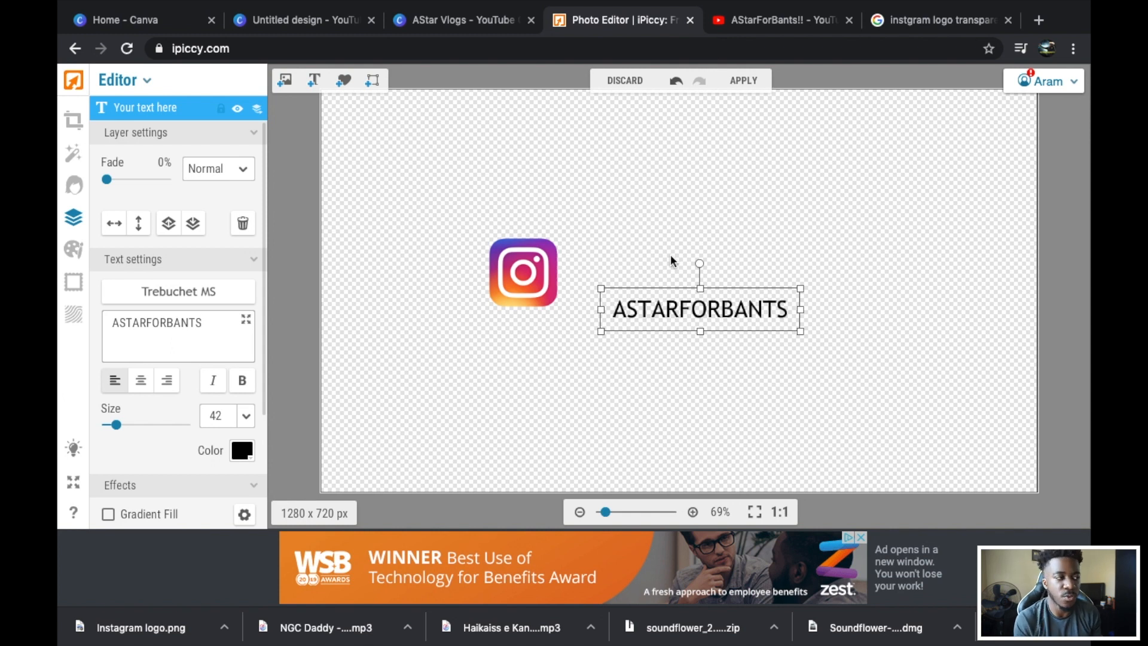
Step: Set the handle text in the Freshman font and move it level with the Instagram logo, just after it
click(207, 294)
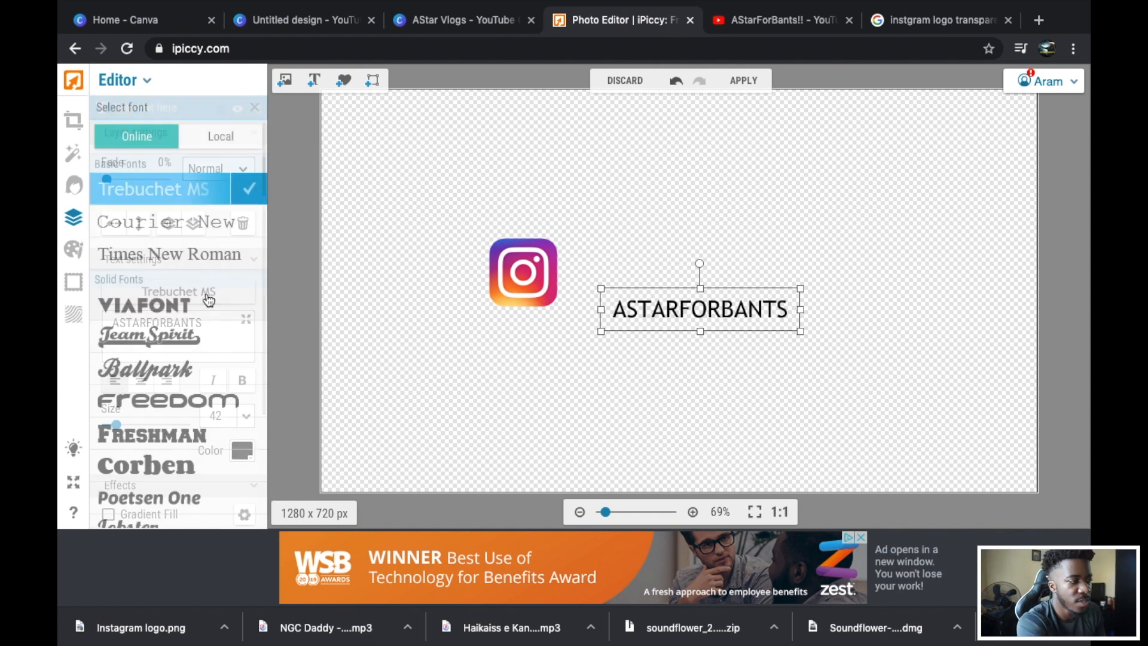
click(197, 433)
drag(747, 314, 723, 278)
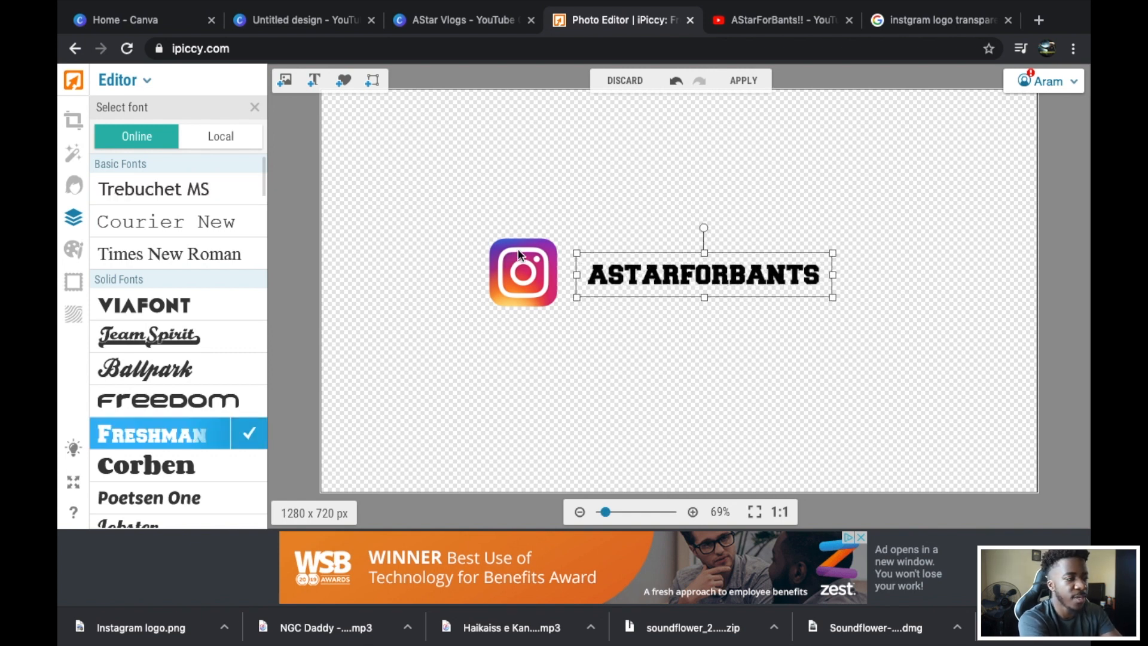
Step: Shrink the Instagram logo to about the text's height directly before the handle, and apply the changes to flatten all layers
click(517, 254)
drag(491, 238, 549, 263)
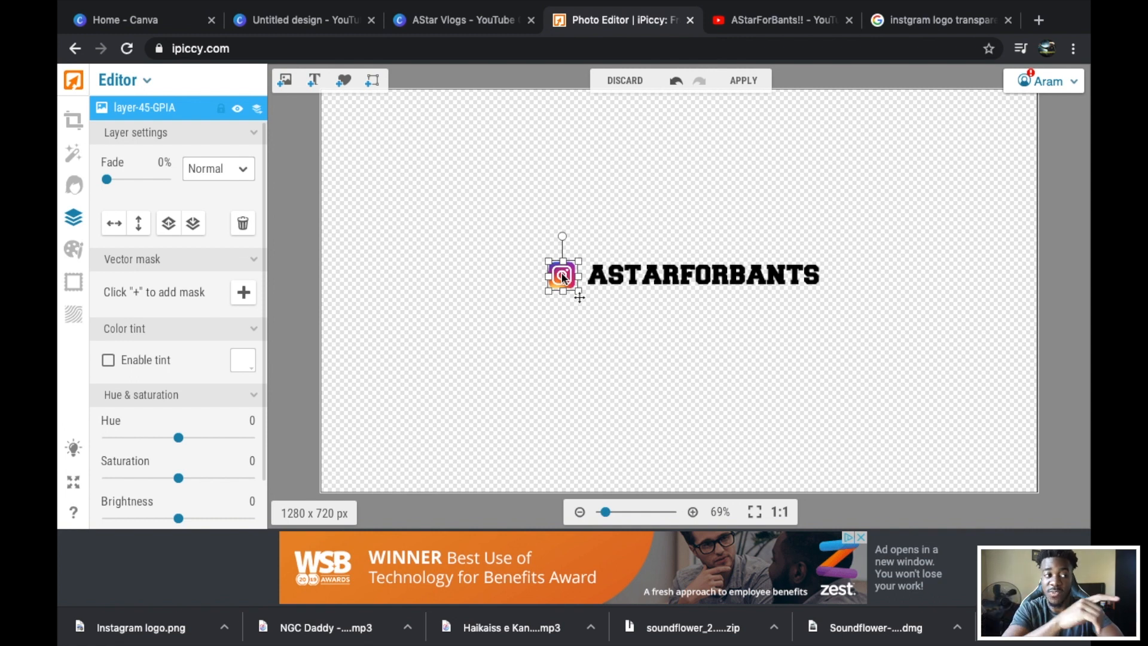
drag(568, 278, 570, 276)
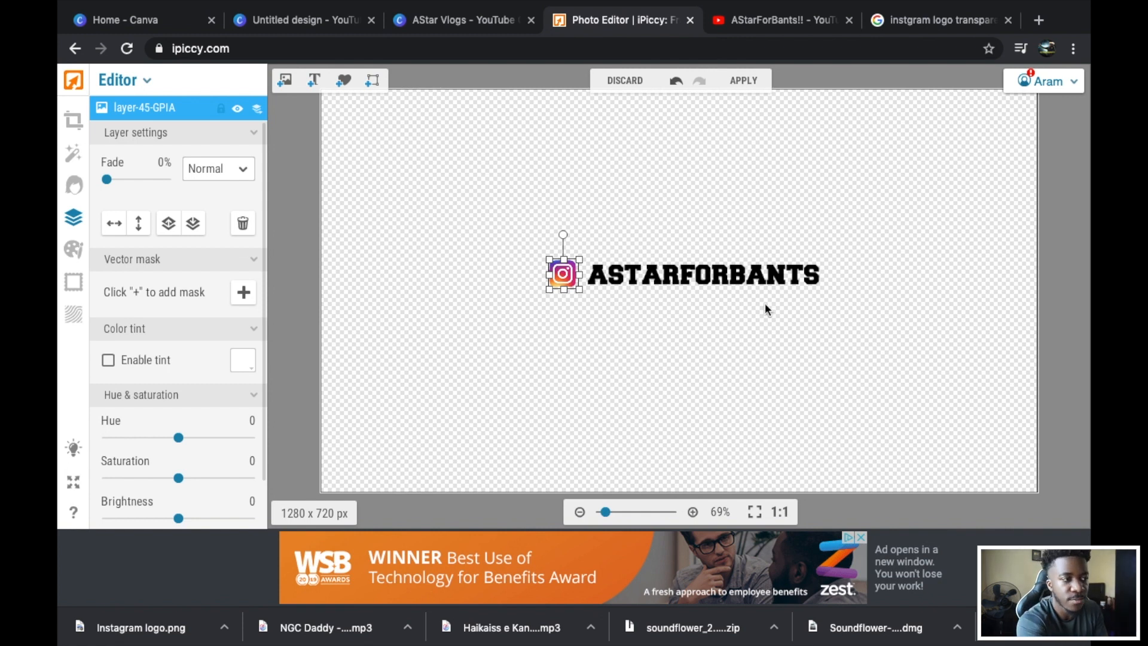
click(739, 349)
click(750, 87)
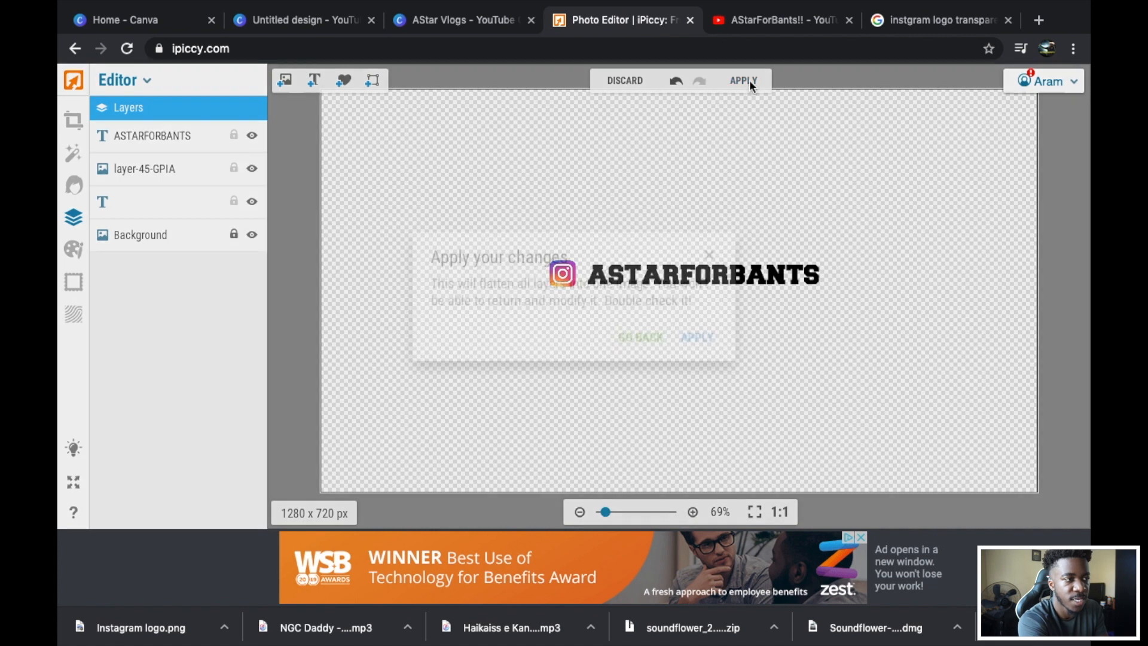
click(702, 338)
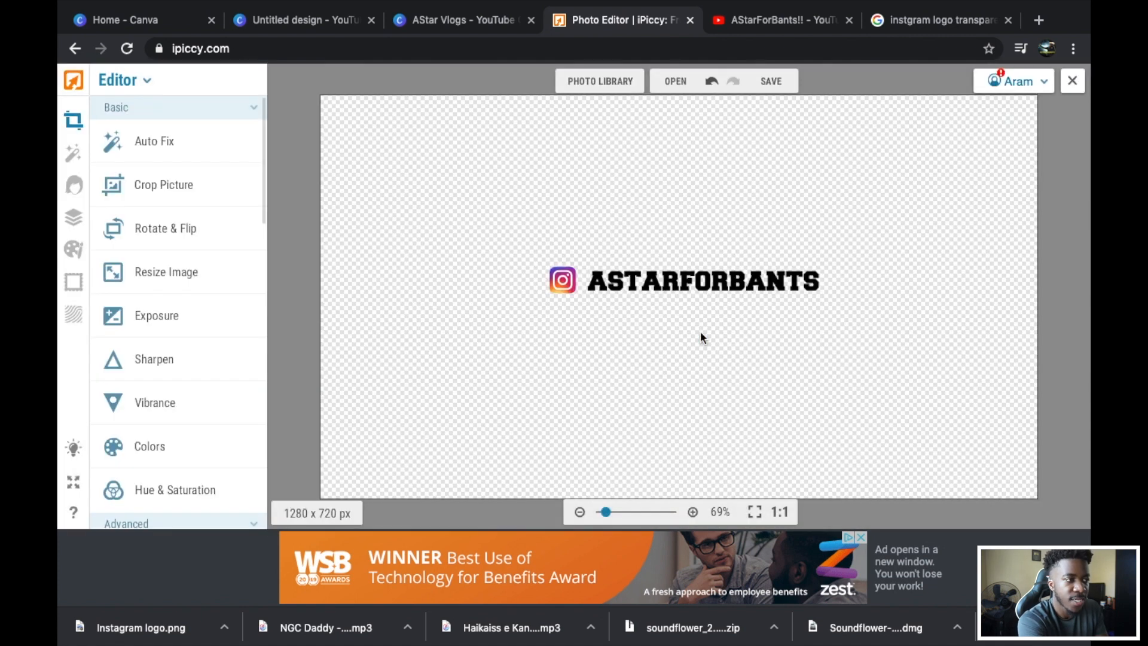
Step: Save the graphic to the Desktop as a PNG image named "INSTAGRAM HANDLE" and continue editing
click(770, 81)
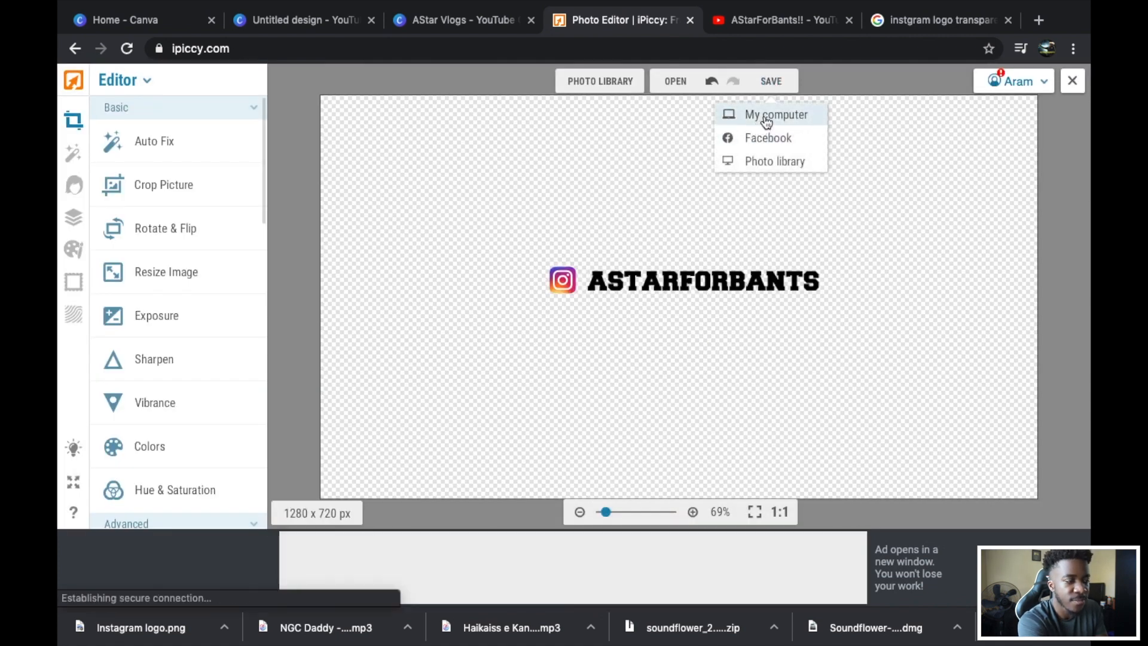
click(765, 118)
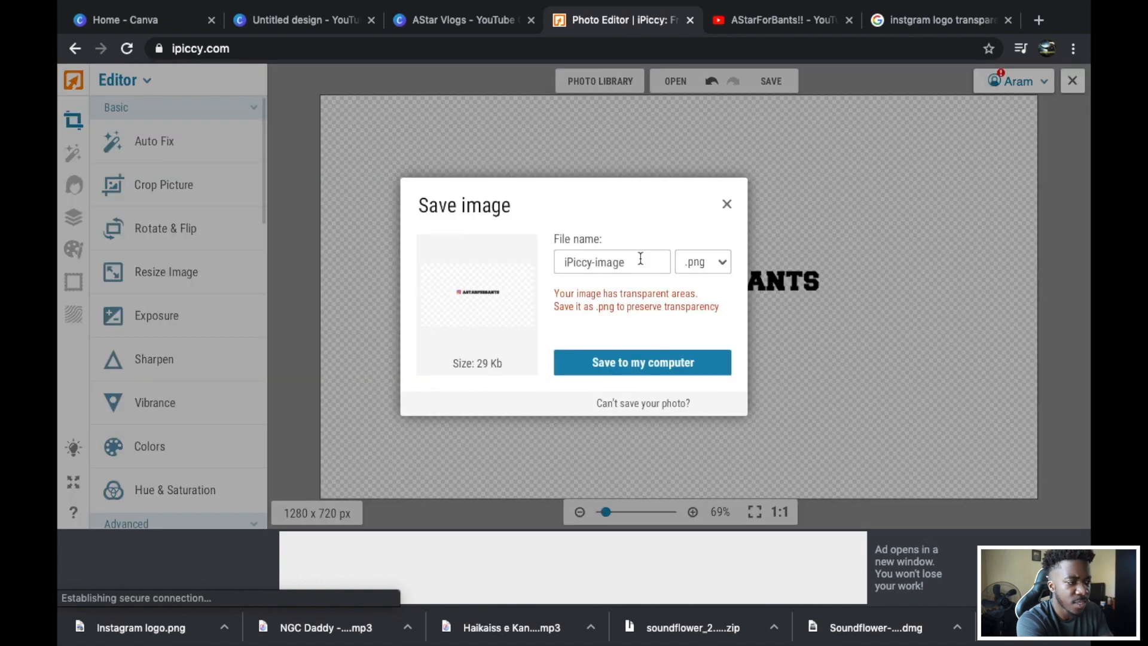
drag(637, 258, 507, 252)
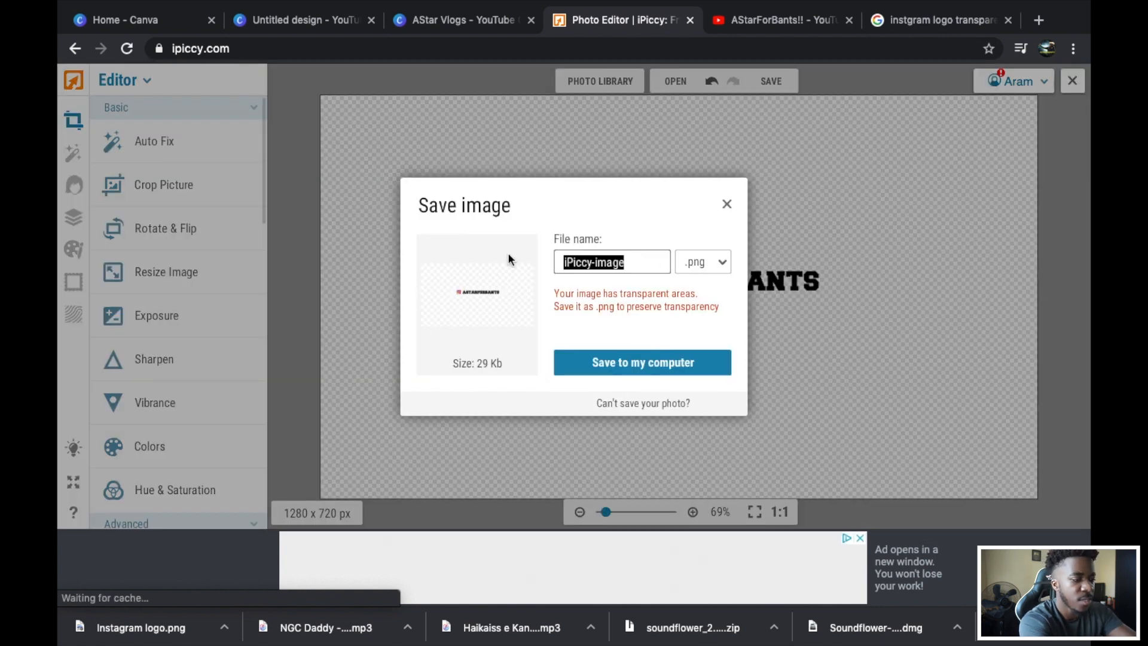
text(INSTAGRAM HANDLE)
click(629, 367)
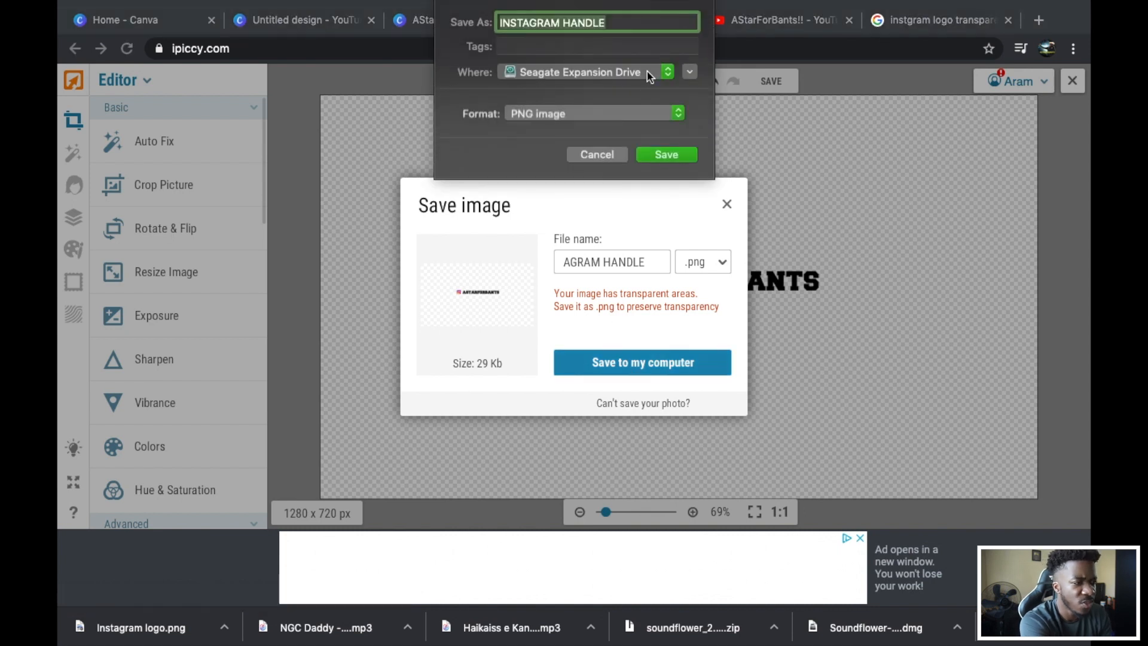
click(650, 74)
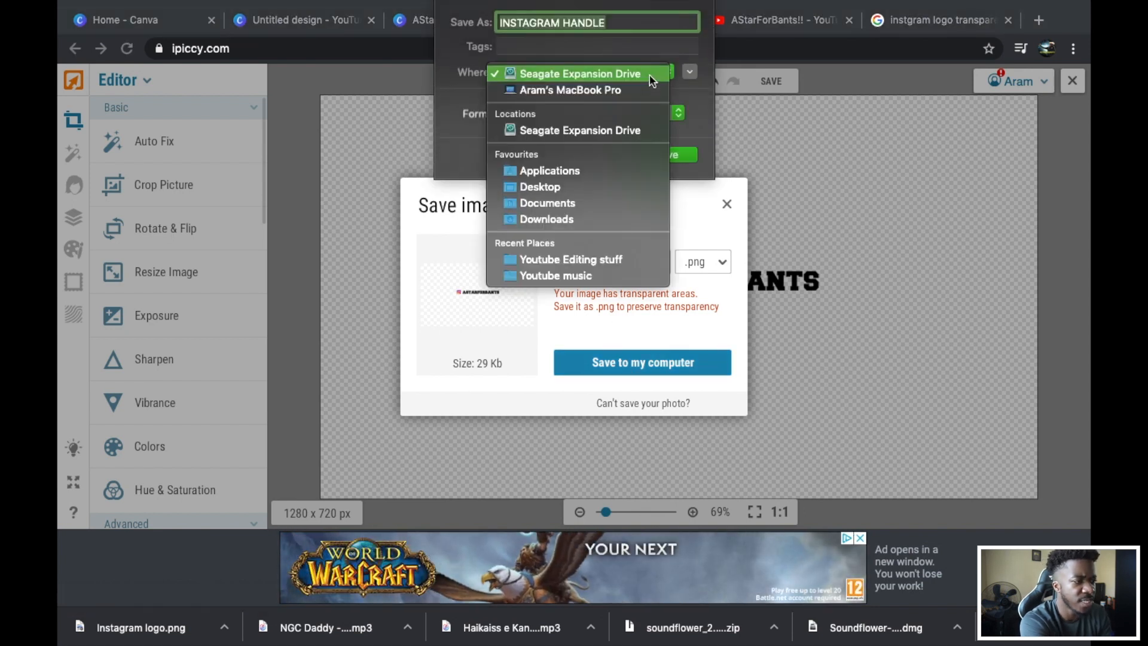
click(600, 184)
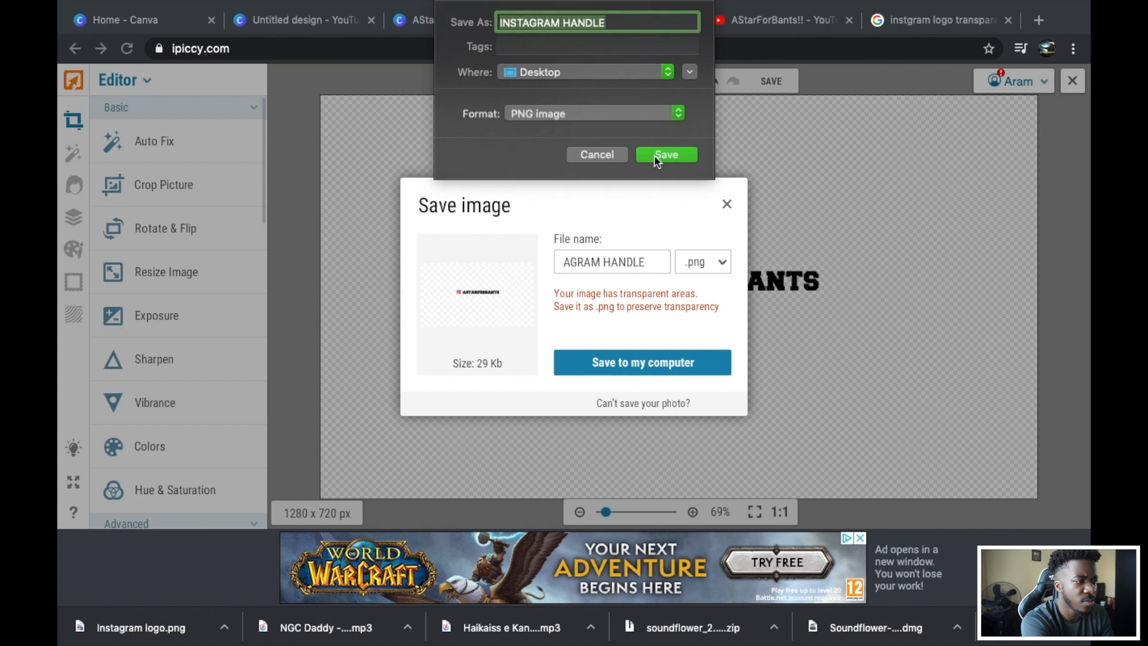
click(656, 155)
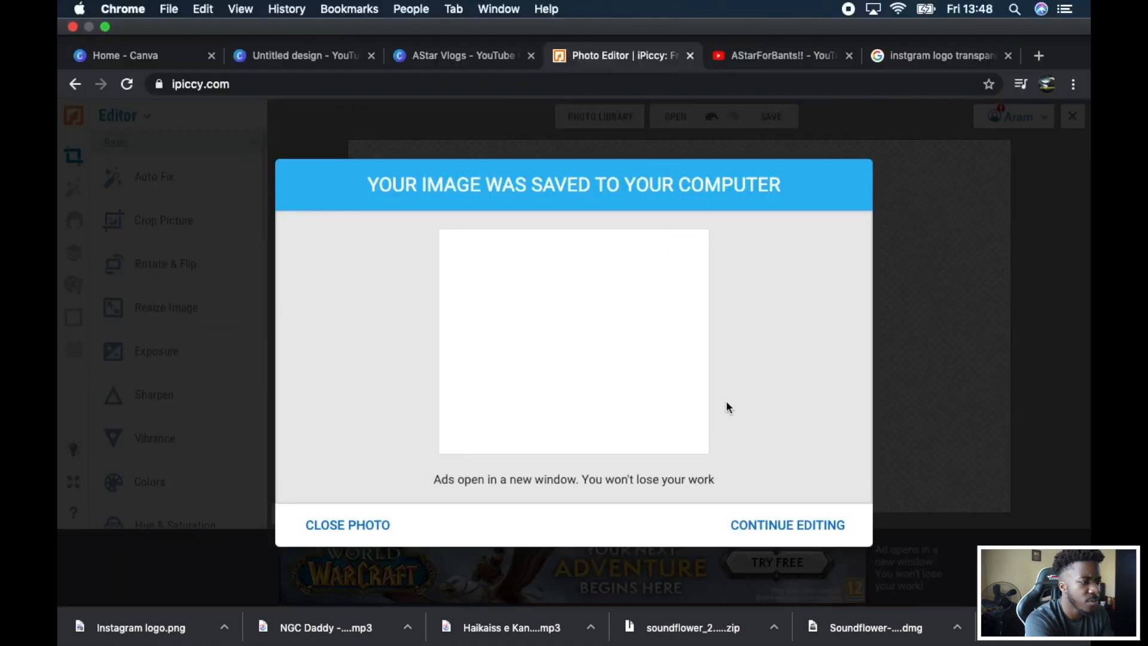
click(769, 511)
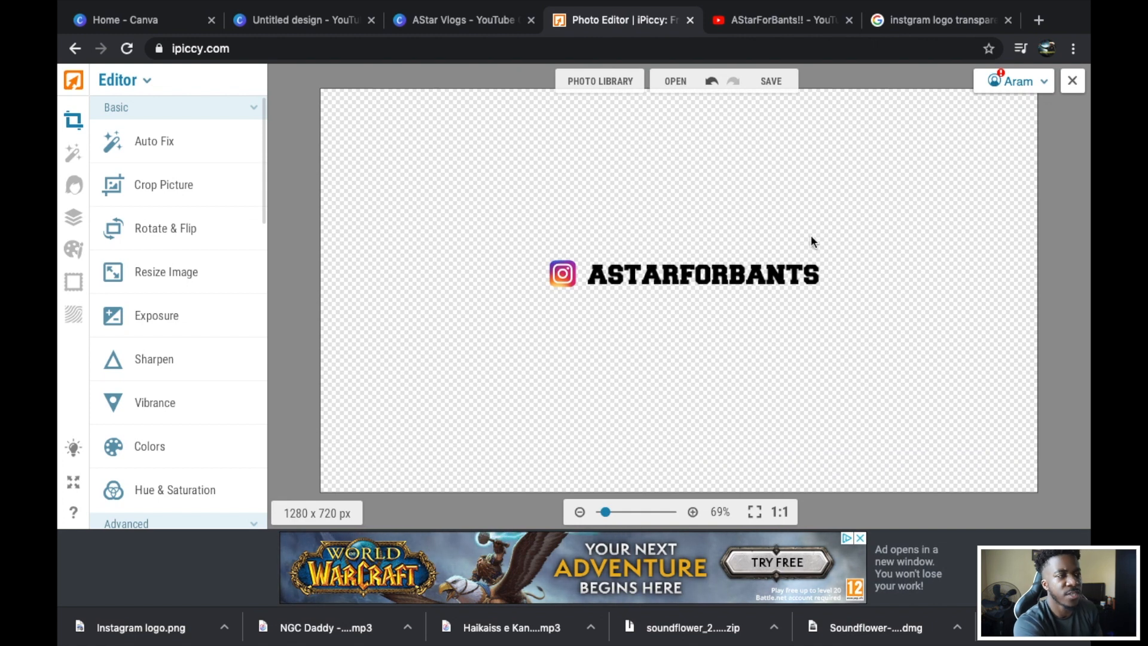
Step: Switch to the AStar Vlogs design in Canva, add the uploaded Instagram handle graphic, scale it down and place it under the title
click(454, 29)
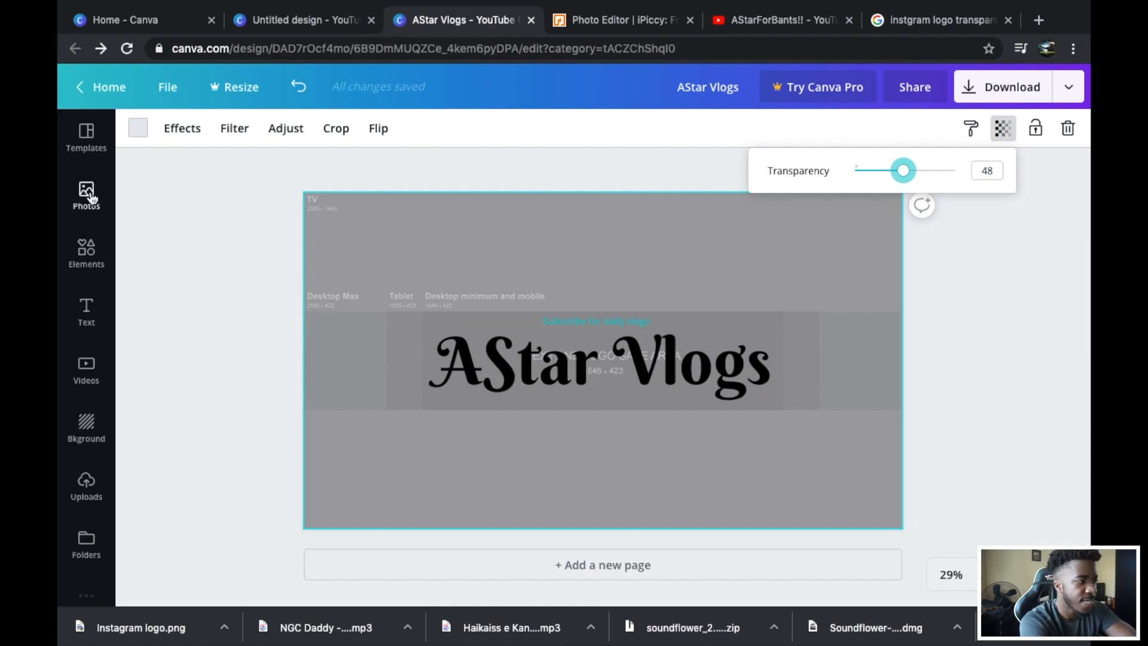
click(86, 484)
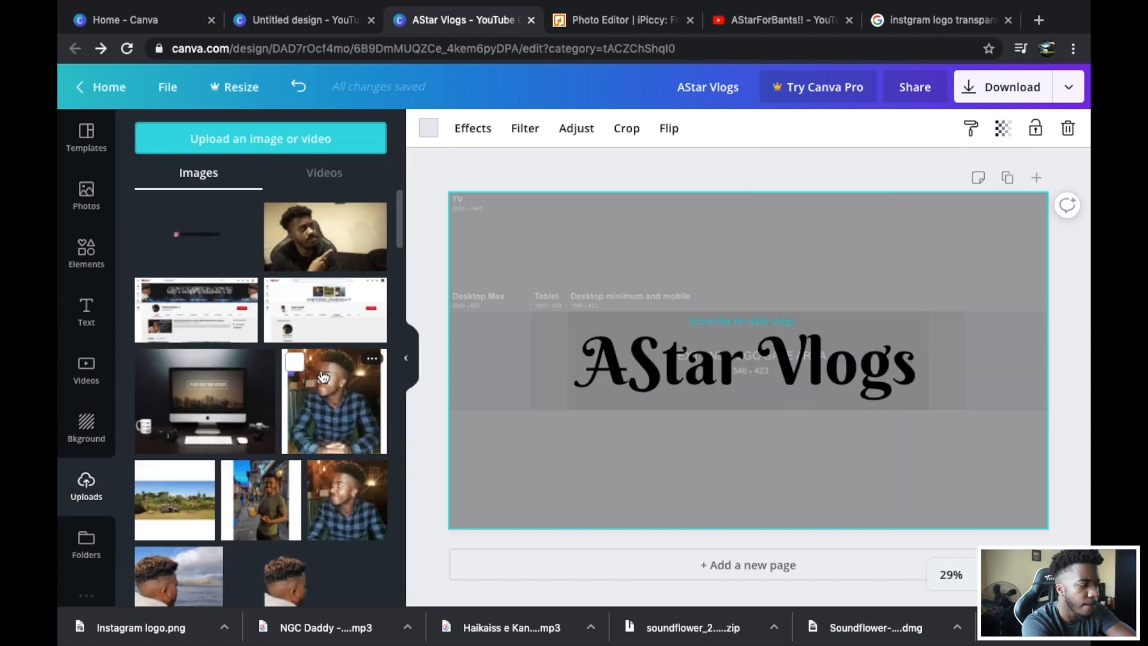
drag(227, 229, 541, 340)
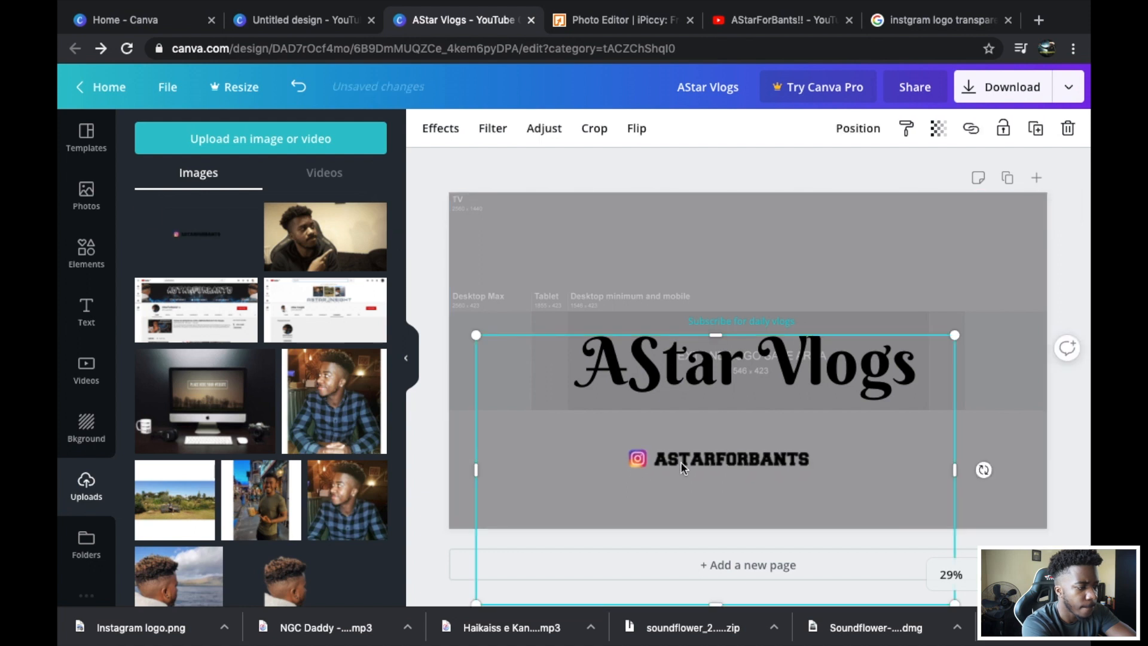
drag(477, 336, 601, 405)
drag(774, 449, 744, 350)
Step: Set the transparency of the banner's safe-area template background to 0
click(845, 227)
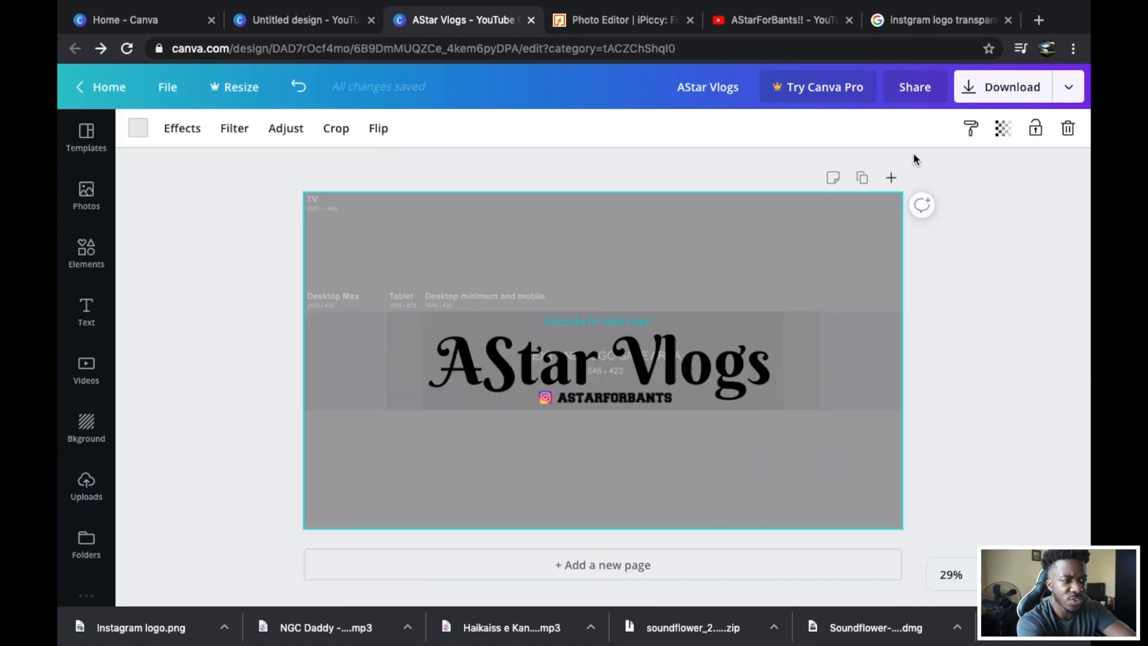
click(1002, 128)
drag(905, 174, 856, 174)
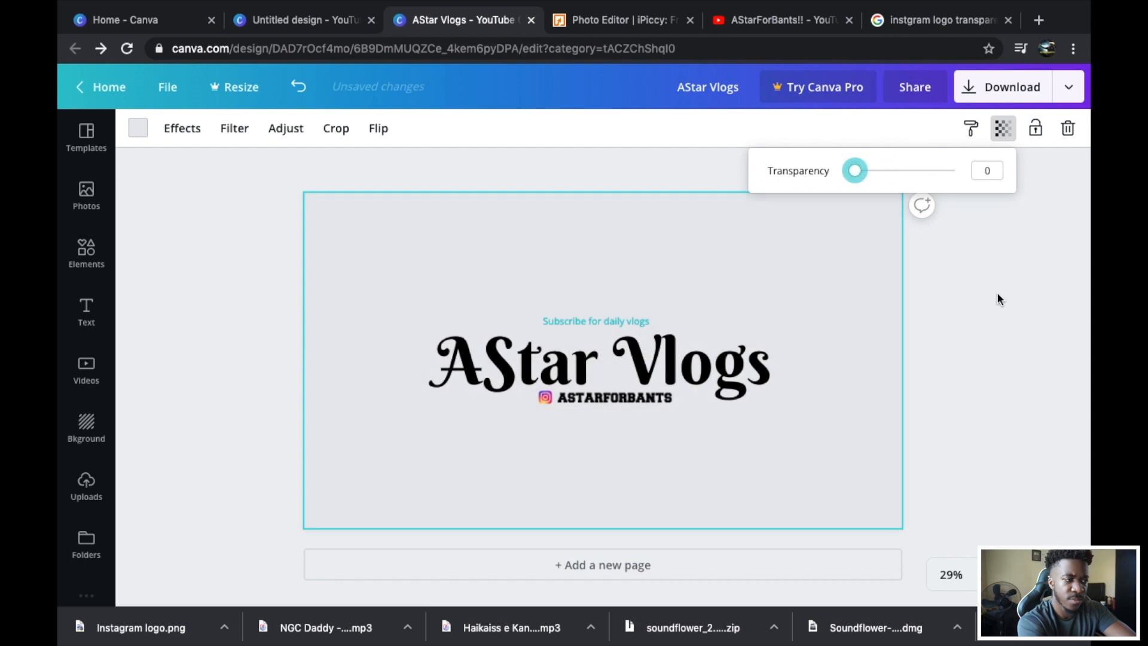
Step: Move the "AStar Vlogs" title slightly up and pull the Instagram handle graphic down clear of it
click(609, 403)
click(605, 400)
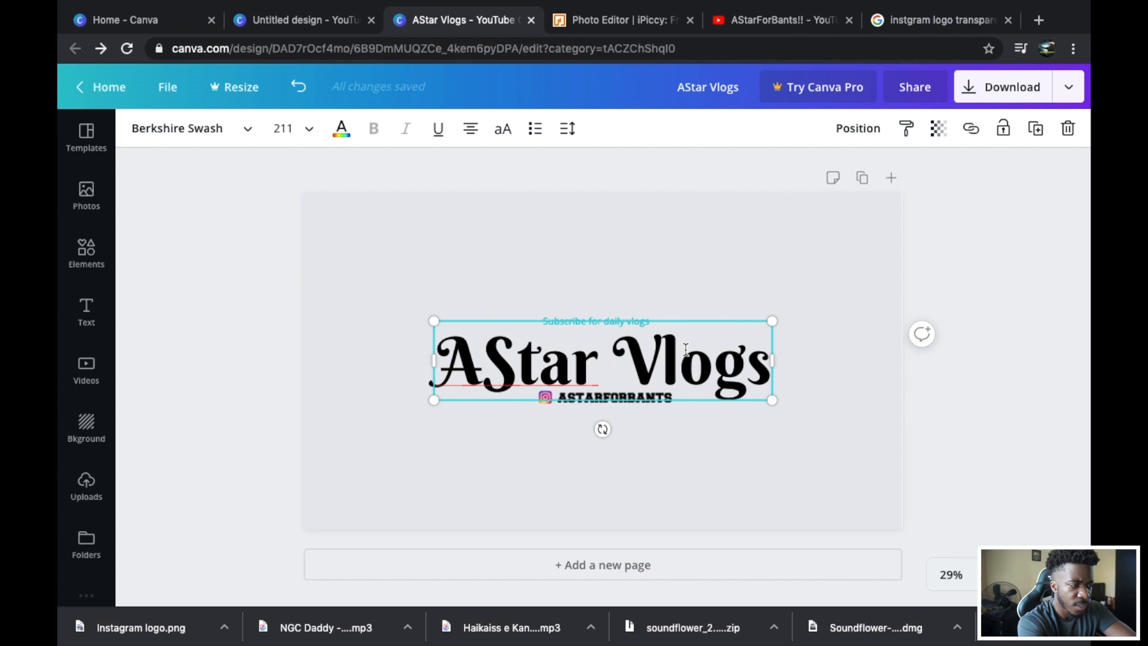
click(1029, 321)
click(675, 397)
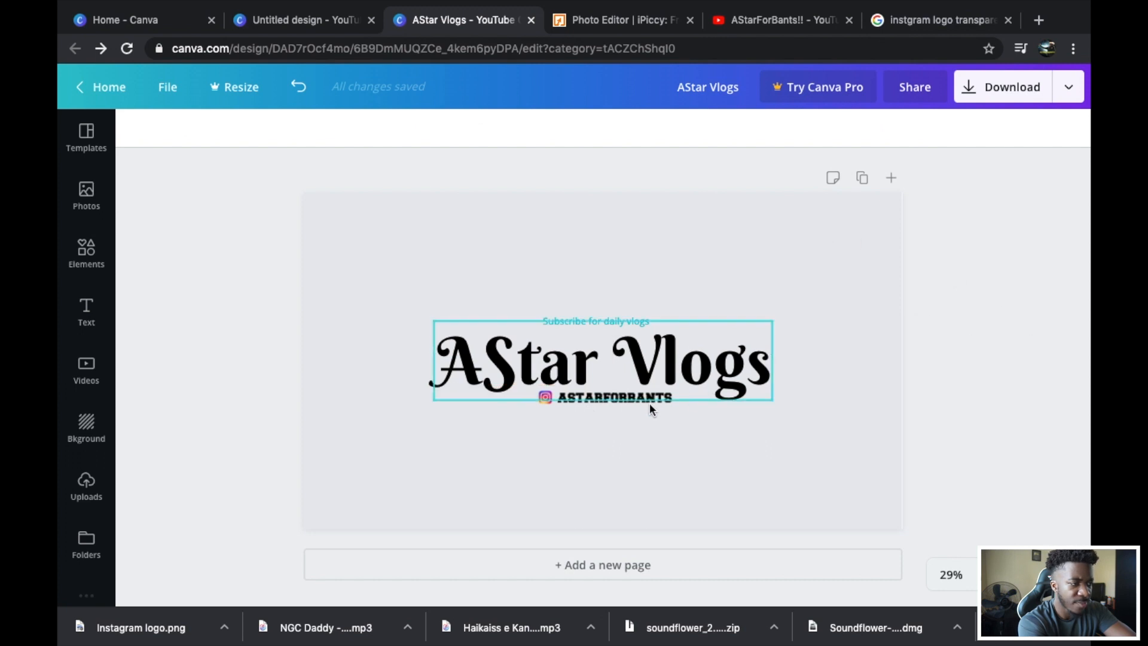
click(648, 400)
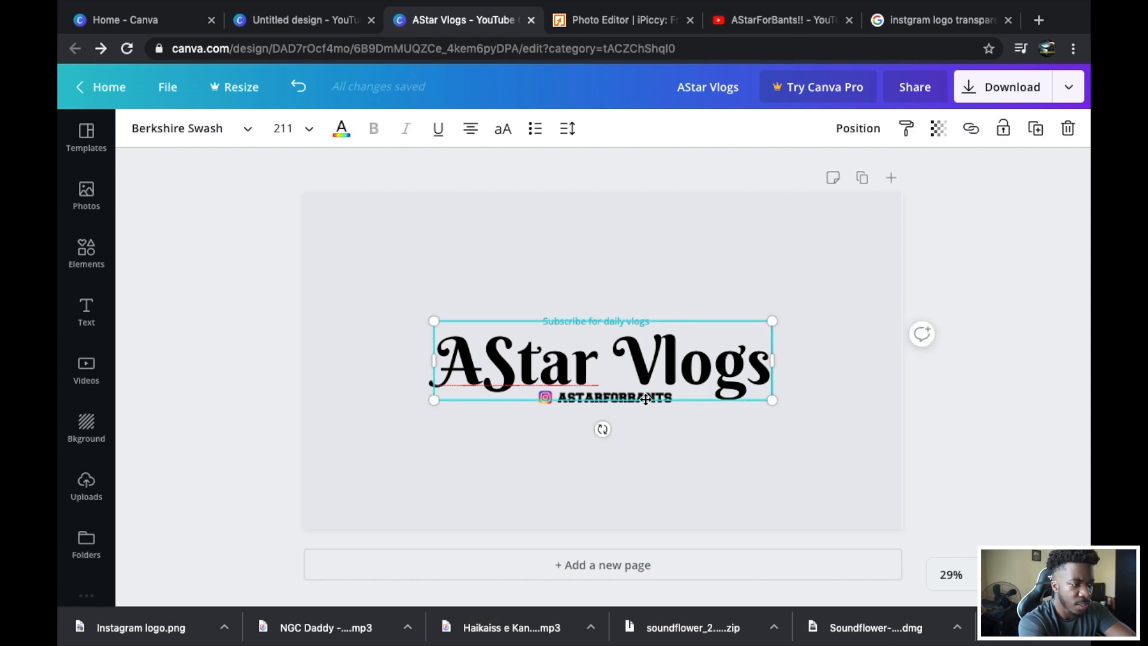
click(664, 406)
drag(674, 370, 675, 355)
drag(655, 400, 654, 429)
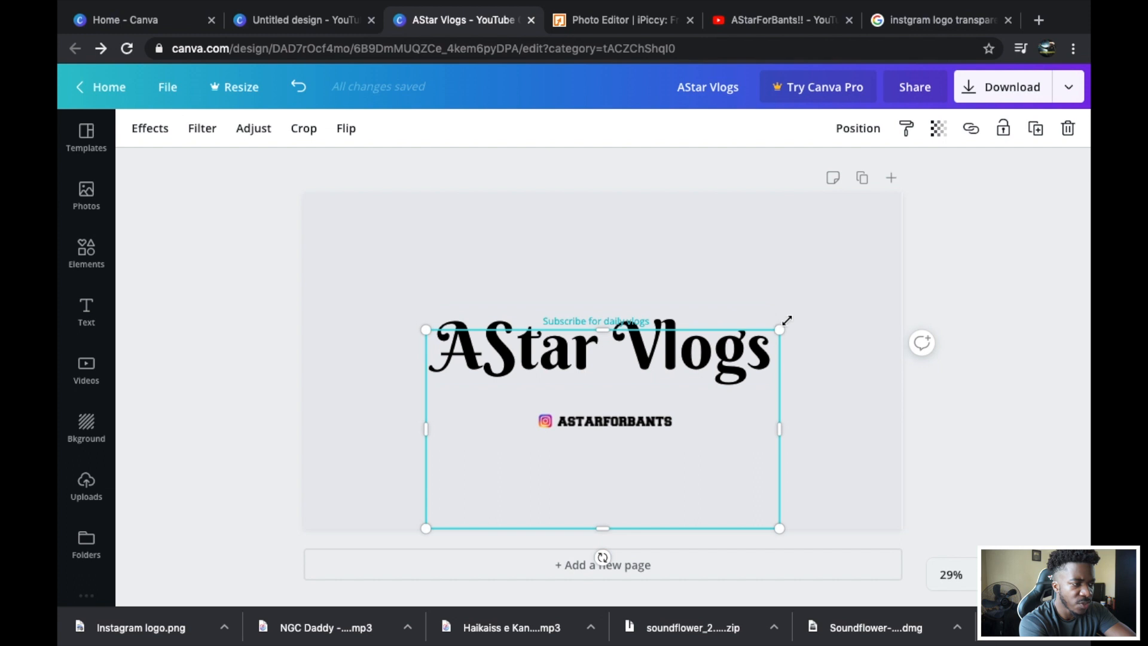
Step: Shrink the Instagram handle graphic, centre it just below the title, and nudge the "AStar Vlogs" title slightly down
drag(771, 341, 679, 372)
click(571, 460)
drag(575, 456, 625, 418)
click(626, 398)
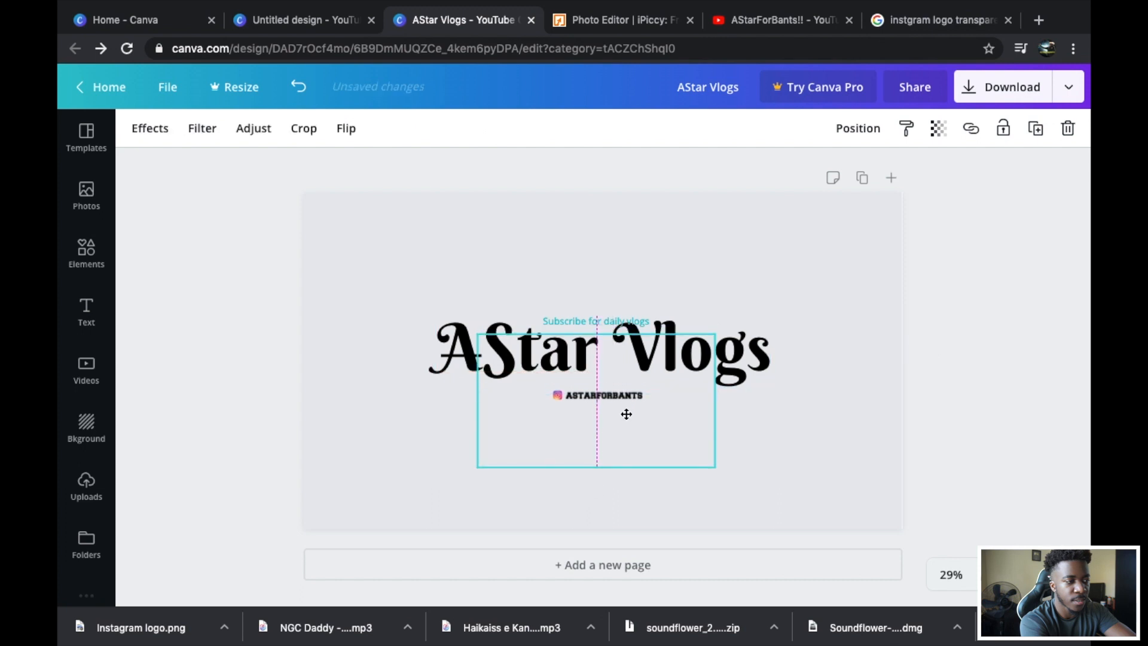
drag(755, 371, 755, 380)
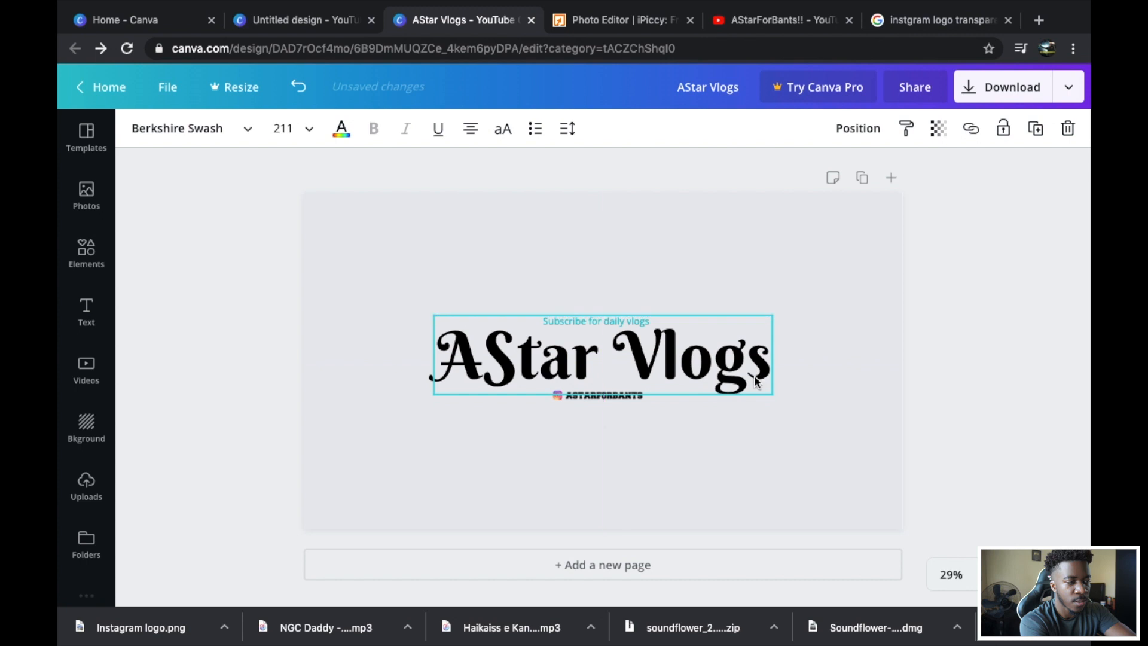
click(1001, 353)
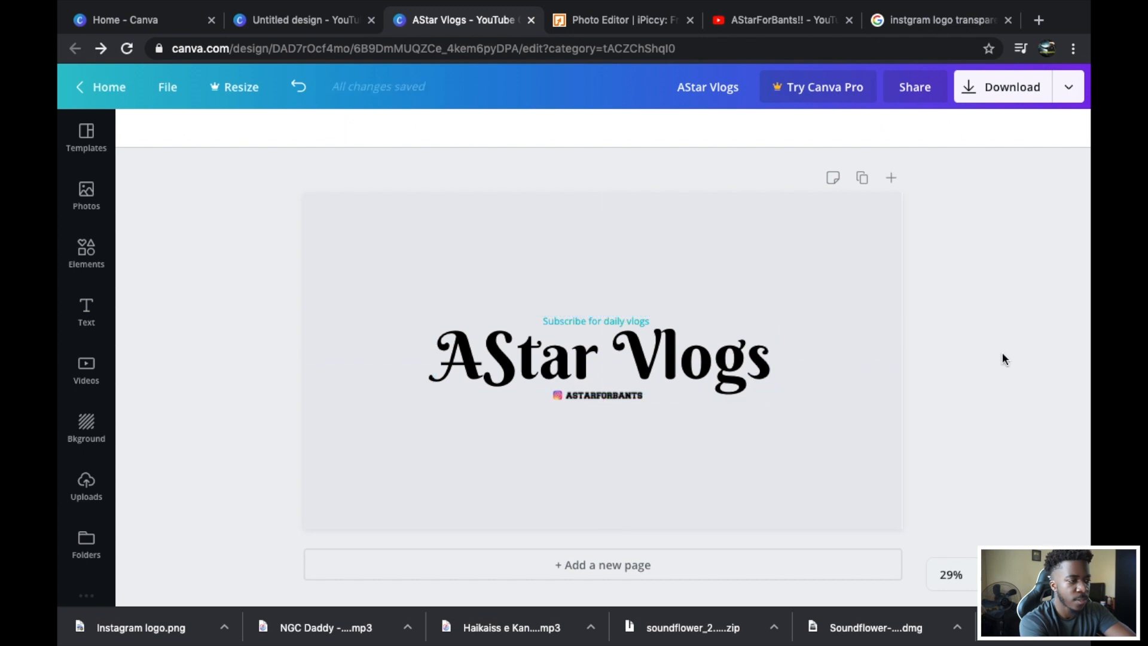
Step: Try the dark starry-sky image on the banner, then settle on the blurred teal-blue gradient with the beige glow as its background
click(822, 246)
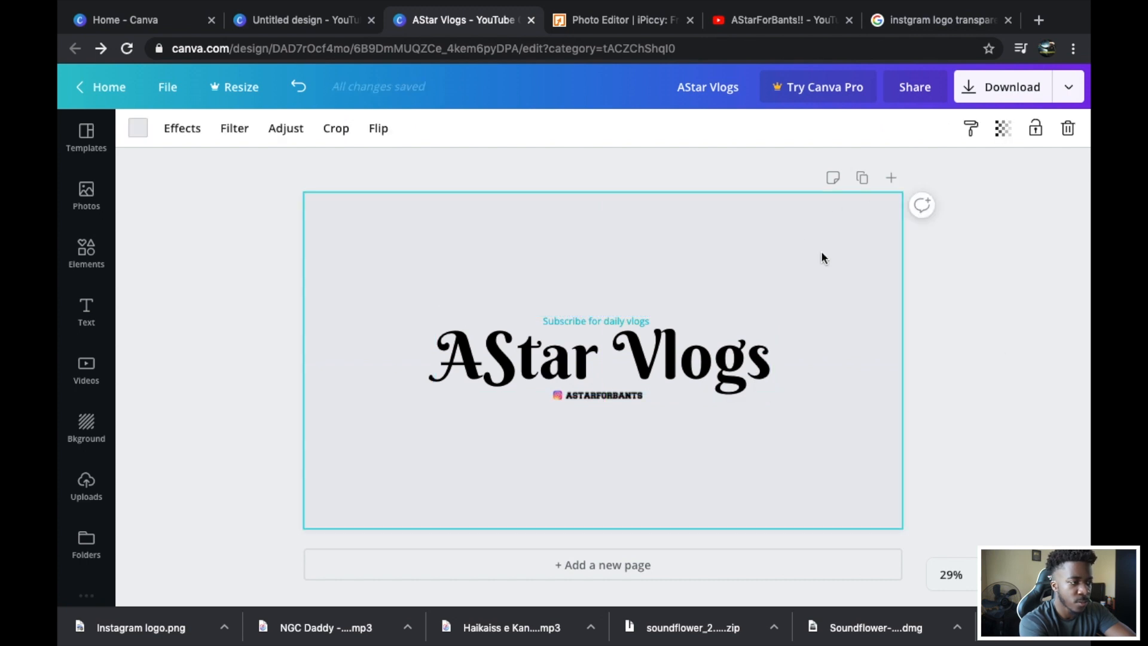
click(983, 373)
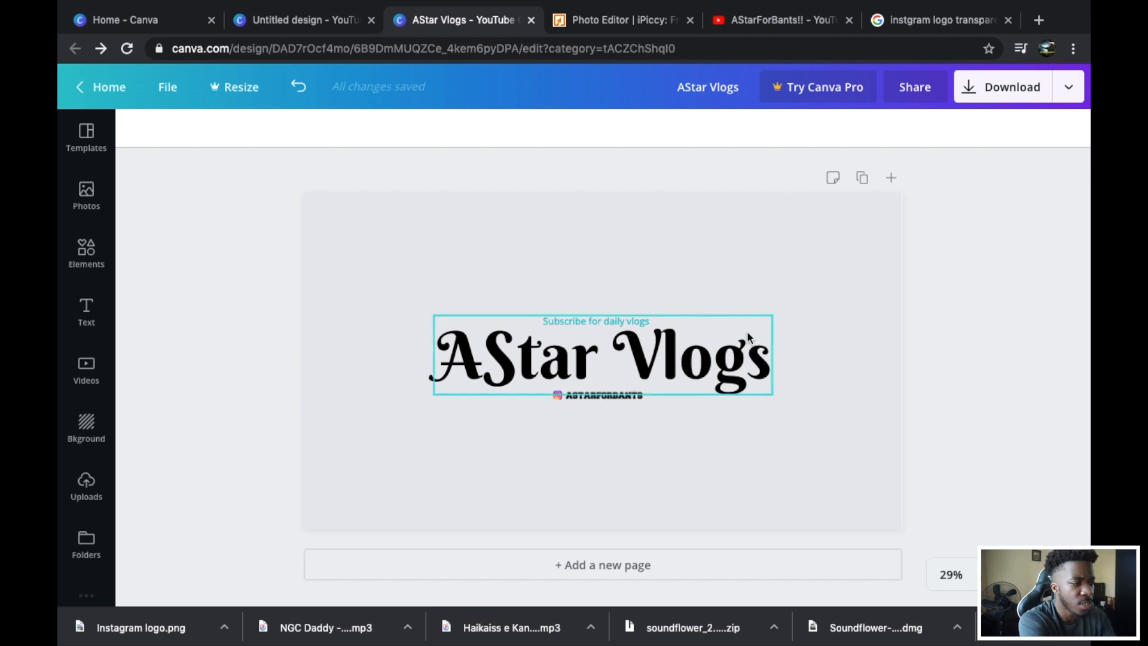
click(356, 461)
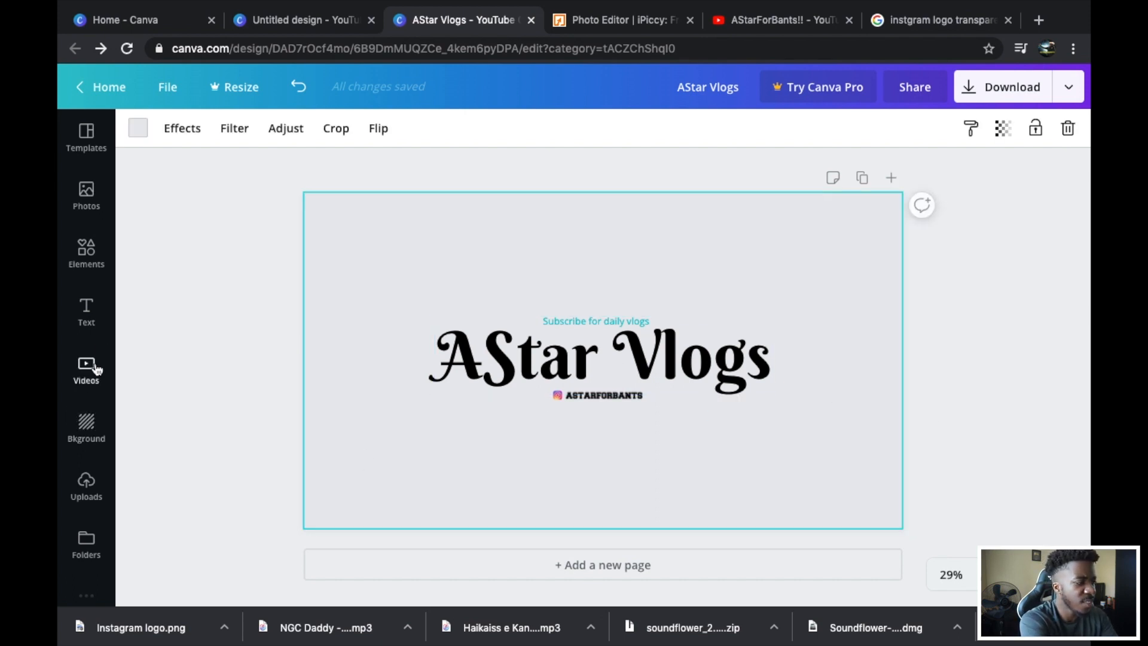
click(96, 432)
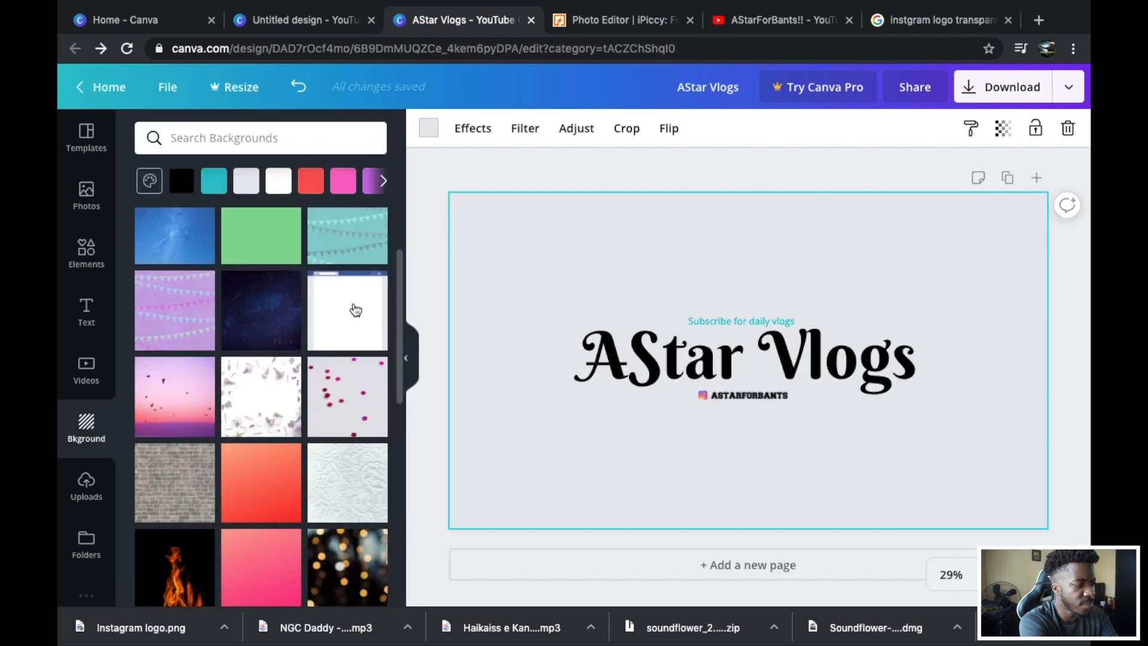
scroll(359, 371, down, 15)
scroll(364, 440, up, 10)
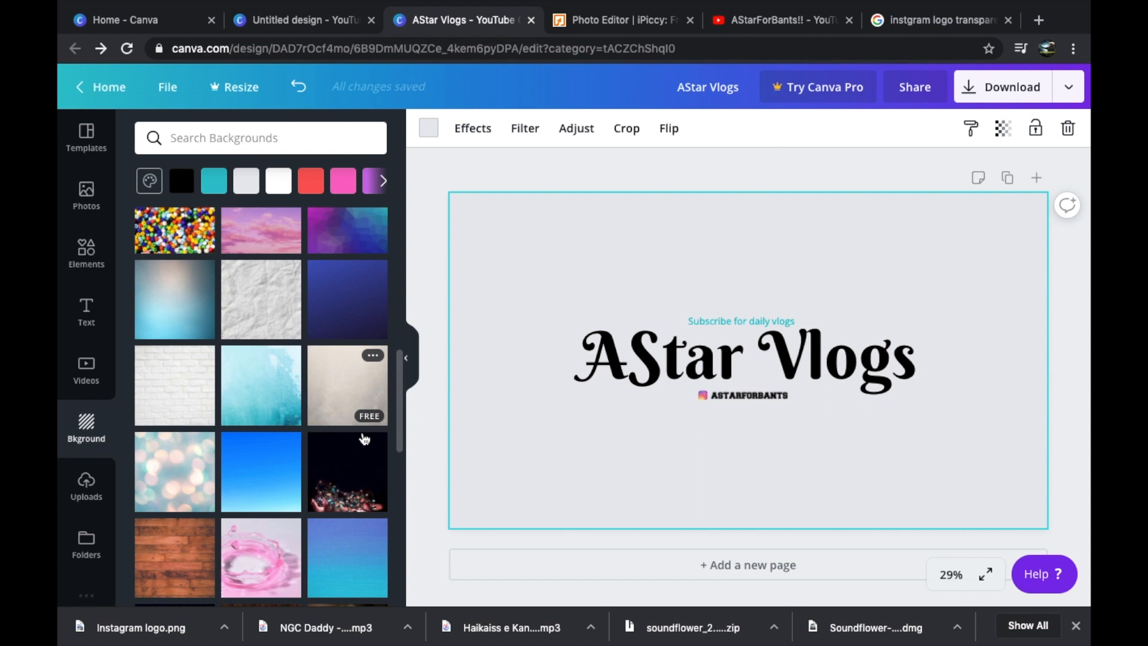
scroll(327, 323, up, 1)
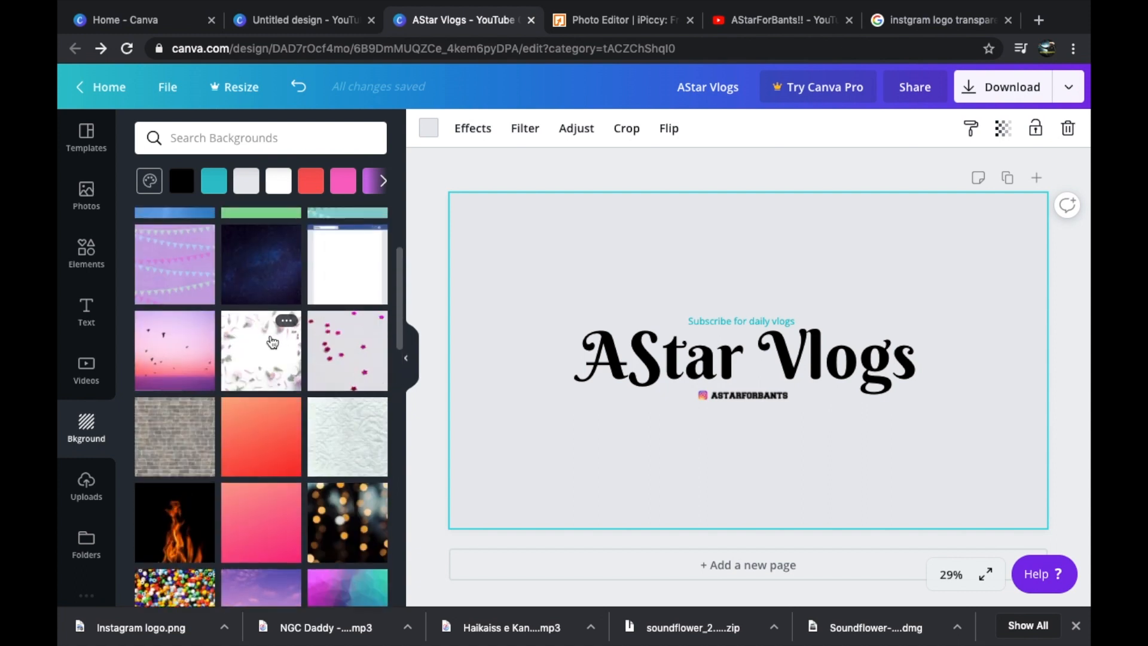
click(249, 290)
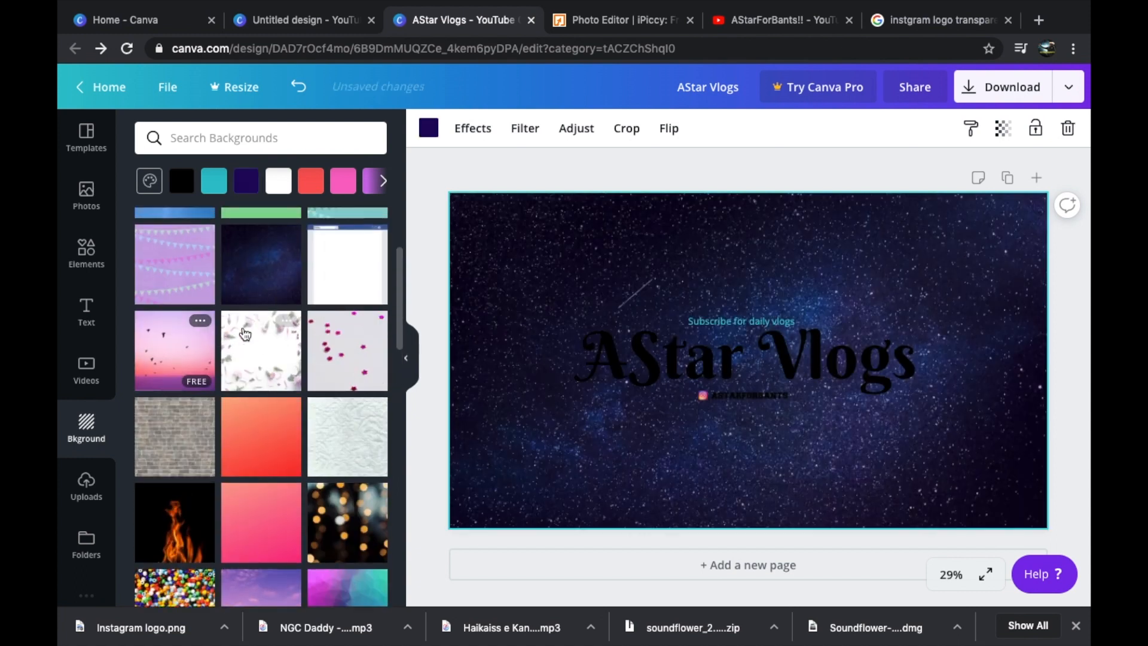
scroll(247, 341, down, 6)
scroll(248, 341, down, 5)
click(177, 245)
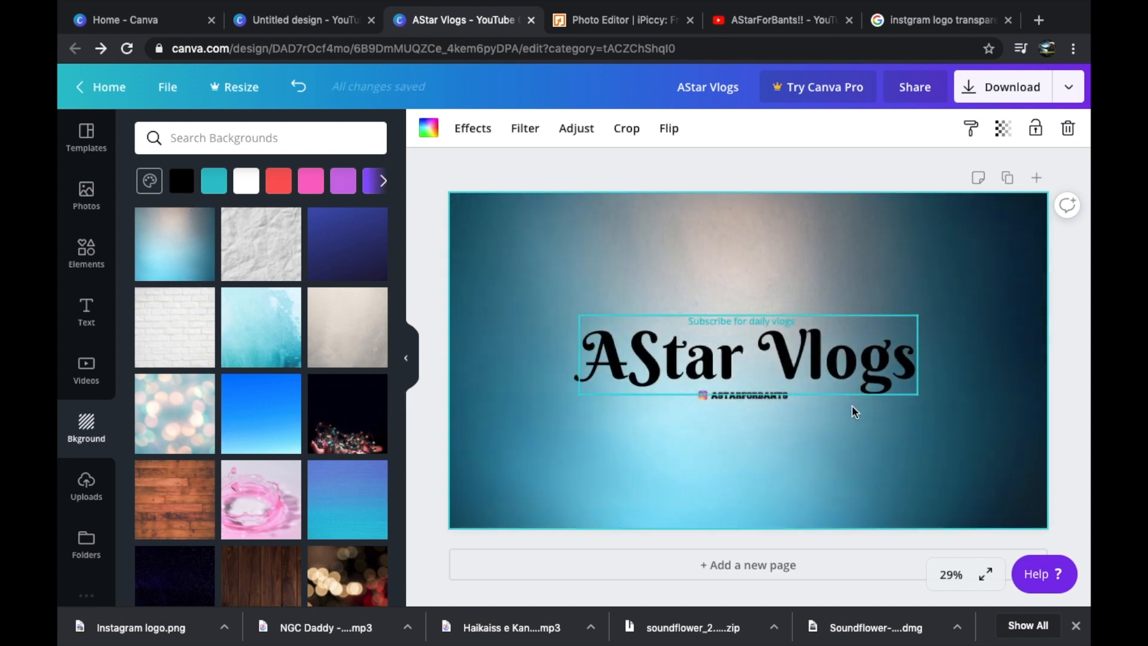
Step: Try solid red and white as the banner's background colour
click(755, 322)
click(269, 190)
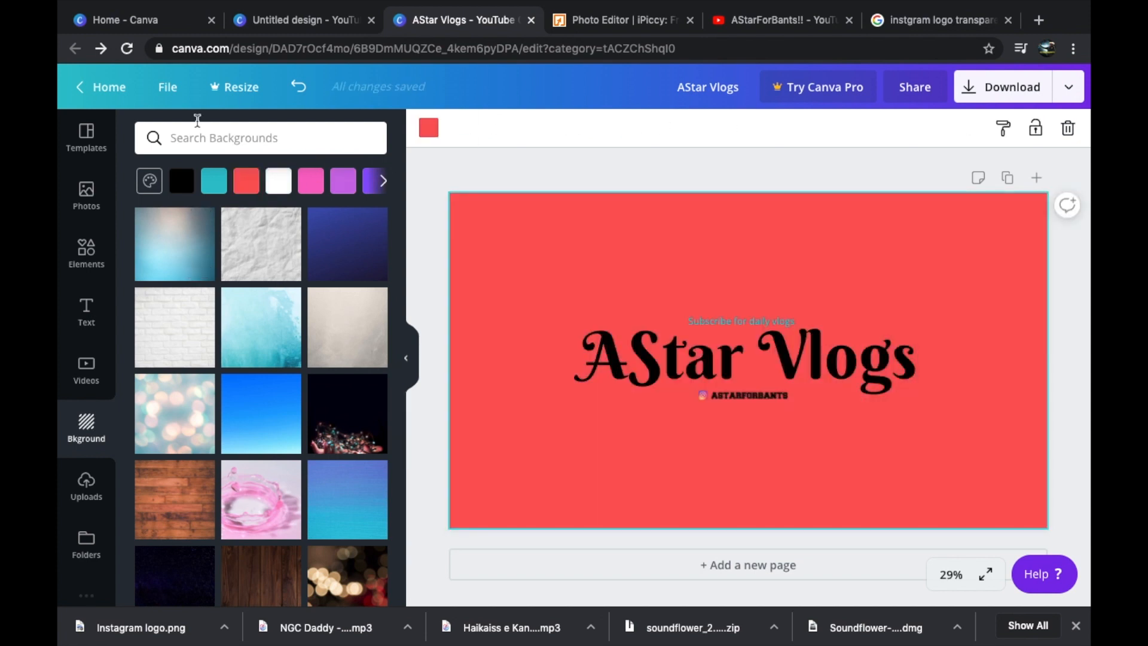
click(298, 86)
click(278, 181)
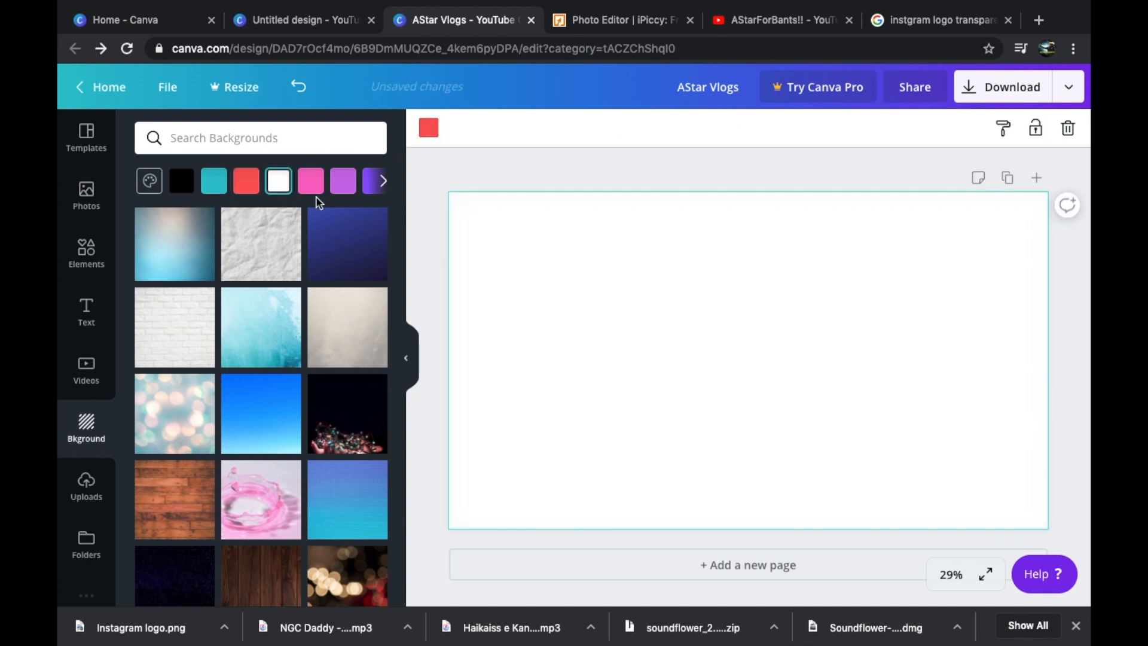
Step: Undo the red background fill and recolour the "Subscribe for daily vlogs" text bright red
click(706, 324)
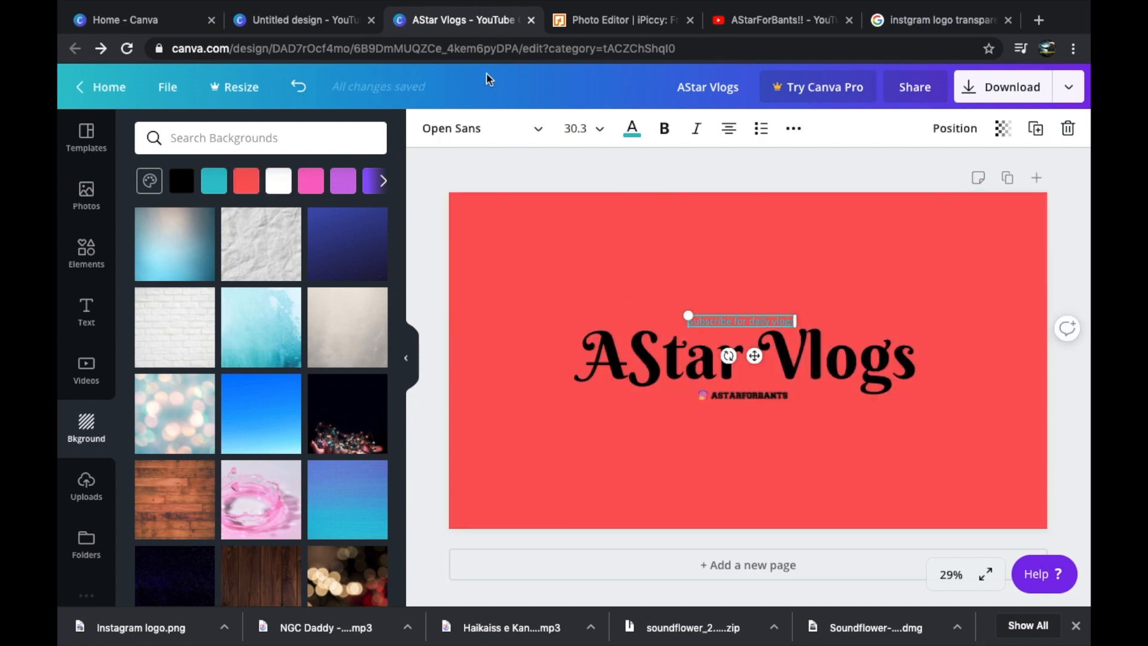
click(298, 86)
click(632, 128)
click(152, 407)
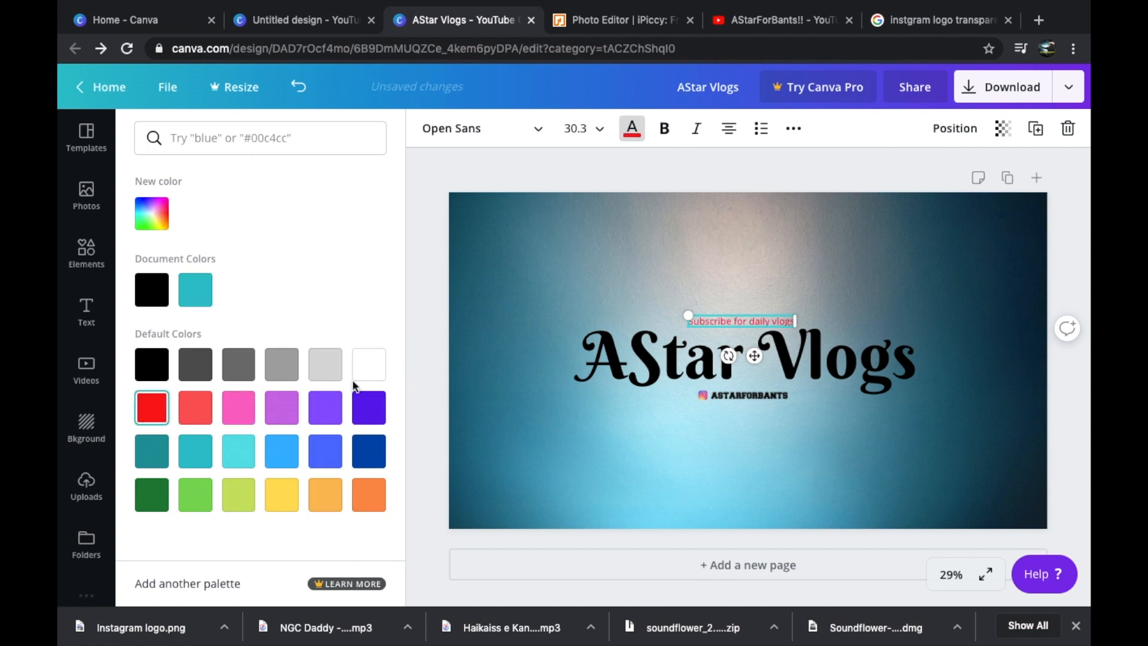
click(592, 267)
Step: Try white, grey, red, green and other text colours on the "AStar Vlogs" title and return it to black
click(817, 377)
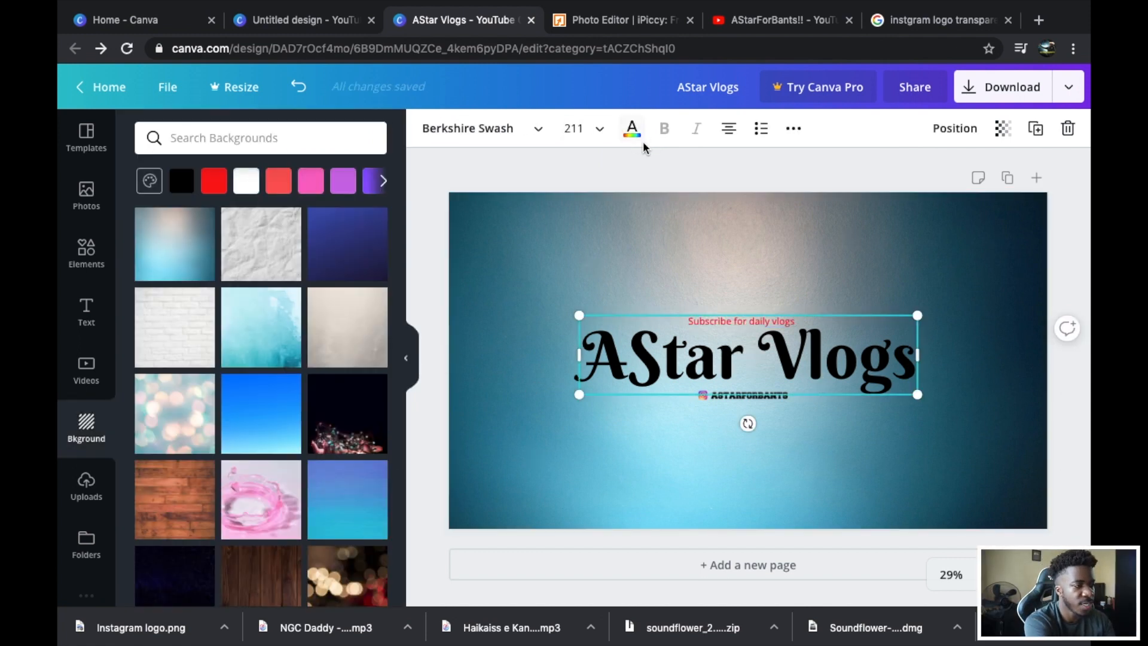
click(633, 127)
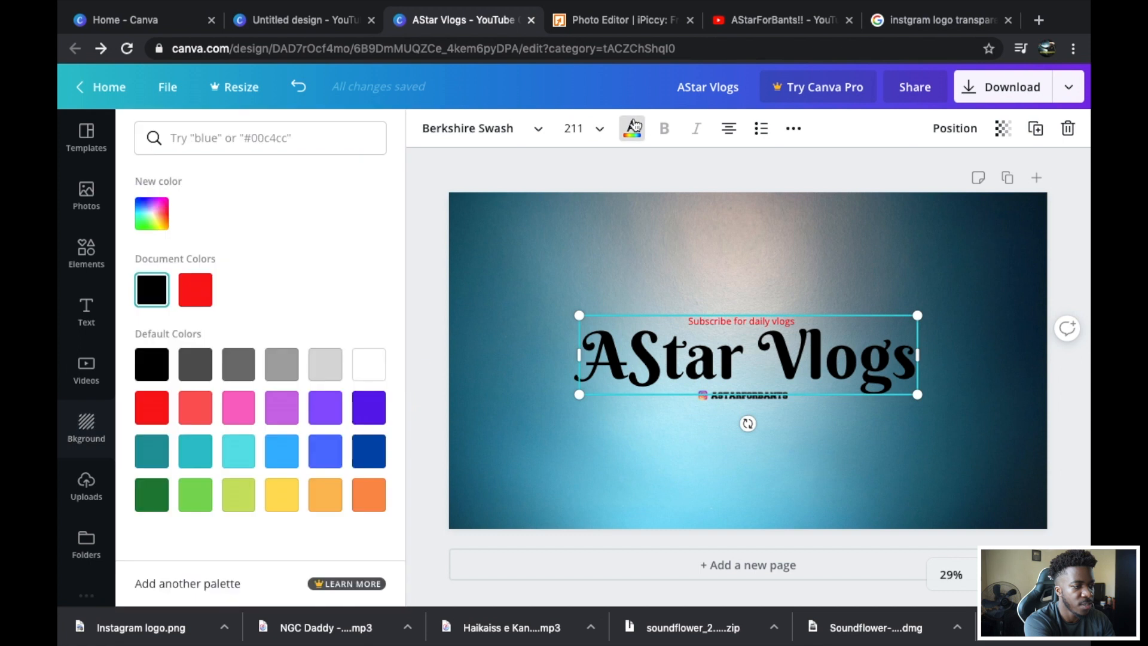
click(362, 370)
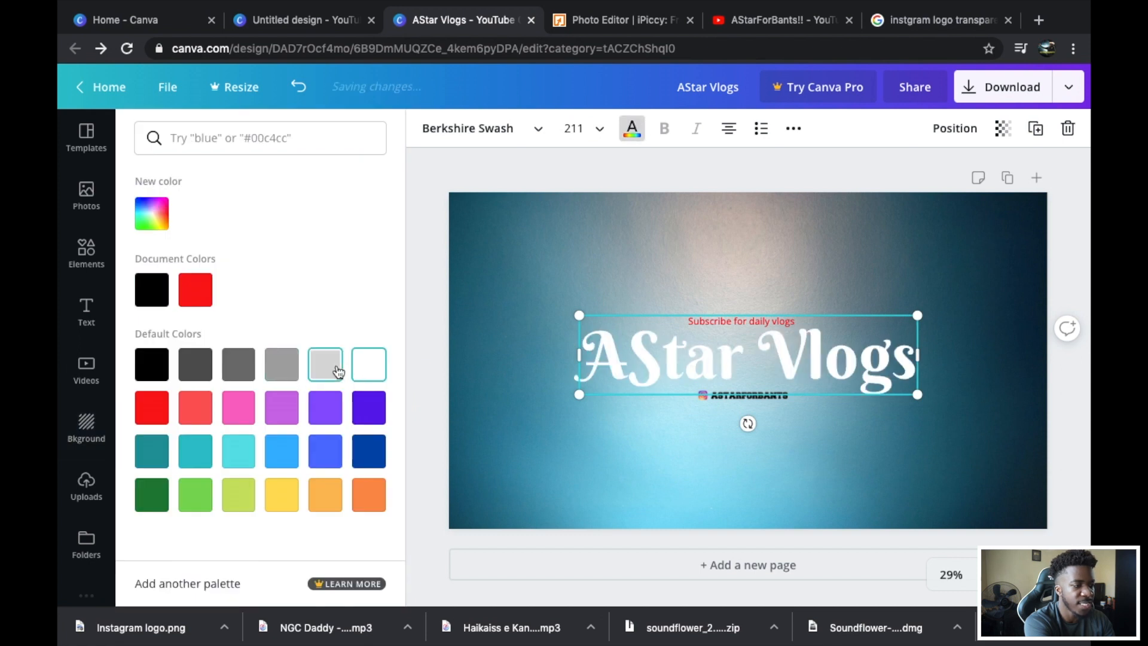
click(337, 370)
click(280, 407)
click(278, 451)
click(256, 501)
click(281, 505)
click(158, 449)
click(168, 417)
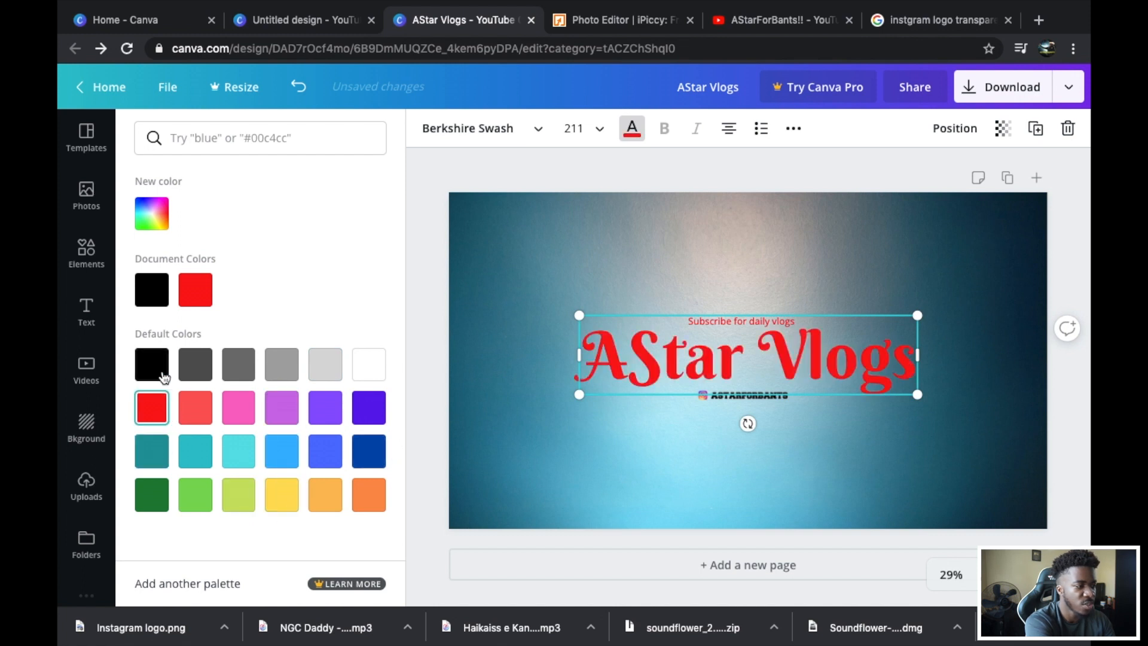
click(164, 371)
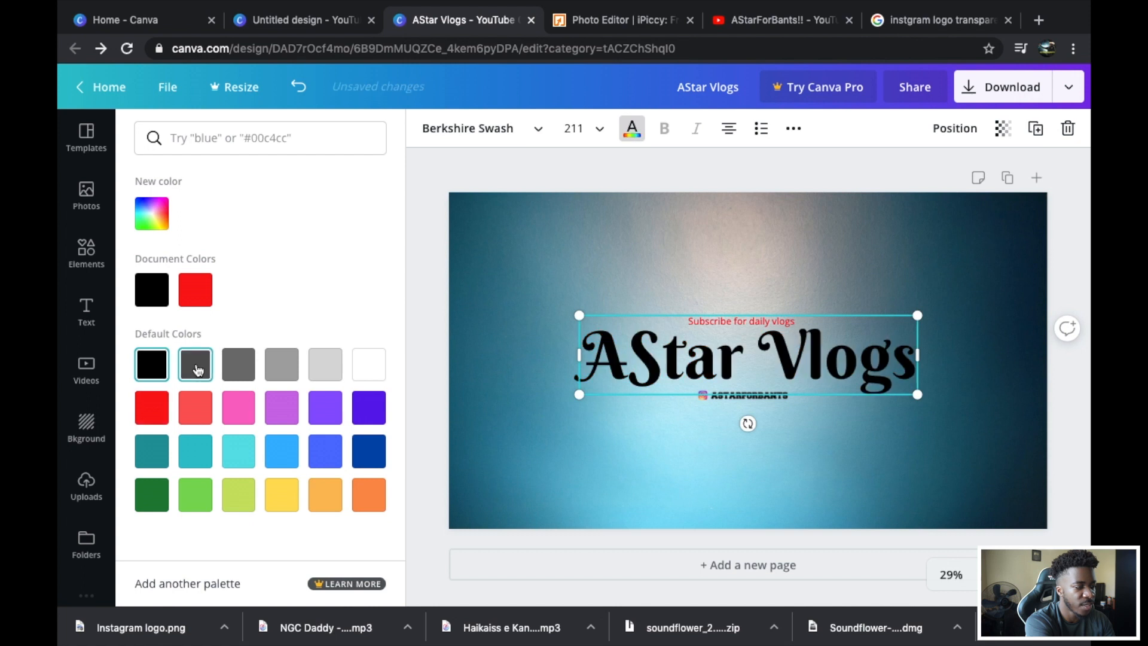
click(197, 371)
click(160, 366)
click(153, 494)
click(153, 409)
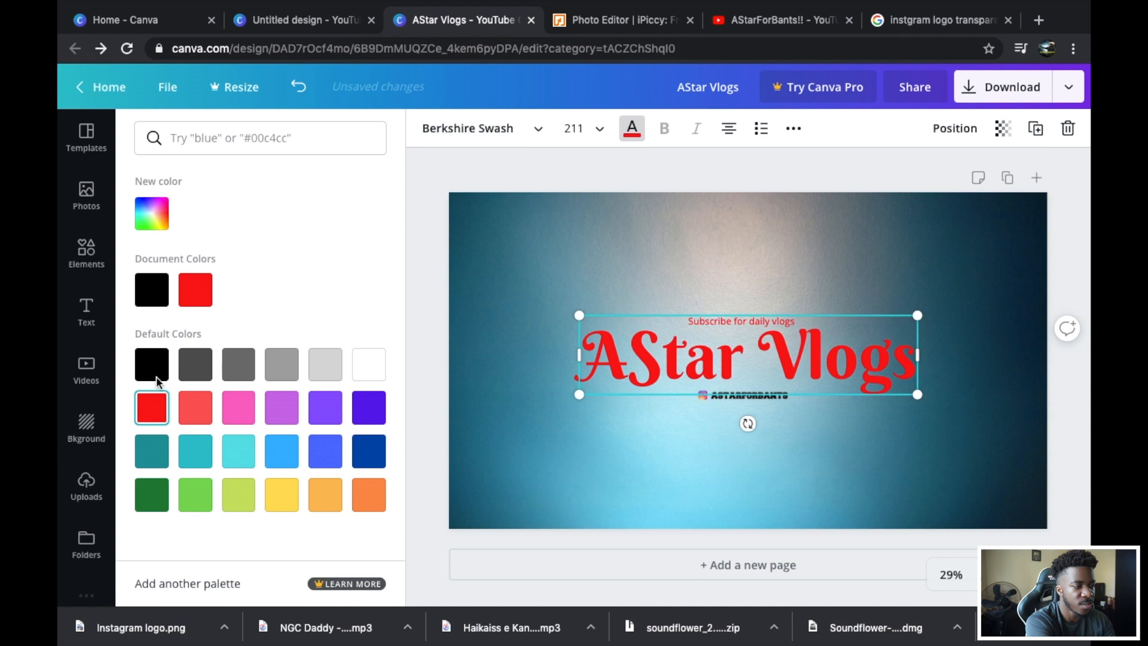
click(156, 364)
click(614, 460)
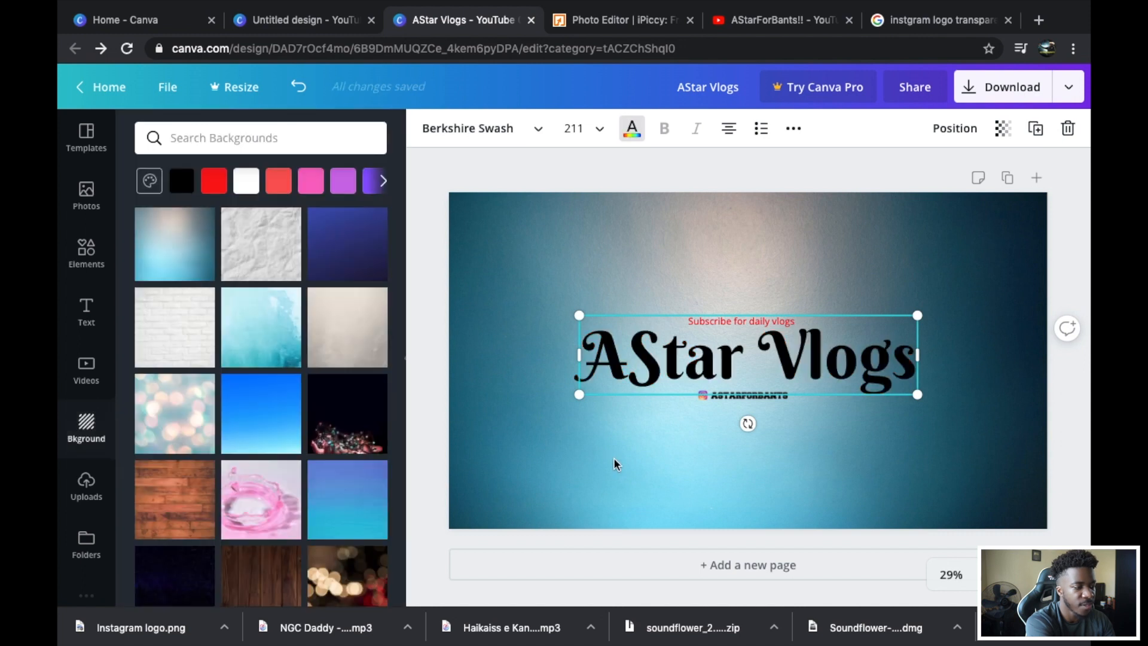
click(942, 263)
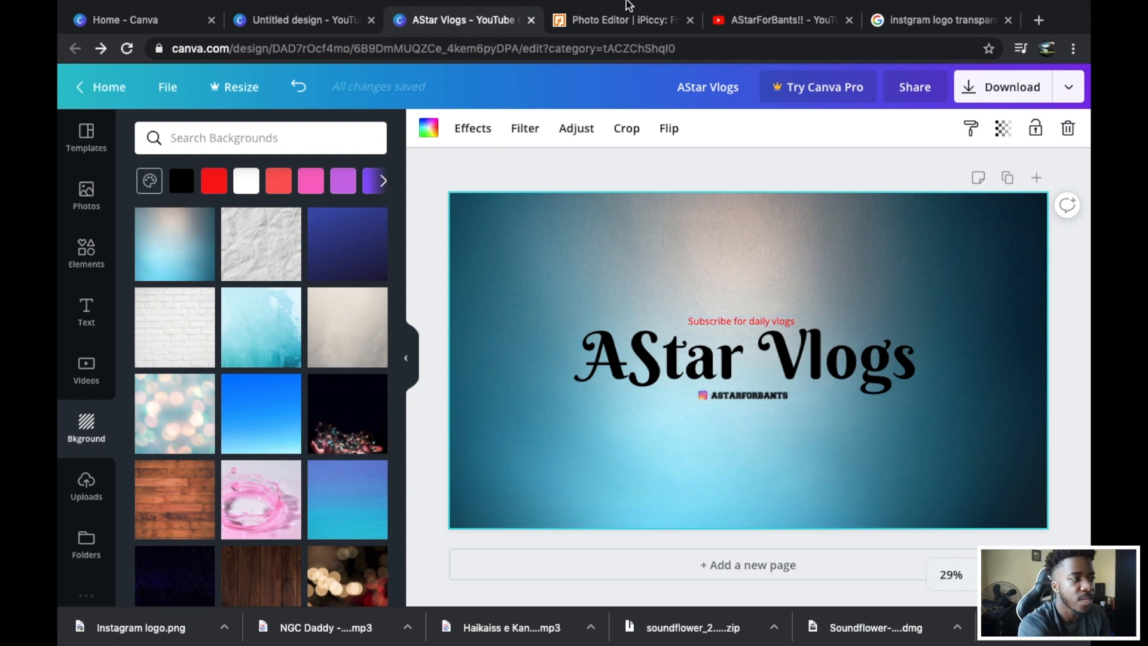
Step: Switch to the iPiccy photo editor holding the Instagram handle graphic
mouse_move(607, 20)
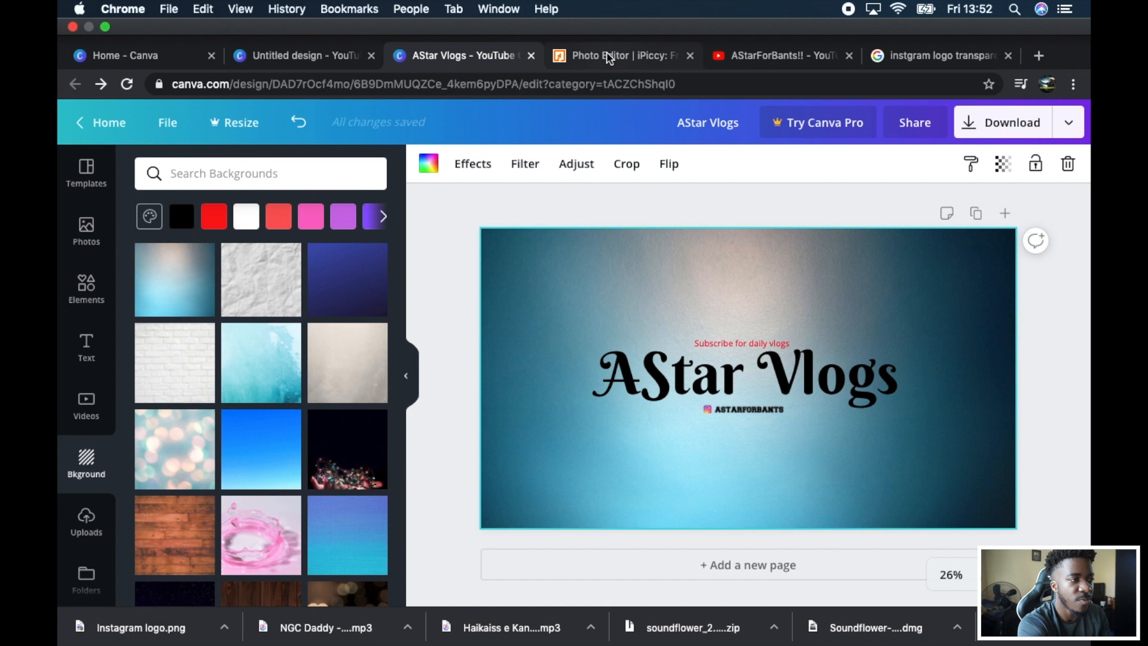
click(607, 57)
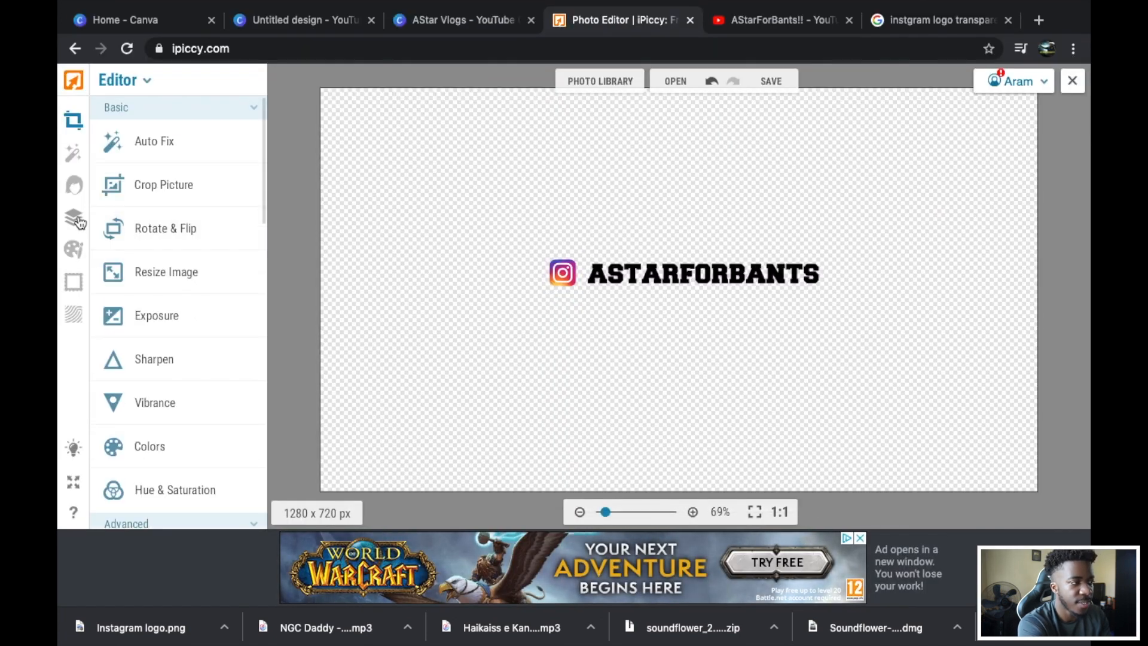
click(73, 218)
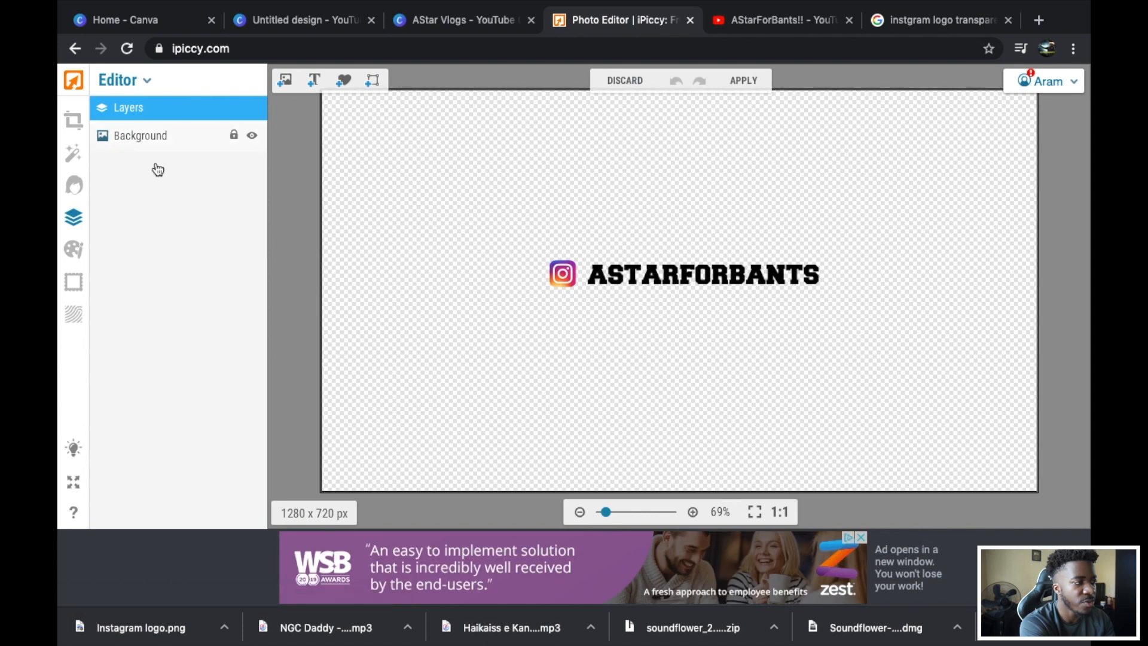
click(292, 85)
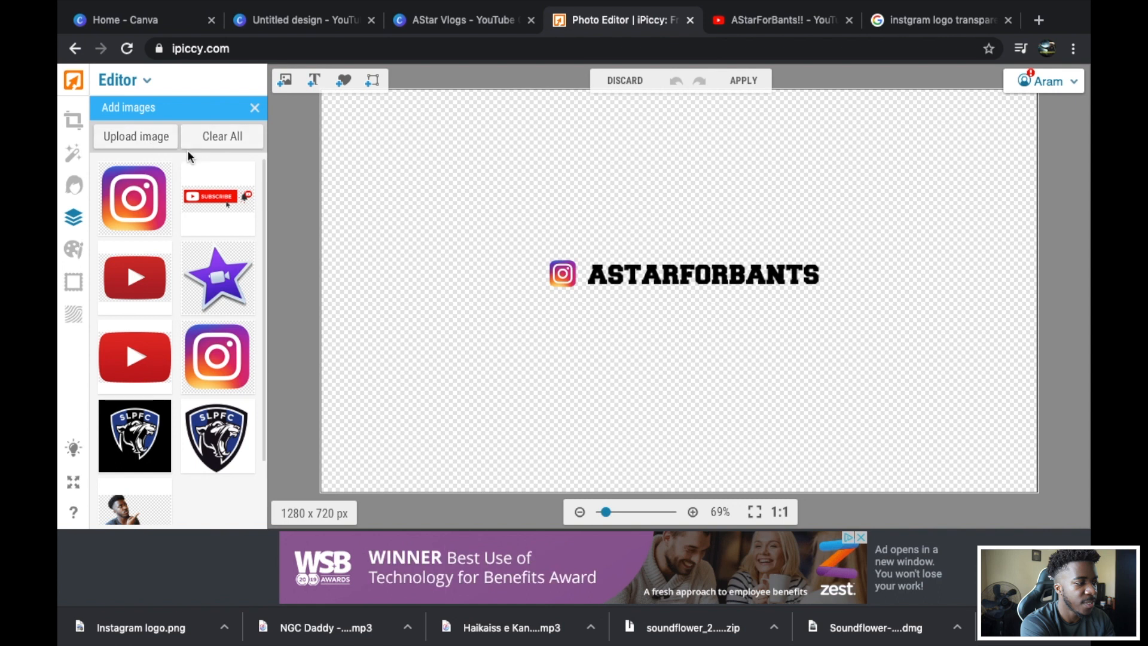
click(620, 79)
Step: Create a new blank image of 1280 x 720 px with a transparent canvas
click(676, 83)
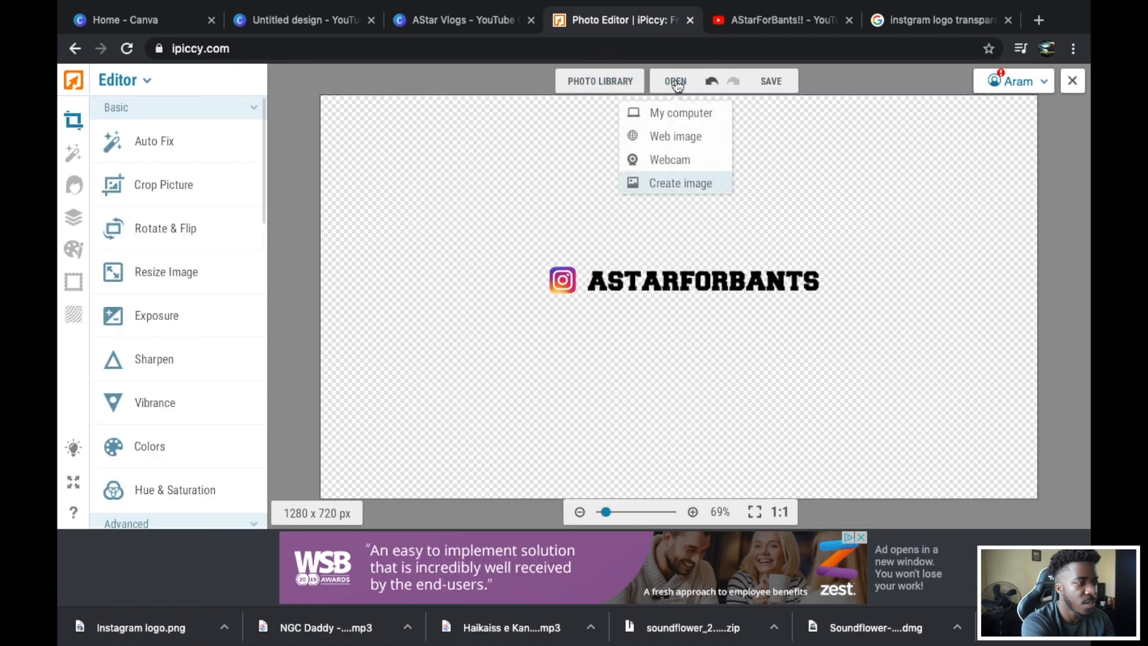
click(671, 184)
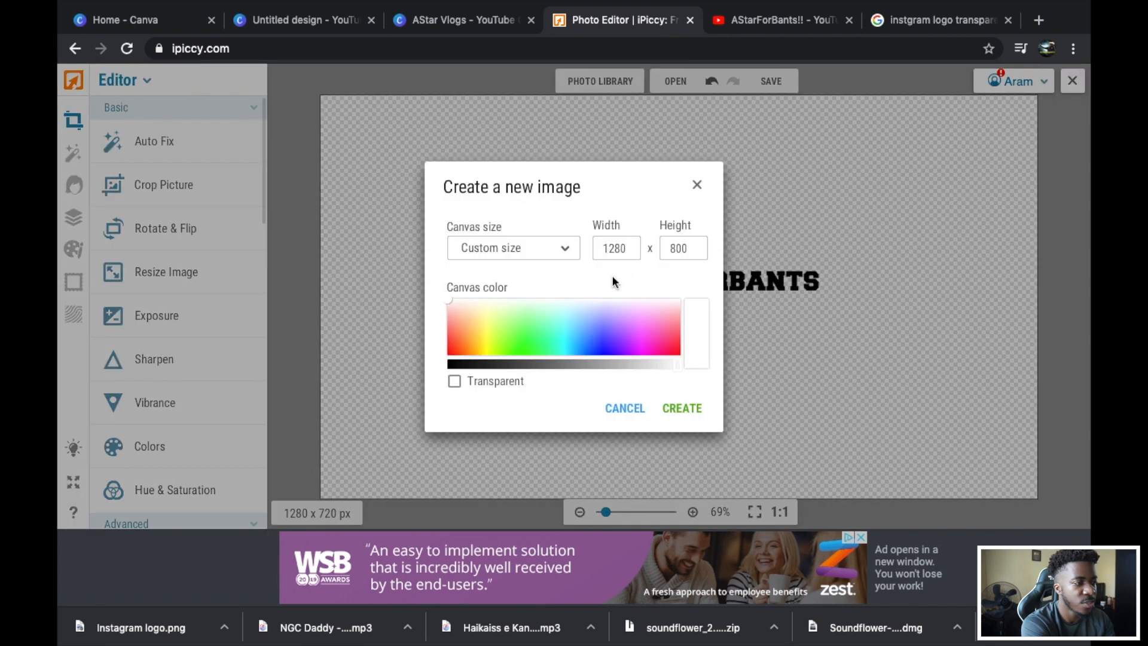
text(720)
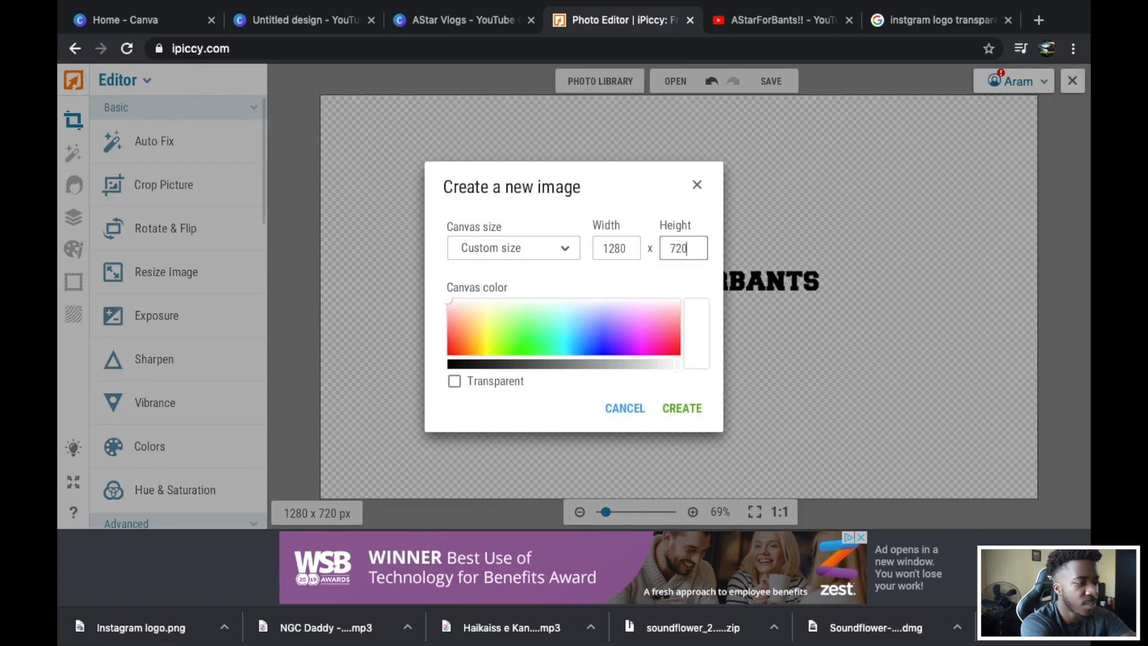
click(454, 382)
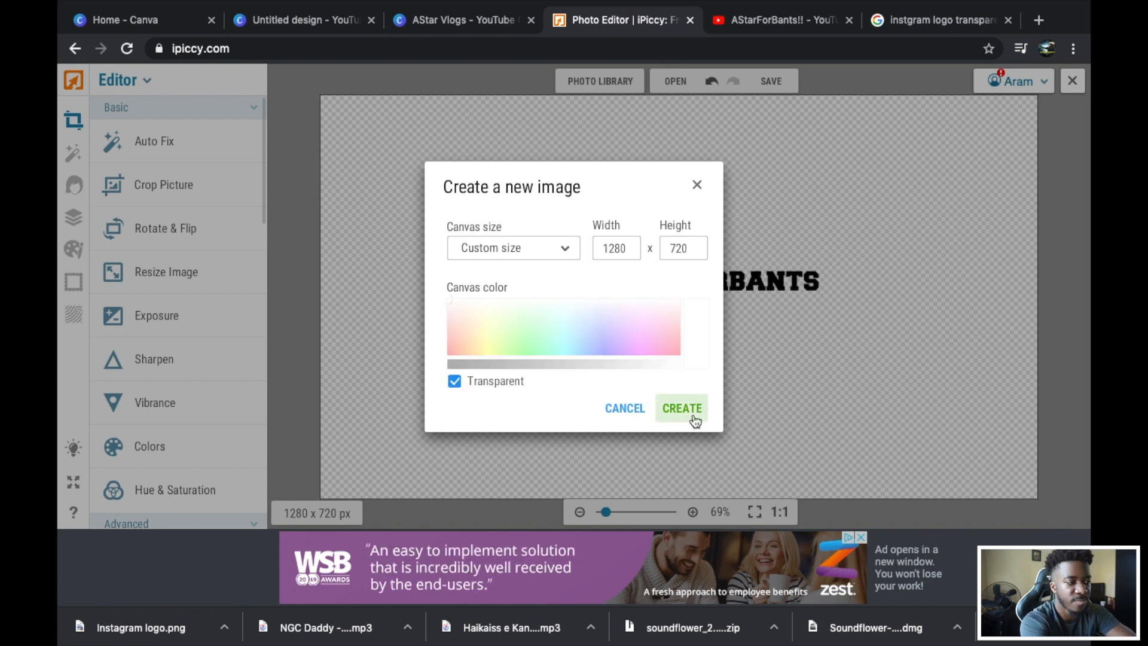
click(671, 409)
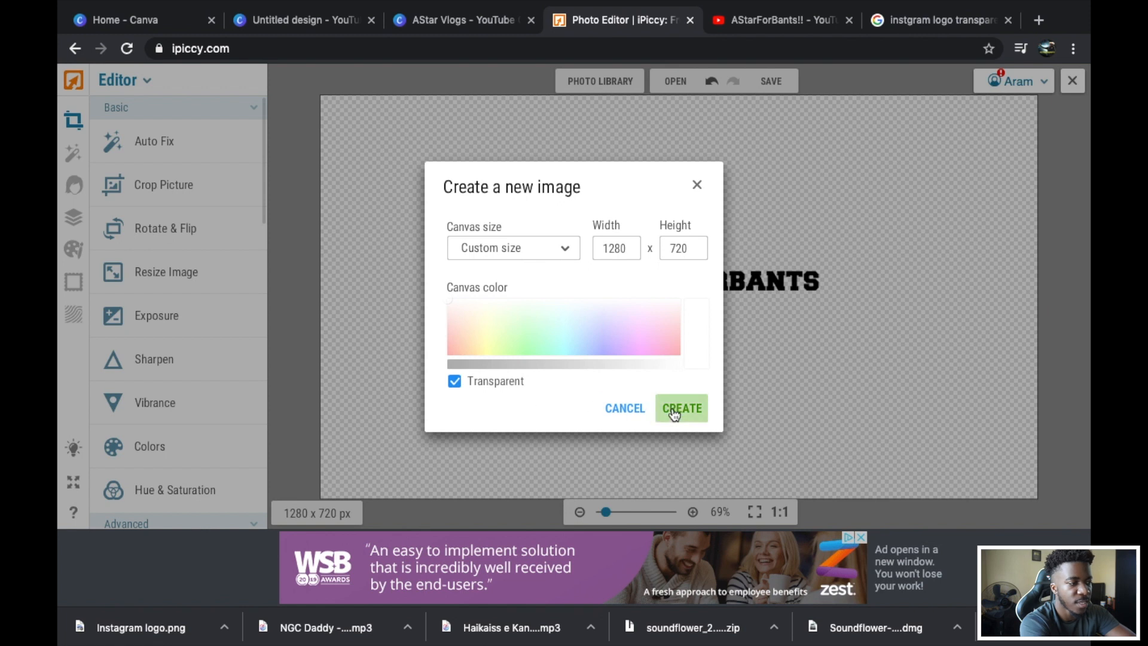
Step: Open the image library for the new canvas's layers and upload the portrait photo from the computer
click(74, 219)
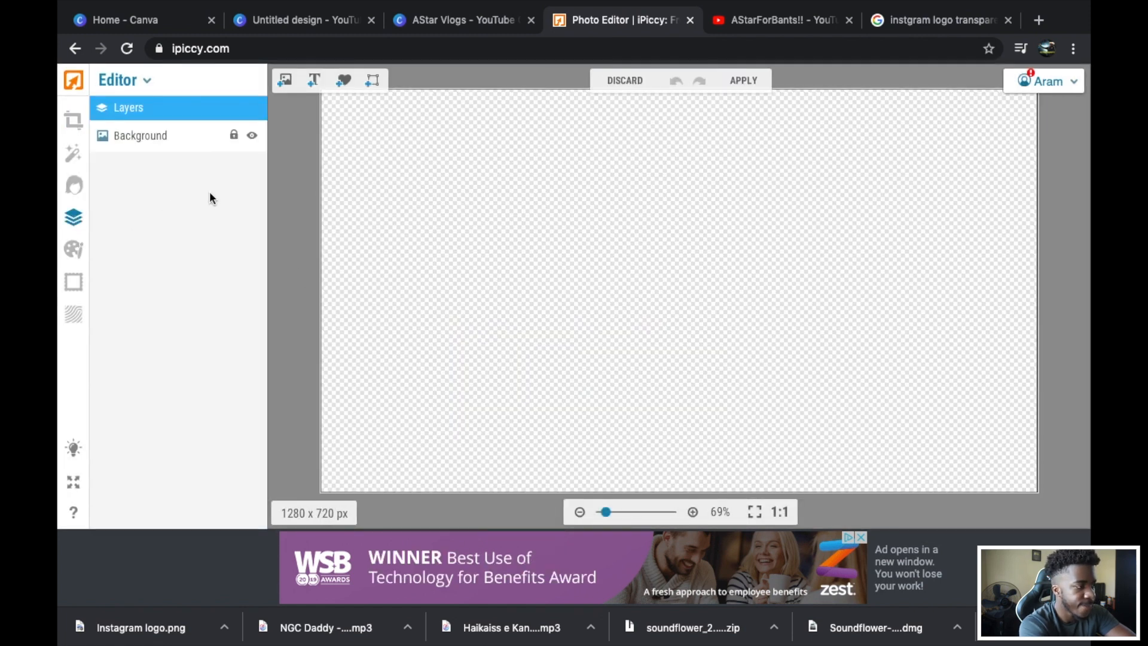
click(286, 80)
scroll(191, 395, down, 3)
scroll(187, 392, up, 4)
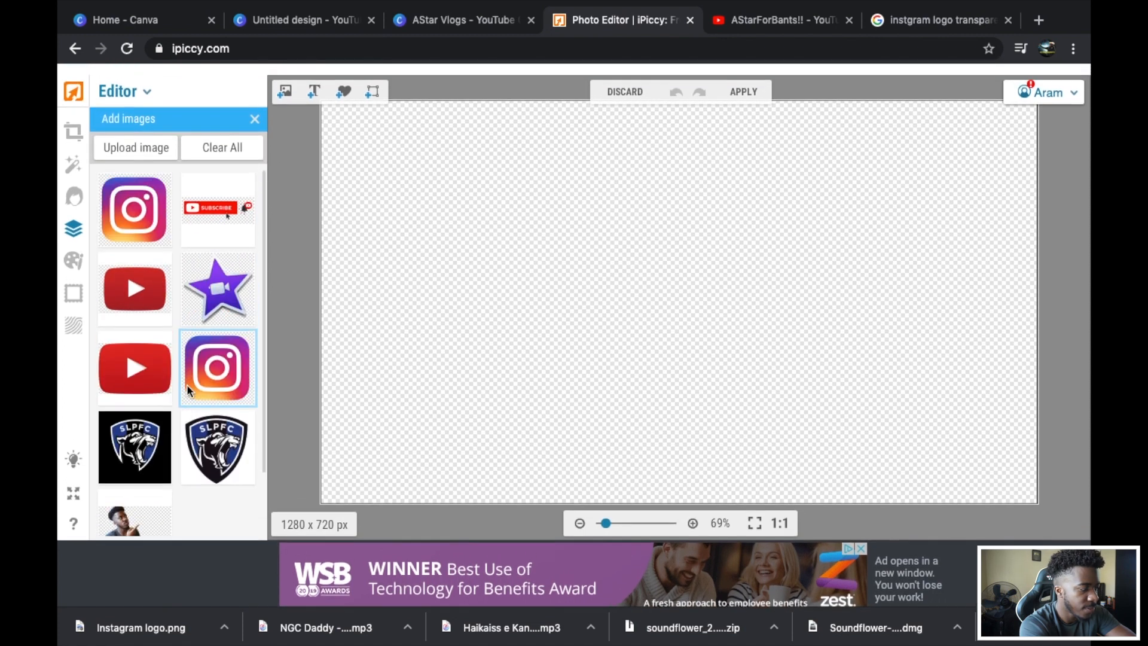
scroll(187, 389, down, 1)
click(148, 144)
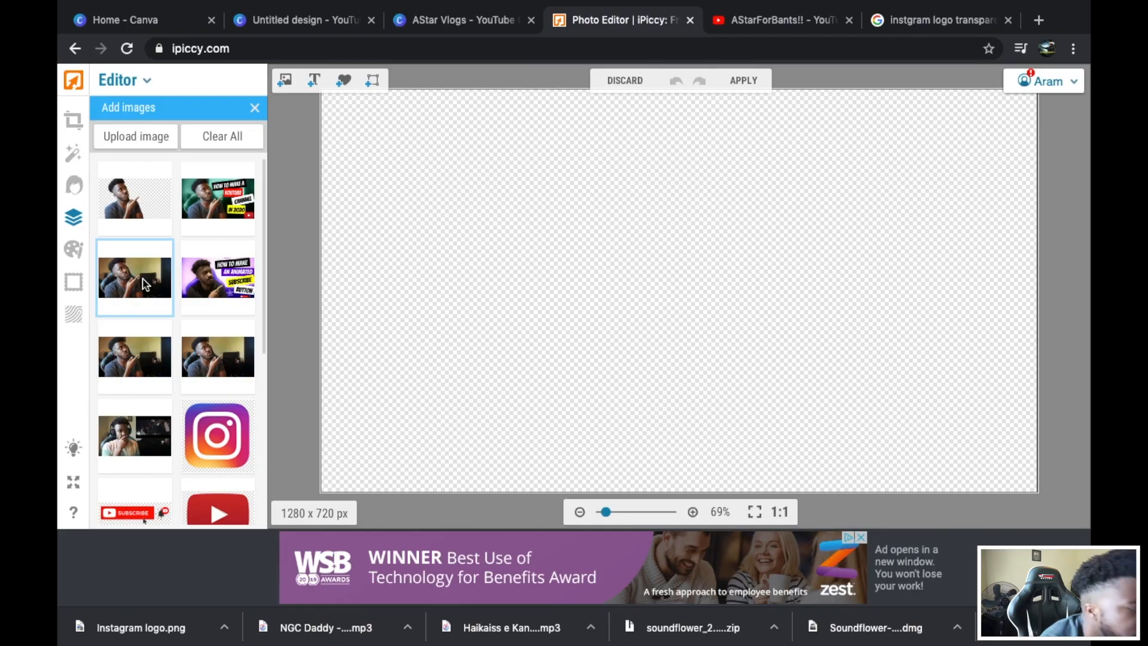
Step: Place the photo of the man pointing upward on the transparent canvas and enlarge it to fill most of the canvas
drag(144, 284, 403, 133)
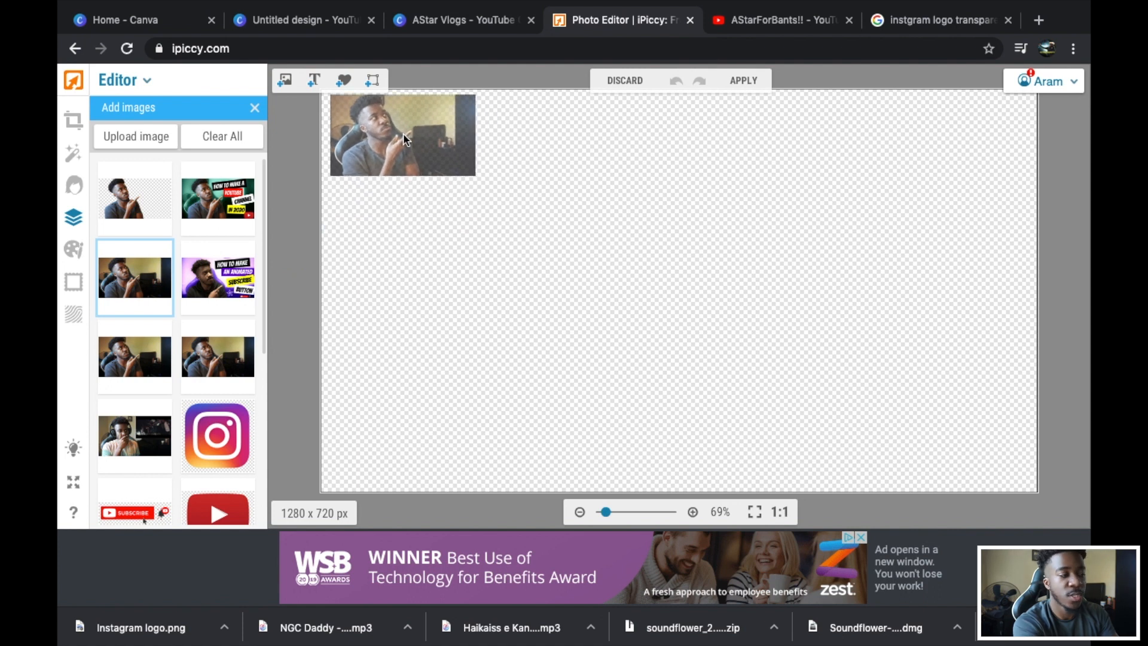
click(437, 150)
drag(469, 171, 1042, 543)
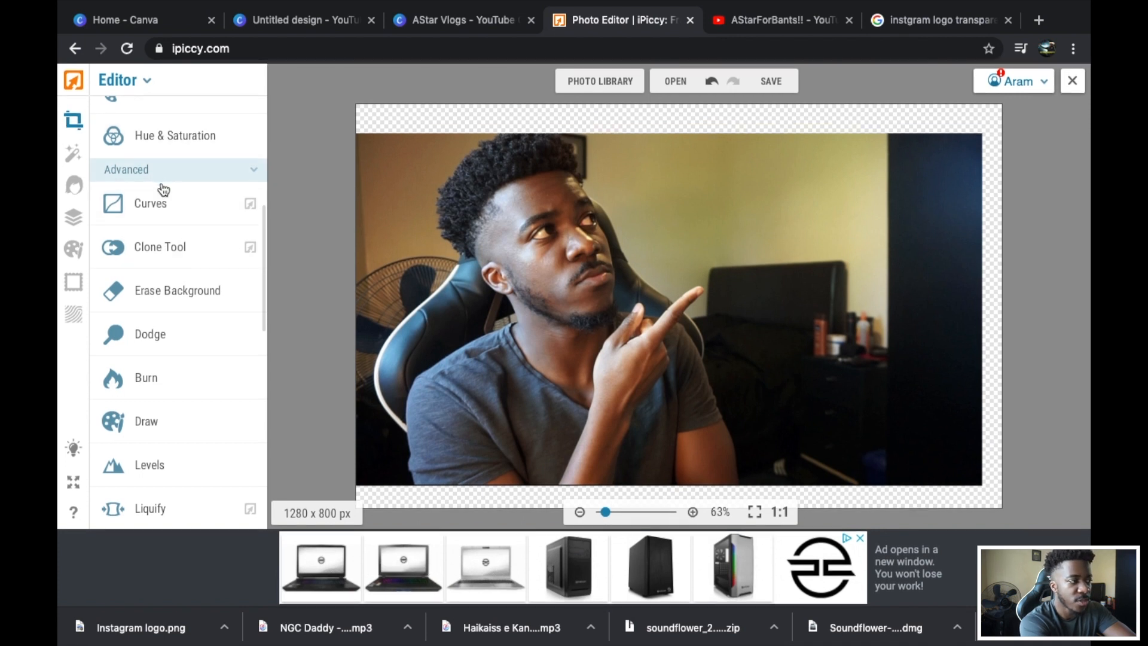
Step: Erase the room background to the right of the man with Erase Background, using brush size 150 and hardness 100
click(173, 290)
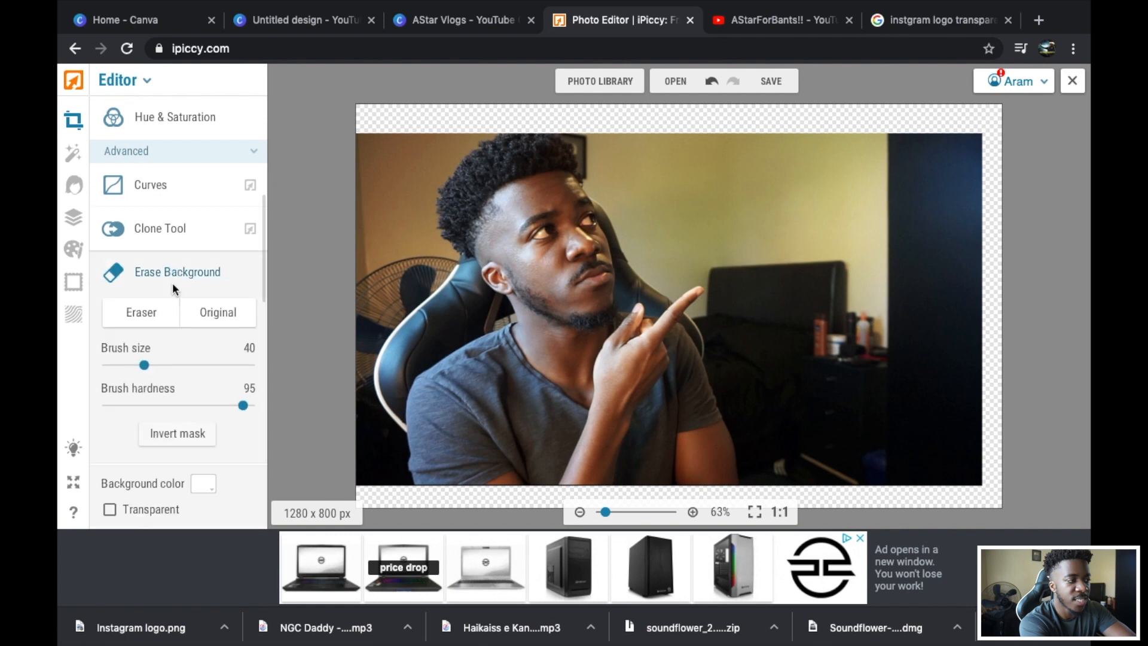
drag(144, 326, 251, 324)
drag(244, 369, 250, 365)
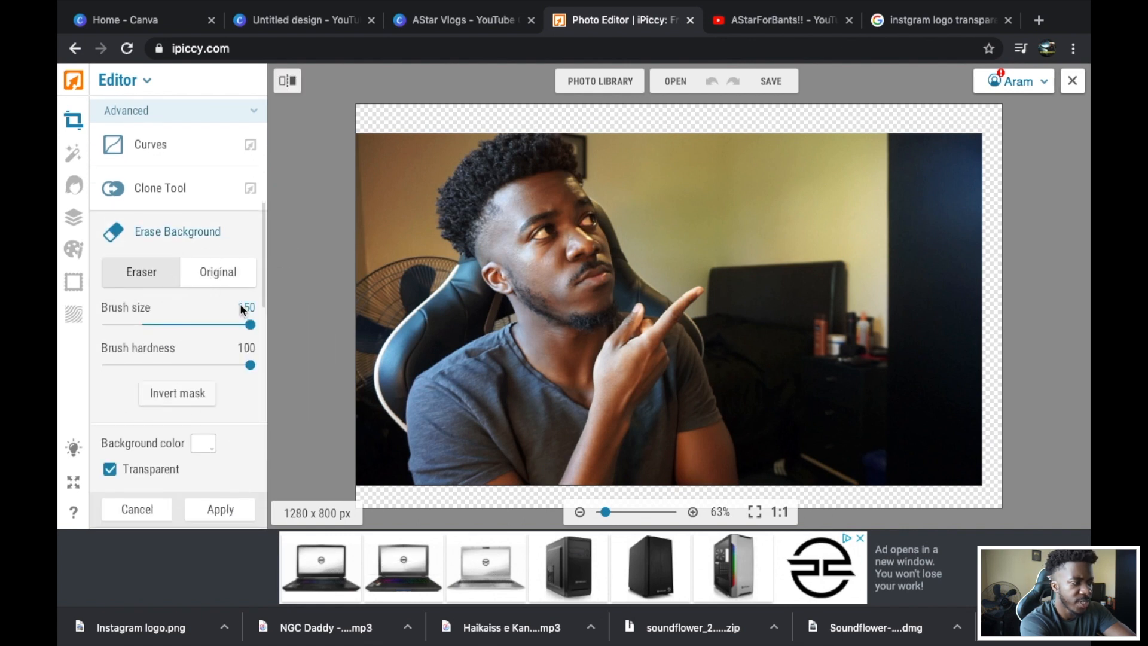
mouse_move(860, 245)
mouse_down()
mouse_move(790, 202)
mouse_move(822, 229)
mouse_move(746, 155)
mouse_move(852, 227)
mouse_move(860, 290)
mouse_move(864, 177)
mouse_move(905, 179)
mouse_move(920, 247)
mouse_move(967, 148)
mouse_move(947, 464)
mouse_move(926, 469)
mouse_move(870, 440)
mouse_move(828, 454)
mouse_move(776, 237)
mouse_move(665, 166)
mouse_up()
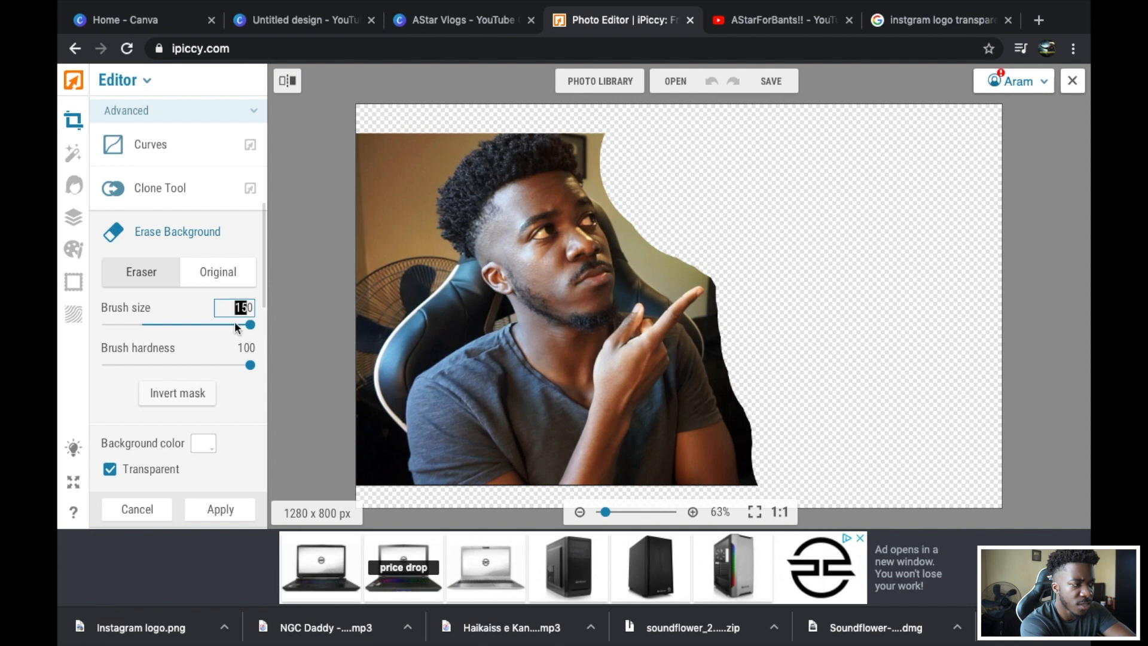
Step: Reduce the eraser brush size to 5 and erase the background closely along the man's pointing finger
drag(250, 327, 136, 324)
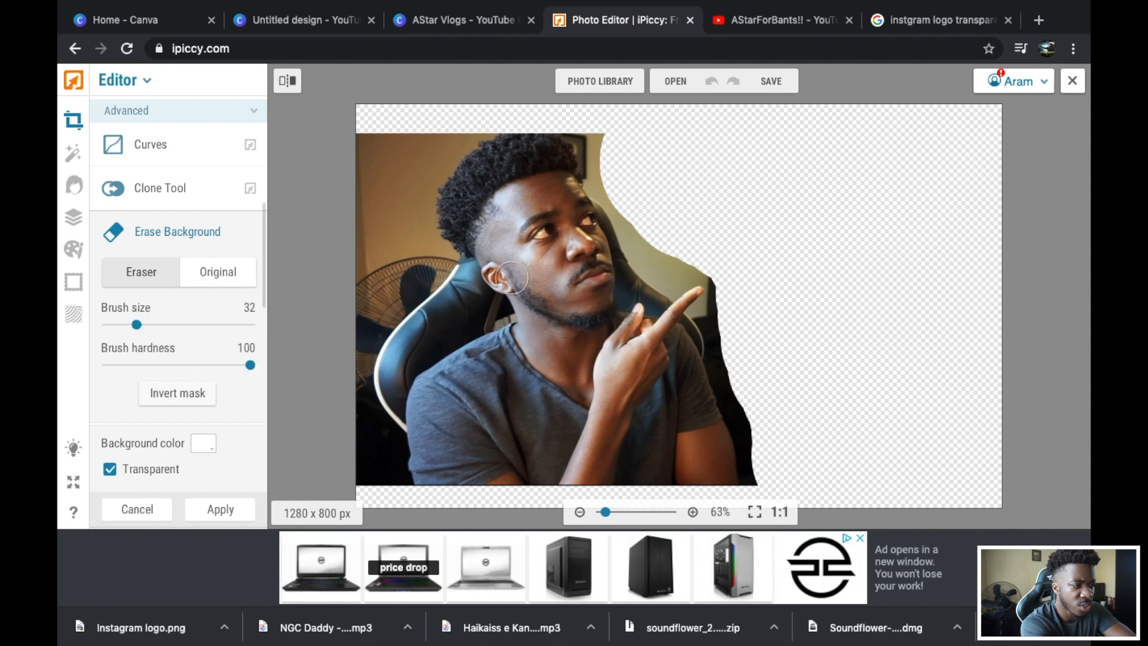
drag(605, 512, 637, 512)
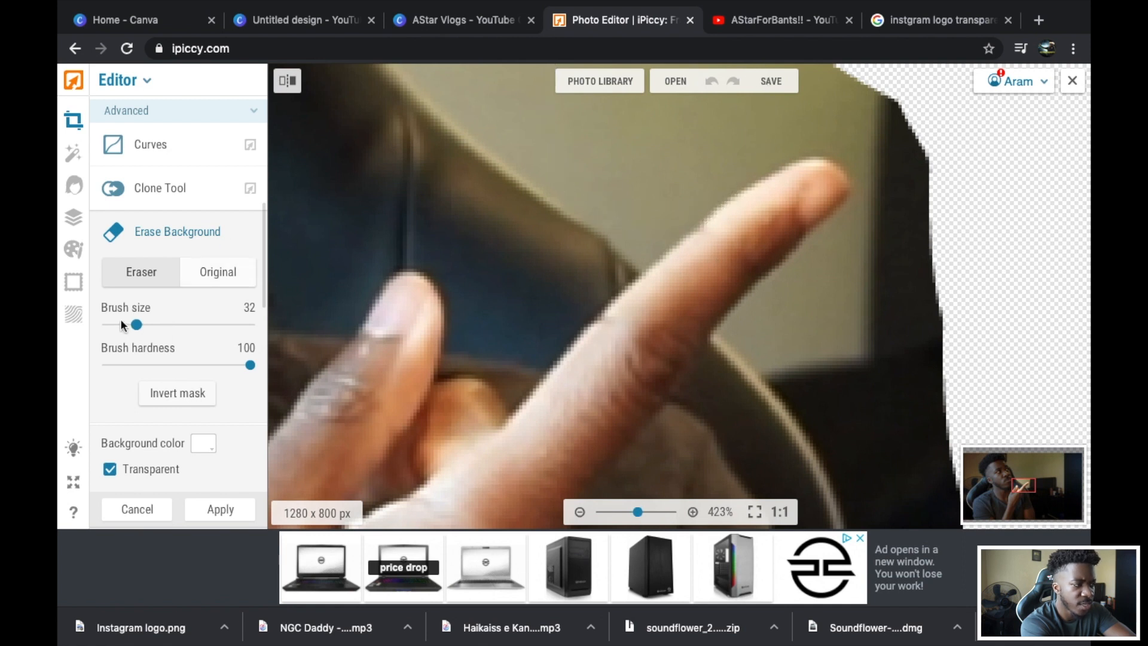
drag(135, 326, 110, 325)
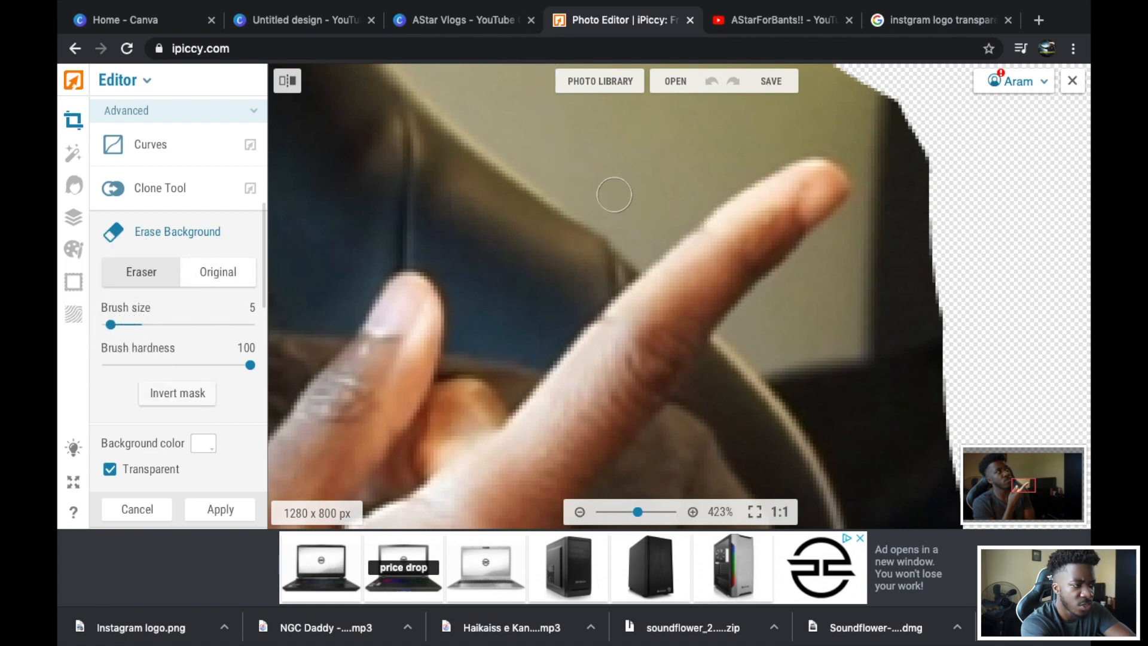
mouse_move(796, 142)
mouse_down()
mouse_move(693, 198)
mouse_move(589, 299)
mouse_up()
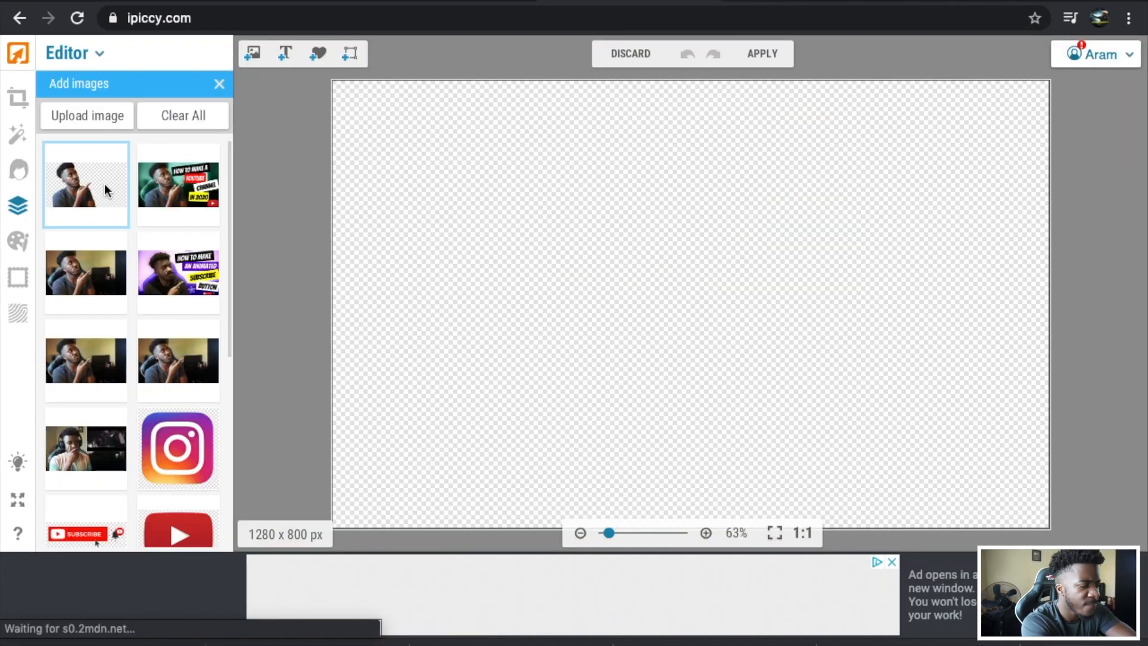
Step: Place the cut-out portrait on the blank transparent canvas, enlarge it to nearly fill the canvas, and position it within the edges
drag(105, 184, 496, 194)
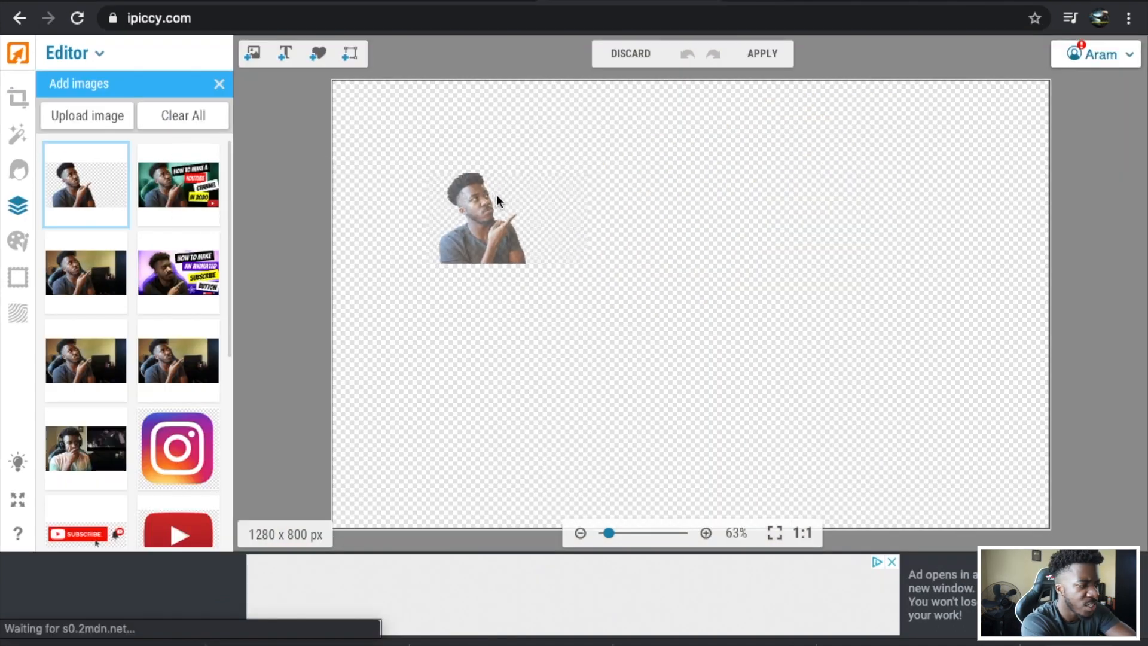
drag(562, 220, 1129, 538)
mouse_move(821, 411)
mouse_down()
mouse_move(778, 344)
mouse_move(833, 372)
mouse_move(822, 388)
mouse_up()
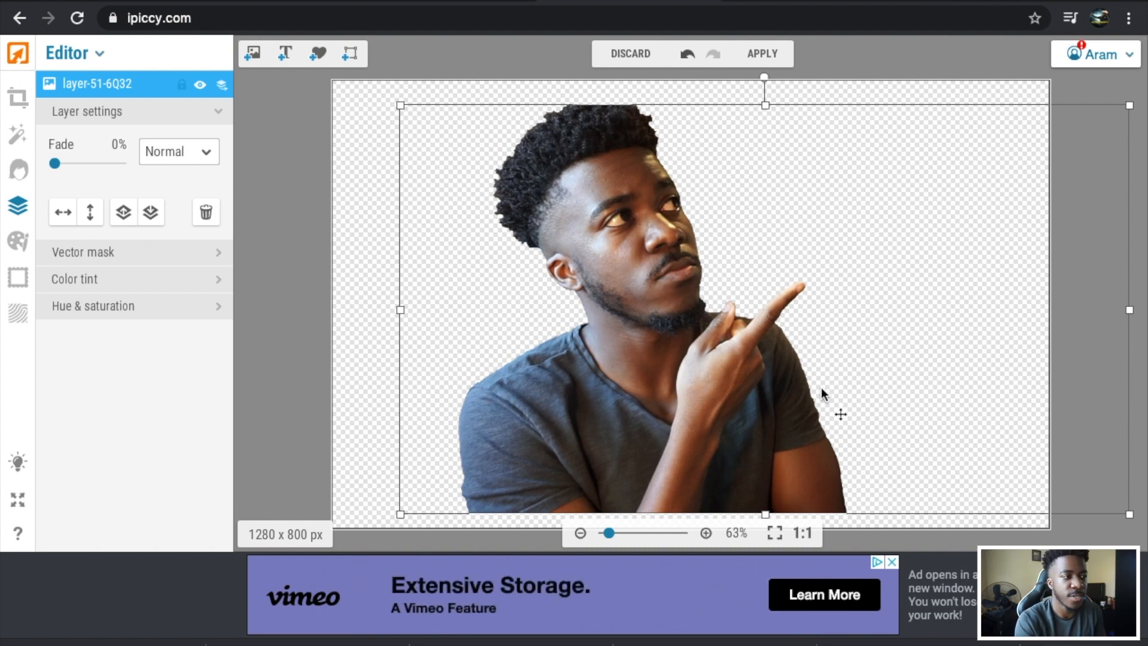
drag(772, 329, 698, 318)
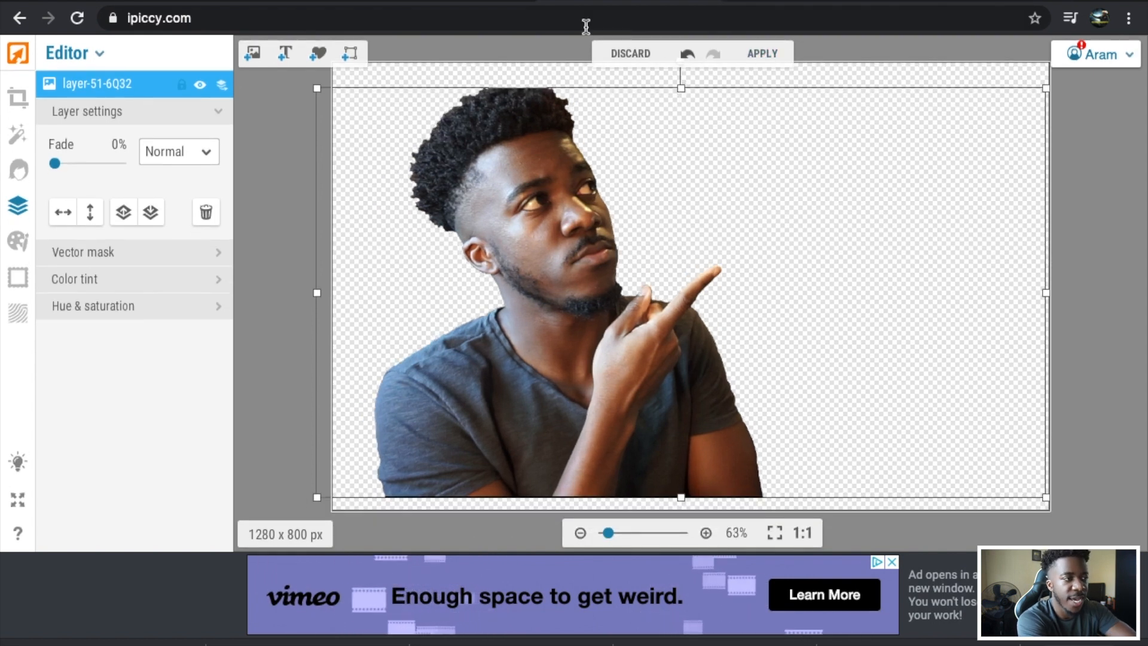
Step: Switch to the AStar Vlogs banner in Canva and upload the cut-out portrait Screenshot 2020-05-06 at 18.png
click(446, 1)
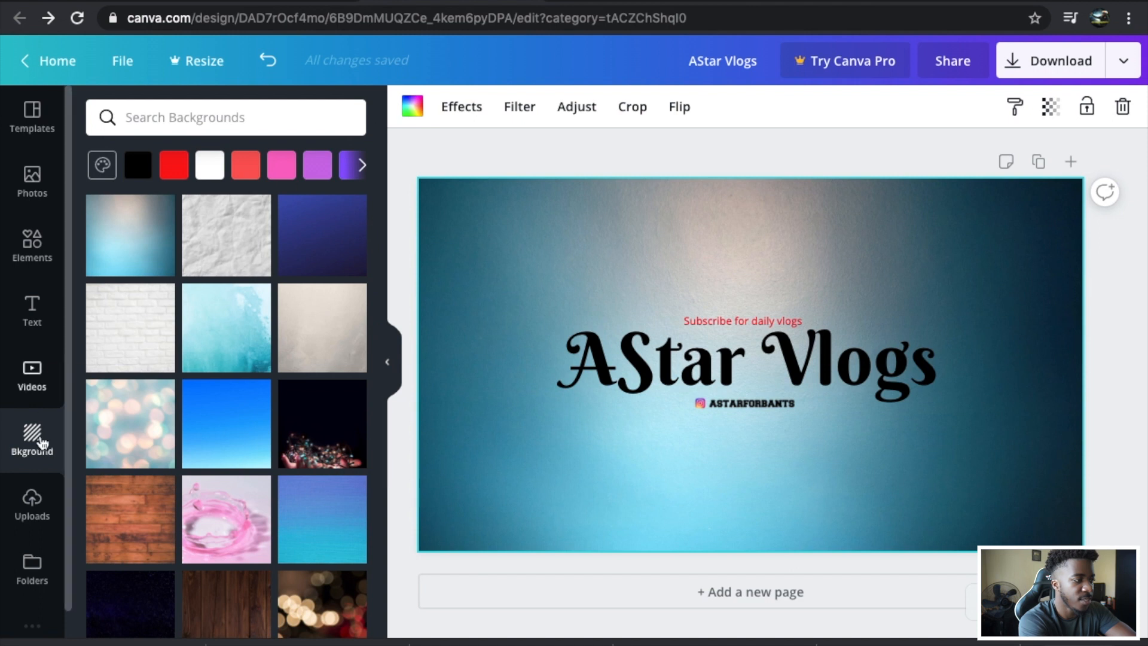
click(33, 502)
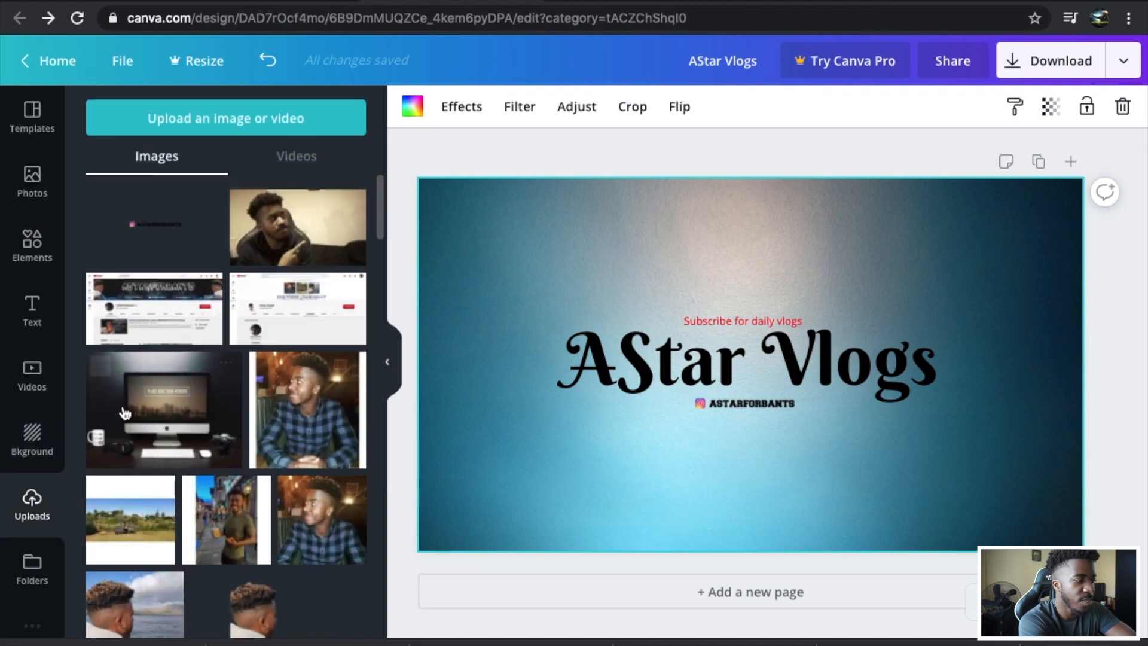
click(251, 118)
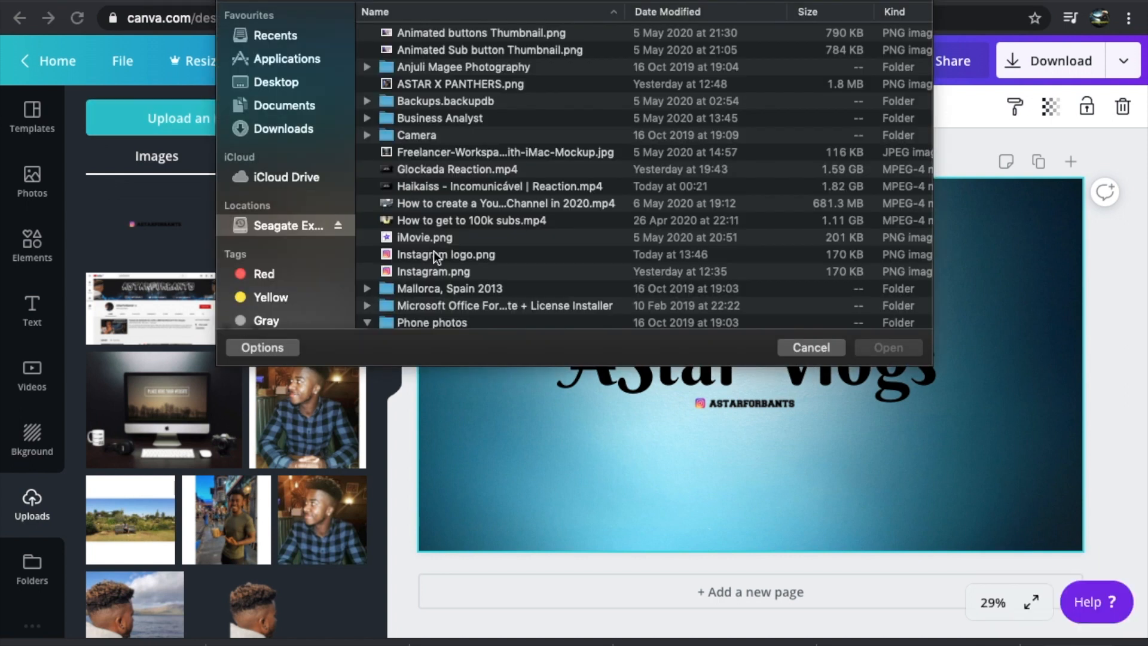
scroll(442, 253, down, 6)
click(426, 234)
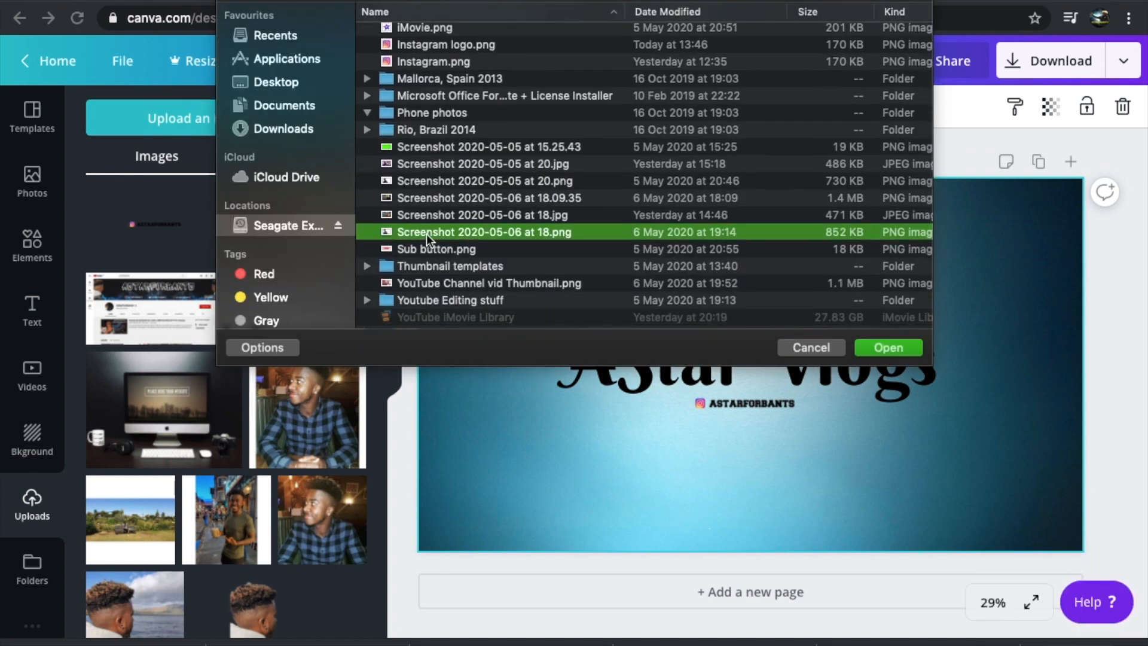
click(426, 235)
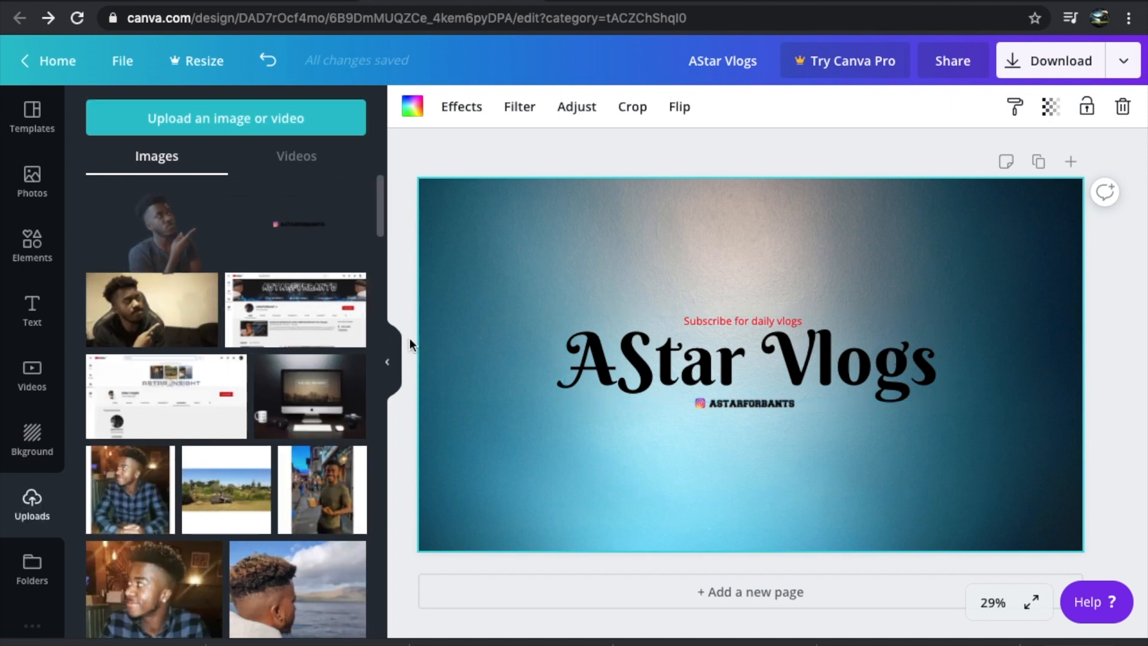
Step: Add the cut-out portrait to the banner and shrink it to about the height of the AStar Vlogs title
drag(436, 248, 705, 487)
drag(800, 494, 628, 391)
click(875, 378)
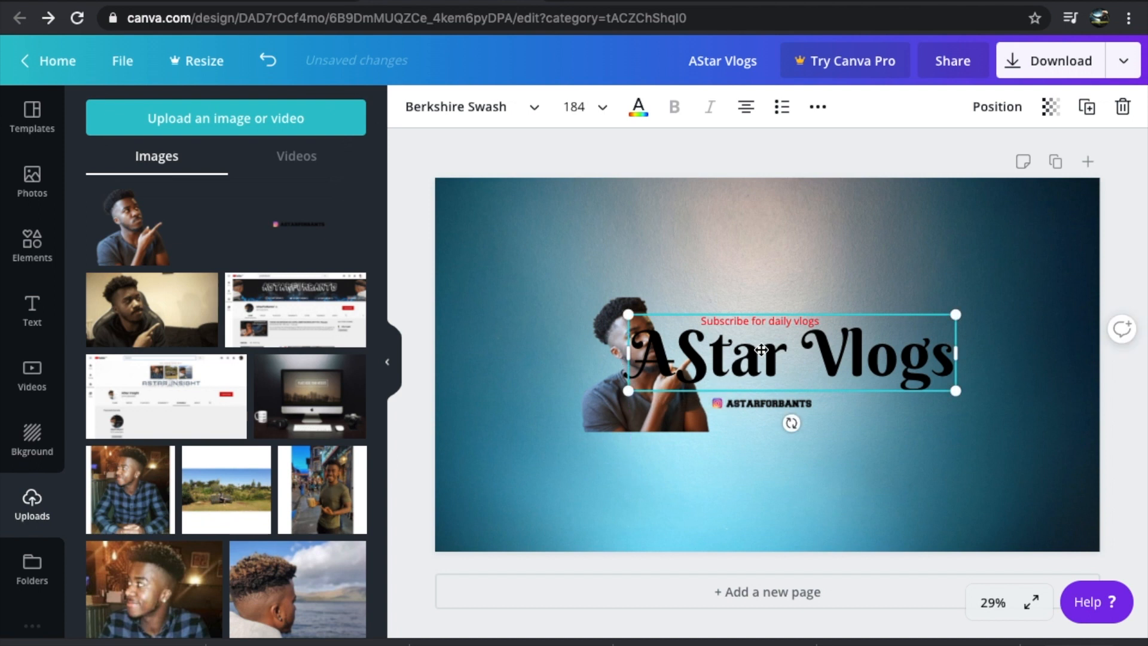
drag(761, 350, 771, 350)
click(600, 342)
drag(563, 431, 643, 386)
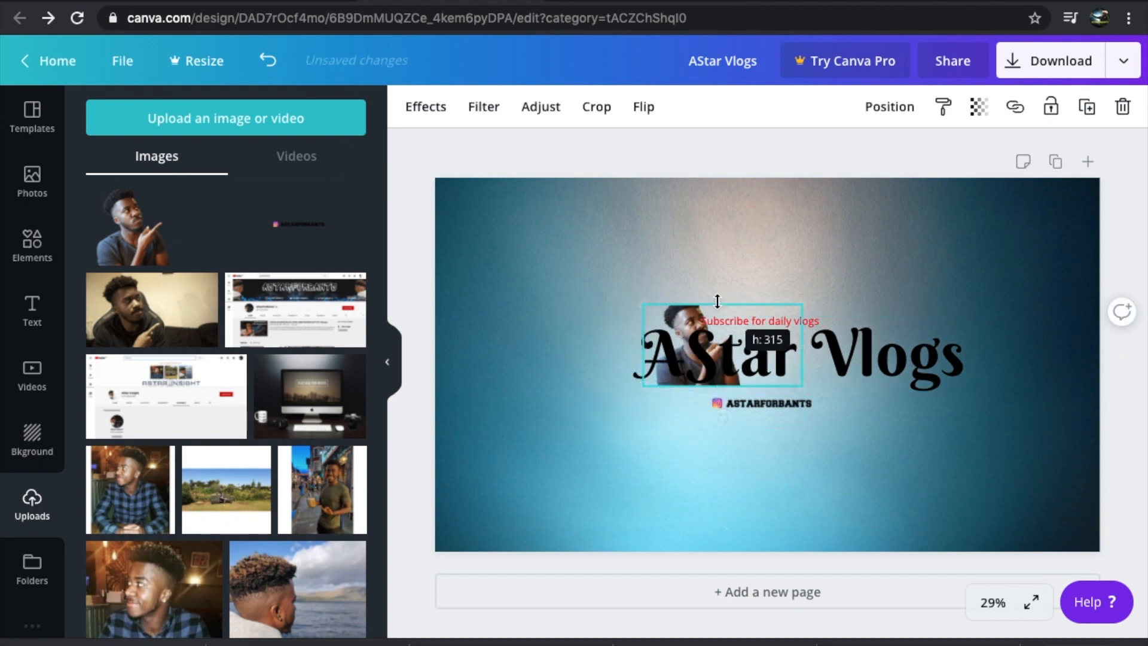
drag(802, 297, 781, 306)
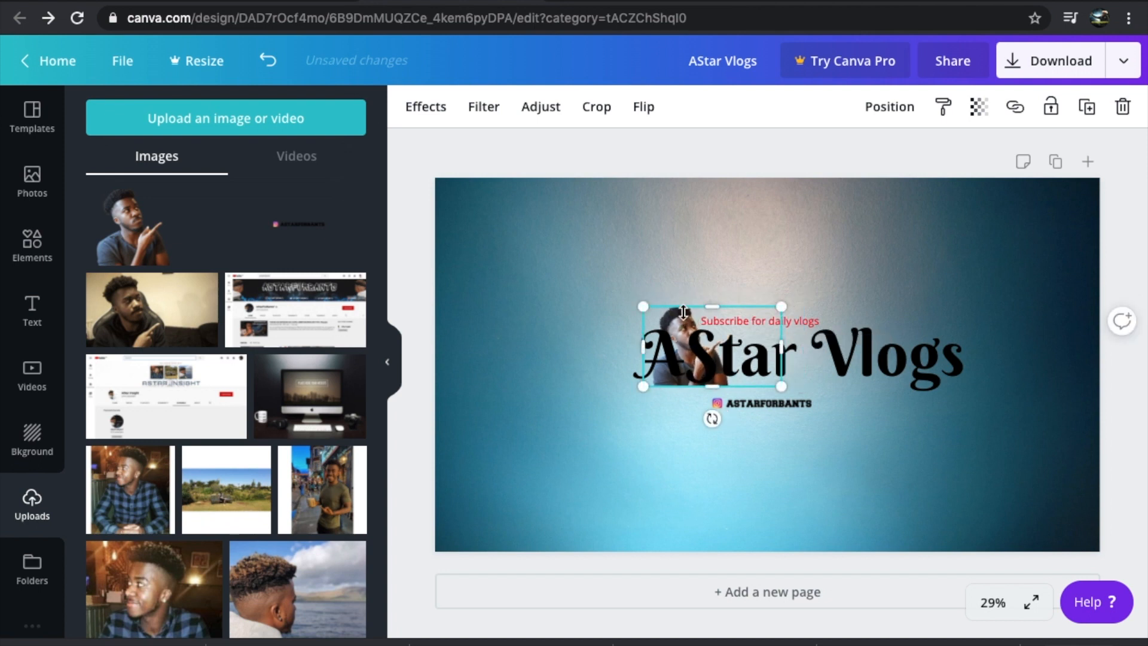
Step: Move the portrait to the left of the AStar Vlogs title and adjust the title's position beside it
drag(844, 348, 917, 344)
drag(678, 353, 606, 367)
drag(829, 354, 768, 357)
click(872, 224)
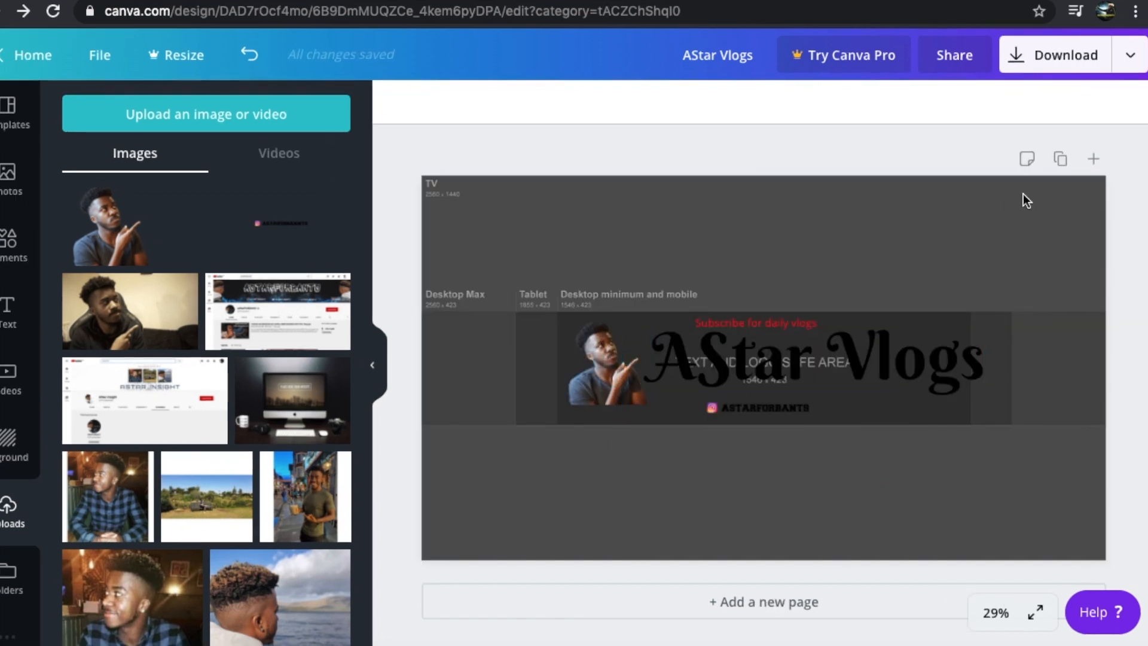
Step: Set the transparency of the channel art safe-area template in the background to 50
right_click(969, 216)
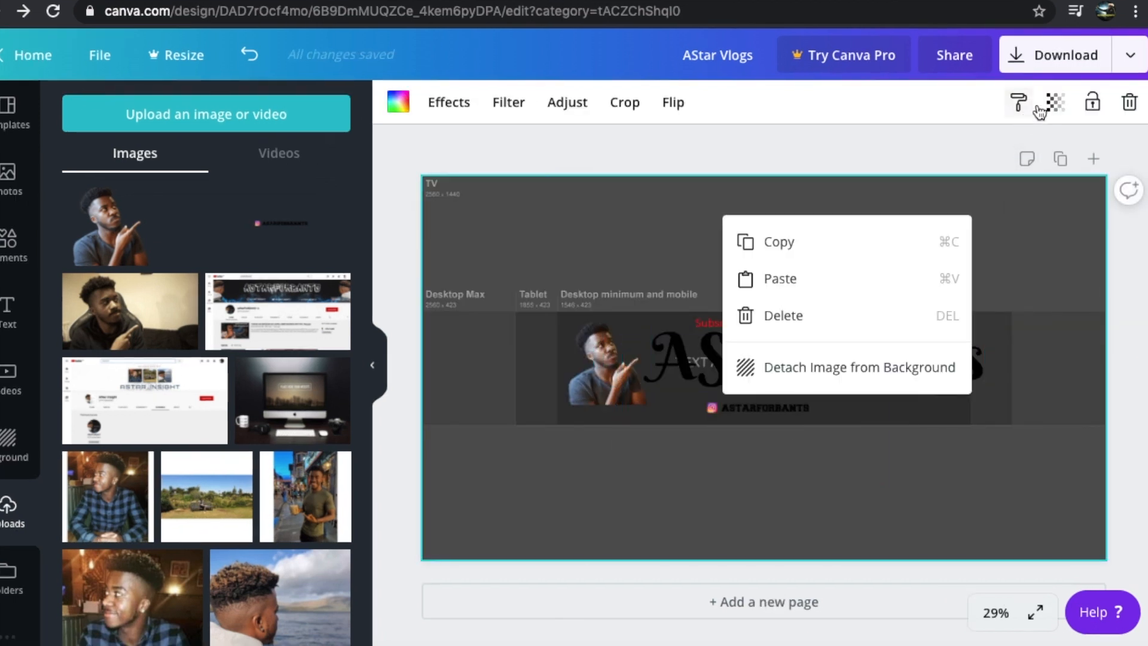
click(1054, 108)
drag(1002, 156, 944, 158)
Step: Enlarge the portrait to about 702 x 407 and fit it into the left end of the text and logo safe area
click(593, 378)
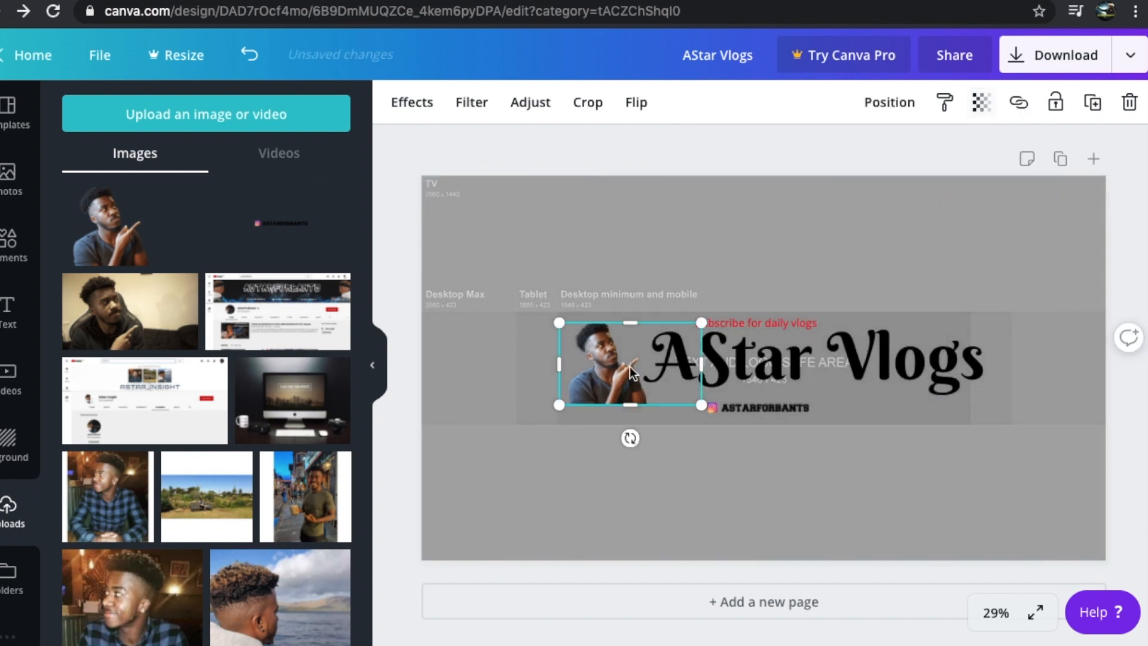
drag(708, 311, 750, 294)
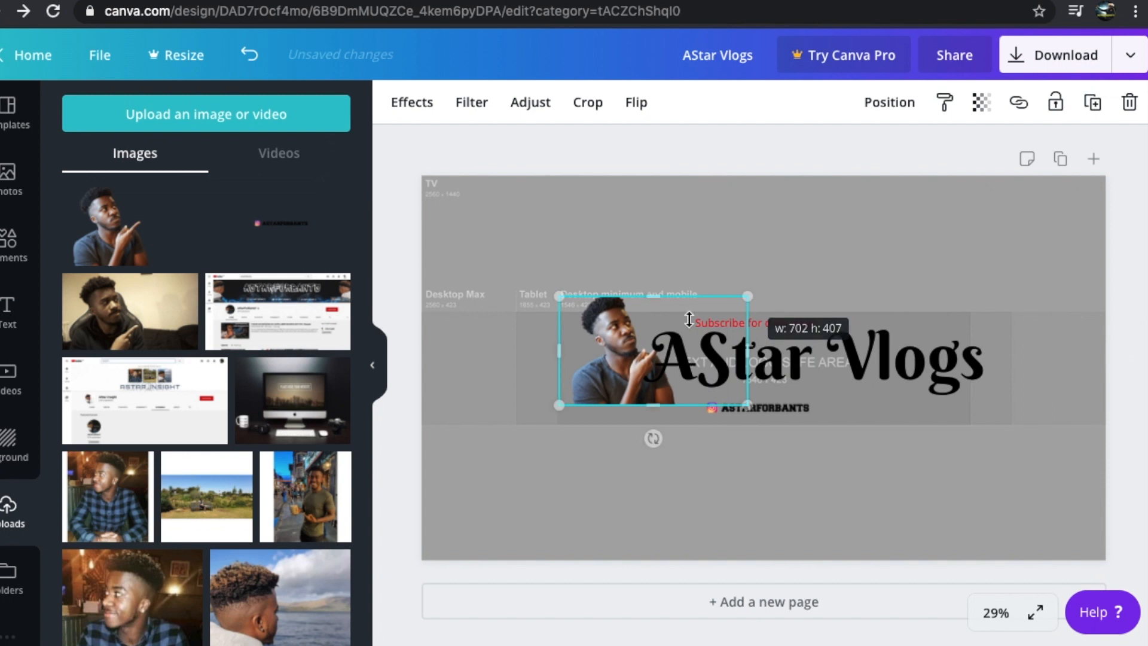
drag(595, 364, 595, 367)
Step: Shrink the AStar Vlogs title to font size 173 and move it up slightly inside the safe area
click(865, 365)
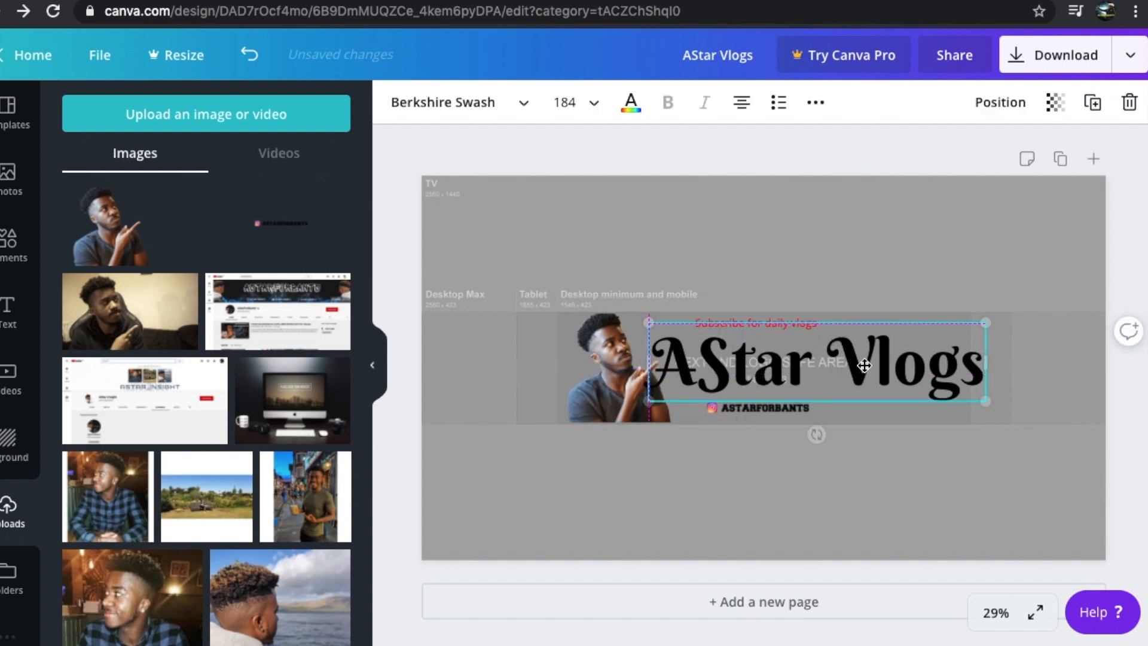
drag(865, 365, 860, 366)
mouse_move(986, 322)
mouse_down()
mouse_move(963, 332)
mouse_move(972, 325)
mouse_up()
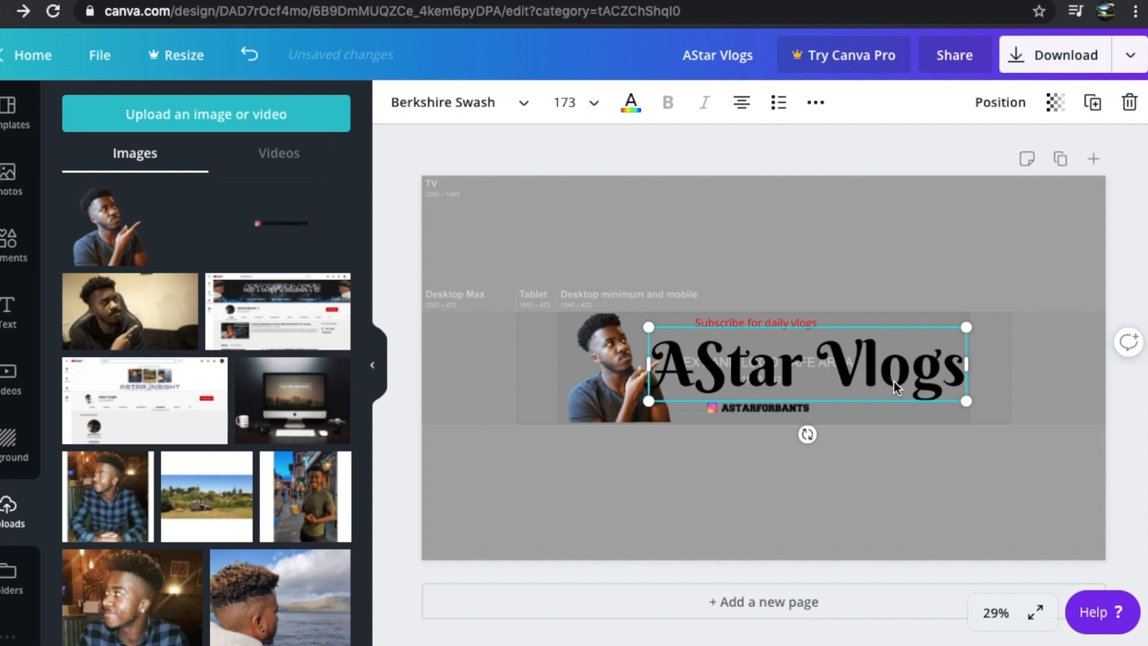
drag(897, 383, 896, 375)
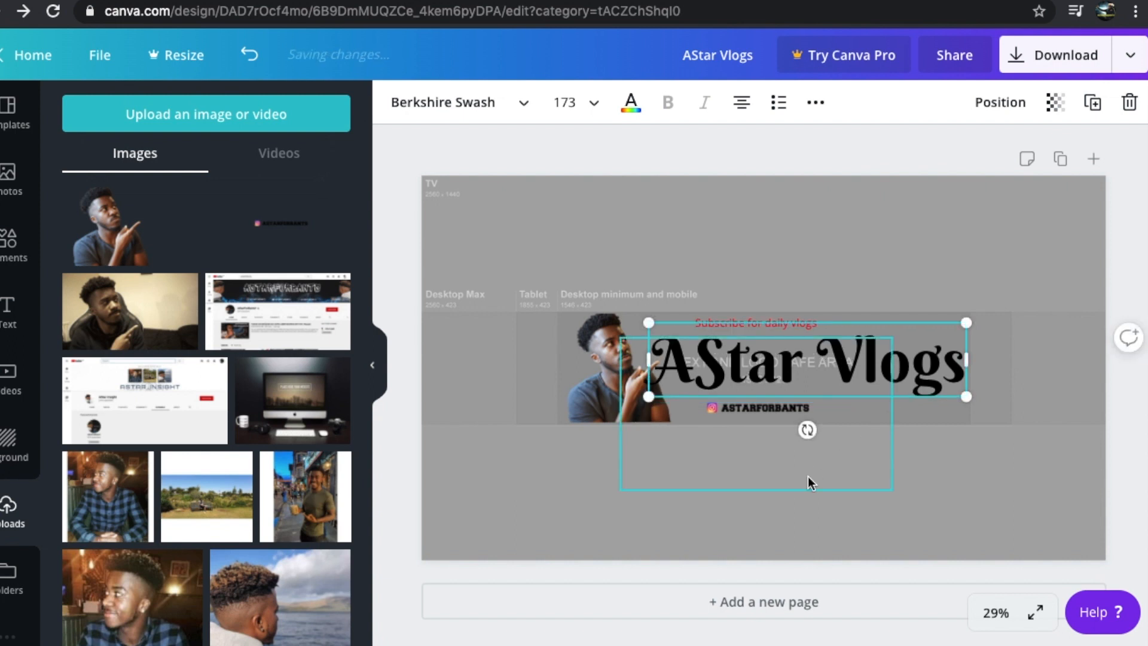
click(995, 461)
Step: Shift the Instagram handle and the Subscribe for daily vlogs line right, centring them on a slightly smaller AStar Vlogs title
click(795, 410)
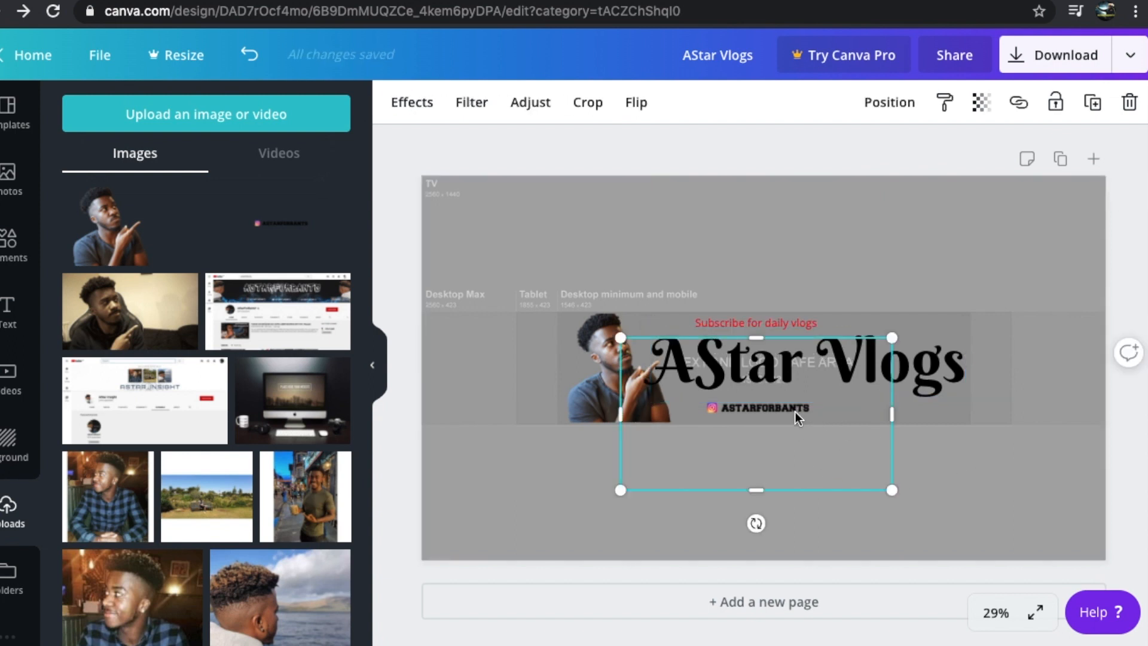
drag(789, 419, 827, 419)
click(821, 368)
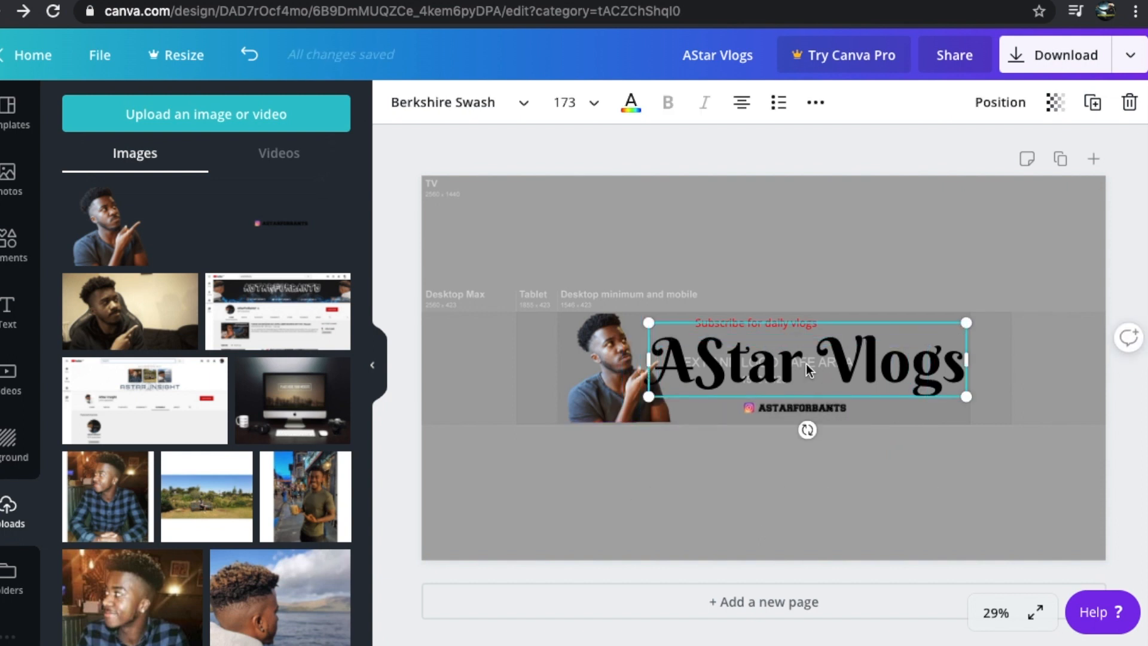
drag(649, 321, 758, 320)
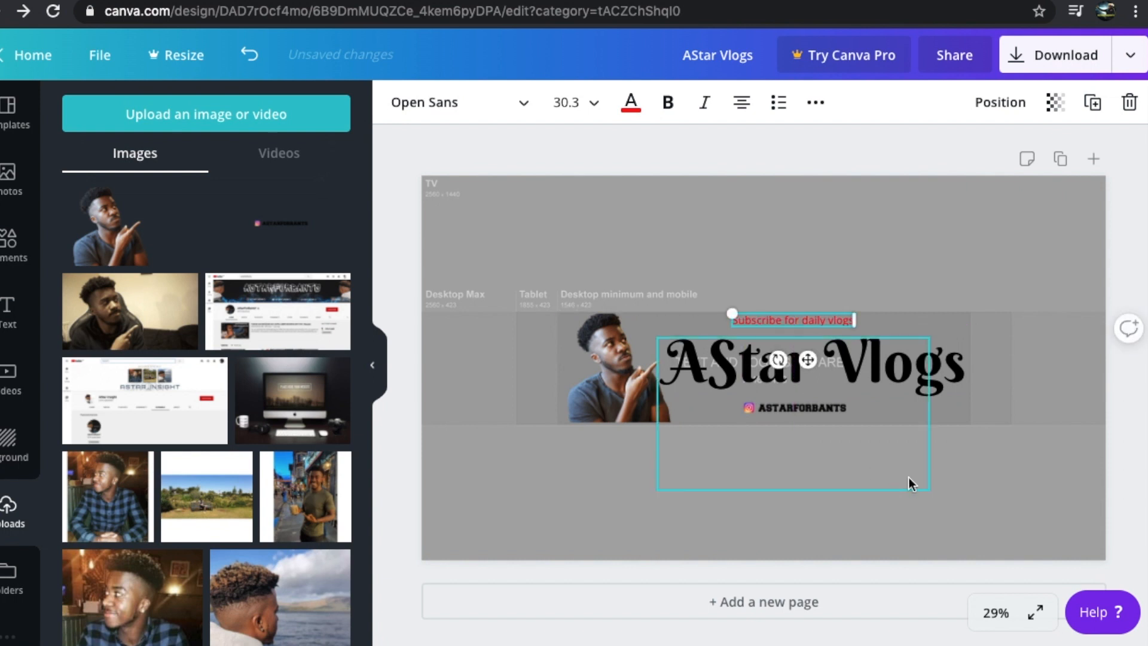
Step: Fade out the safe-area template and replace it with the blue gradient background
click(1017, 477)
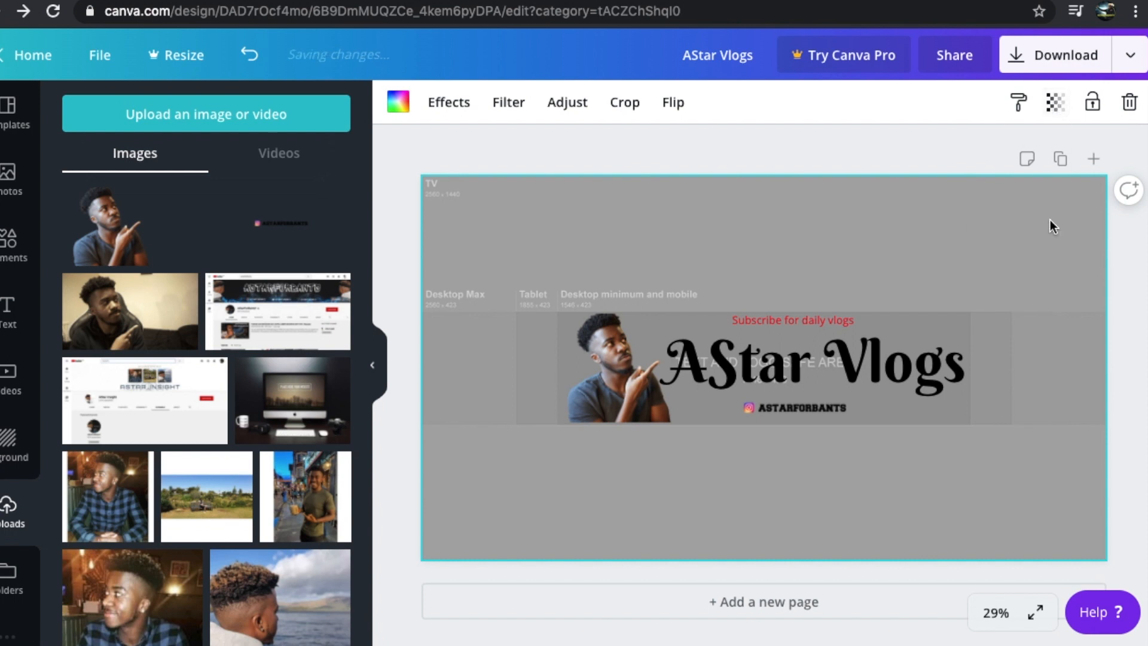
click(1055, 103)
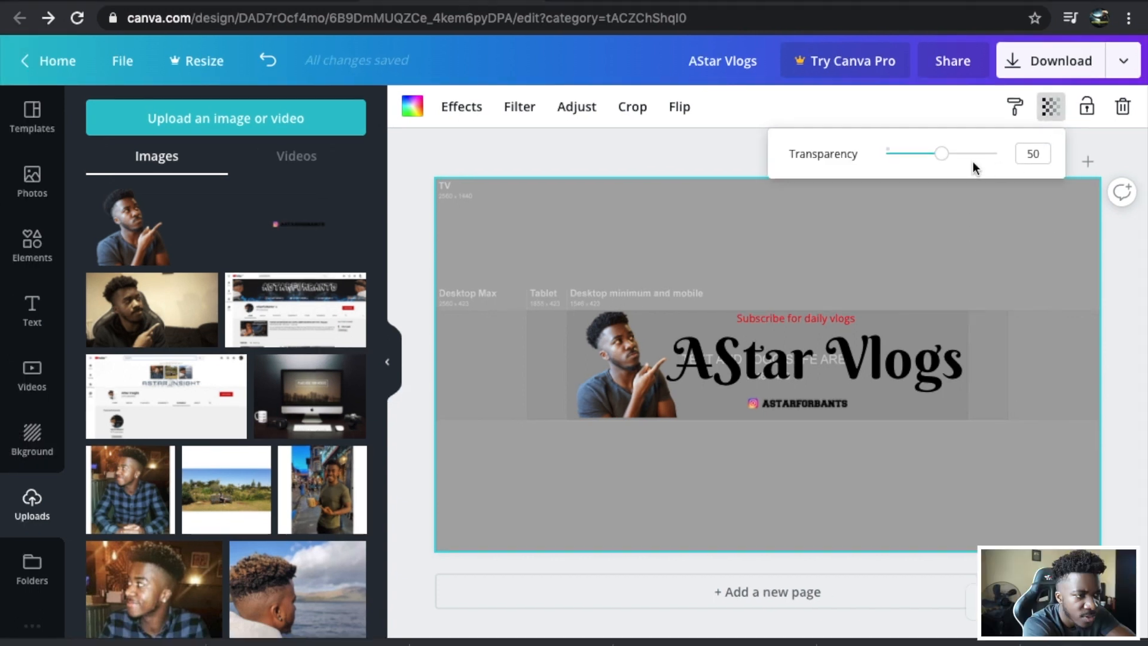
drag(944, 156, 863, 149)
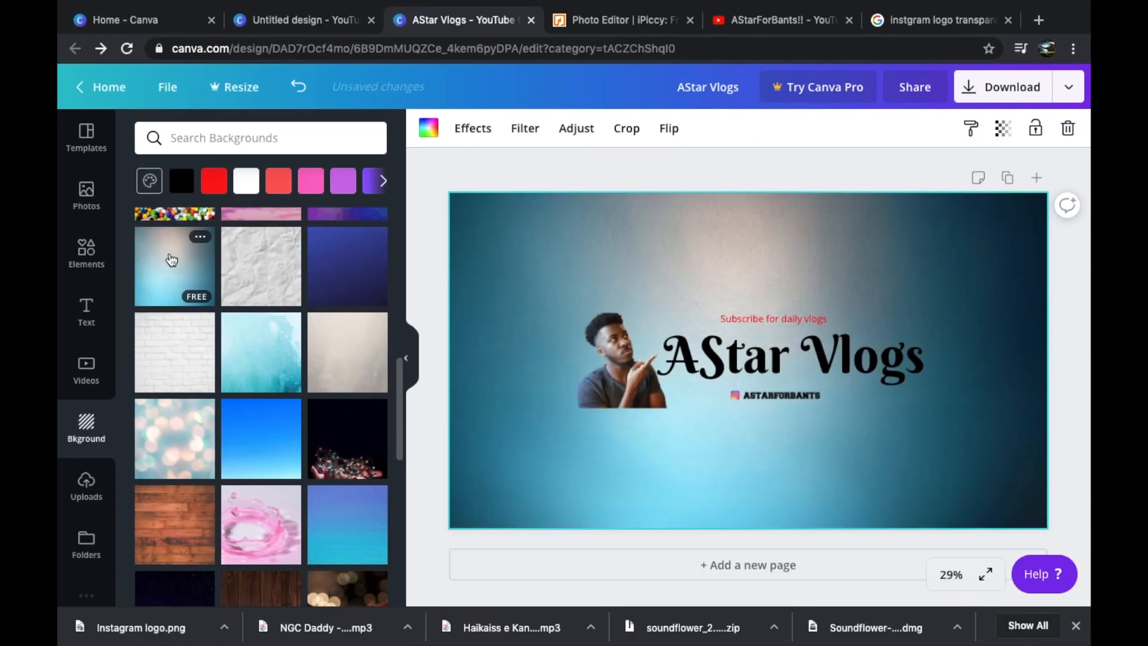
Step: Download the finished banner as a PNG and dismiss the Canva Pro offer
click(962, 90)
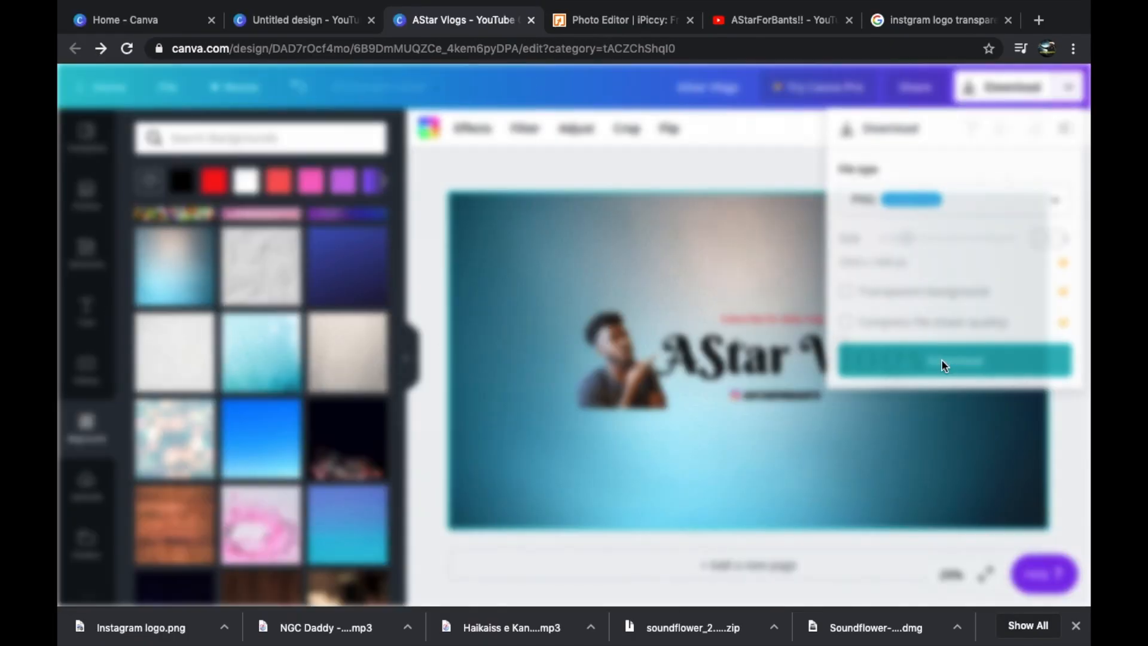
click(941, 361)
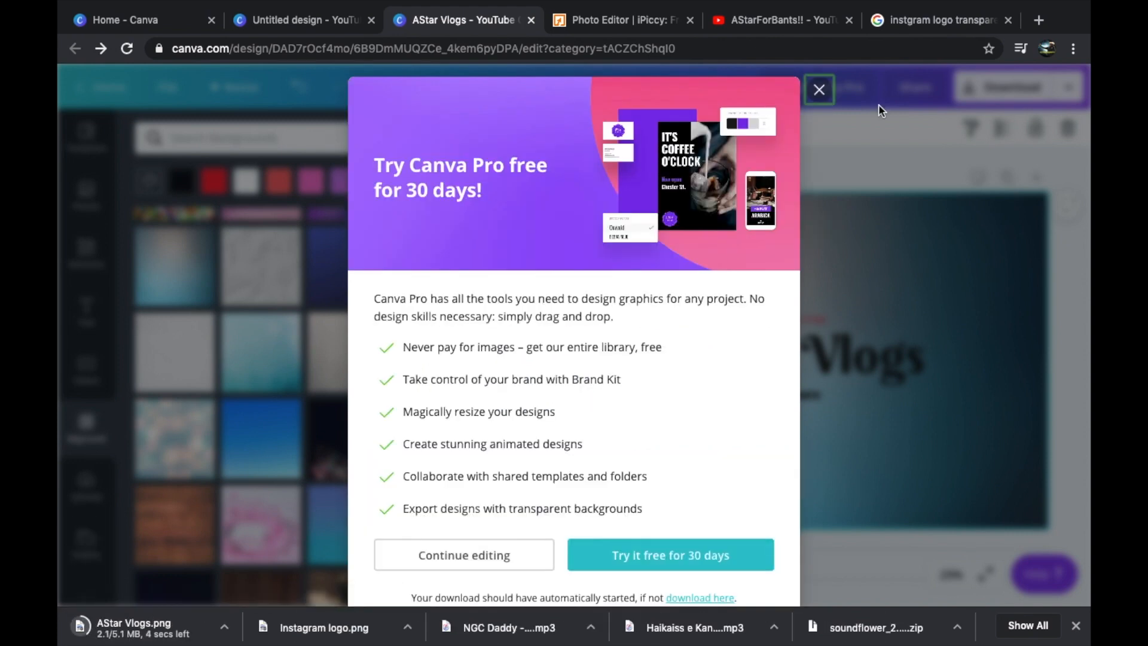
click(819, 90)
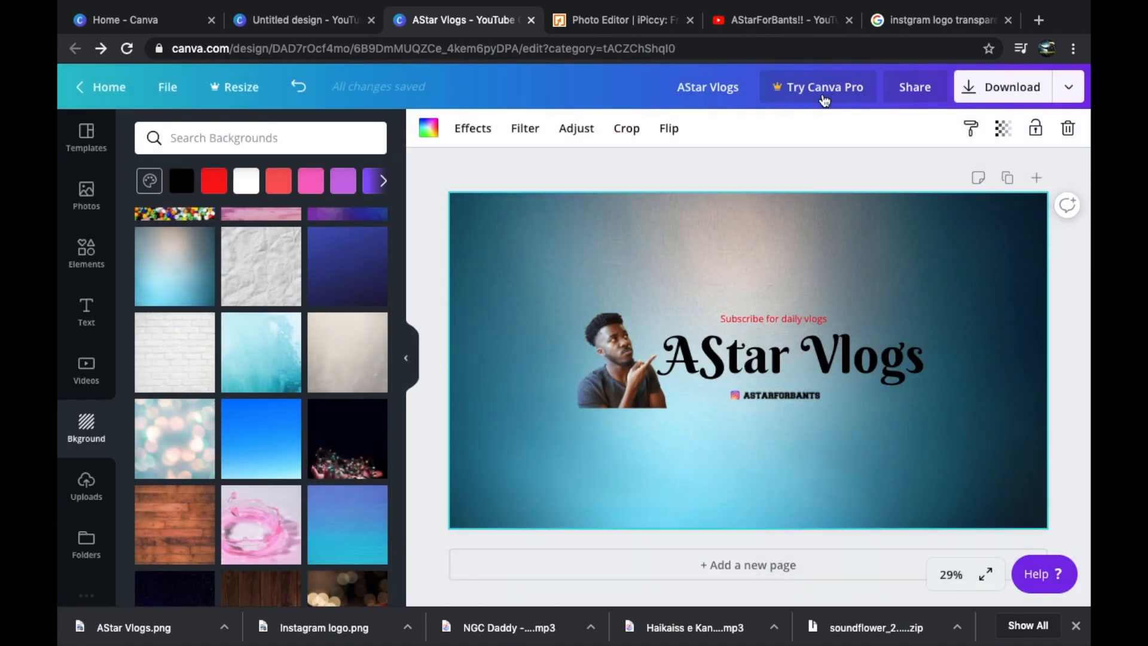
Step: Switch to YouTube and open the AStar Vlogs channel in customization mode
click(741, 24)
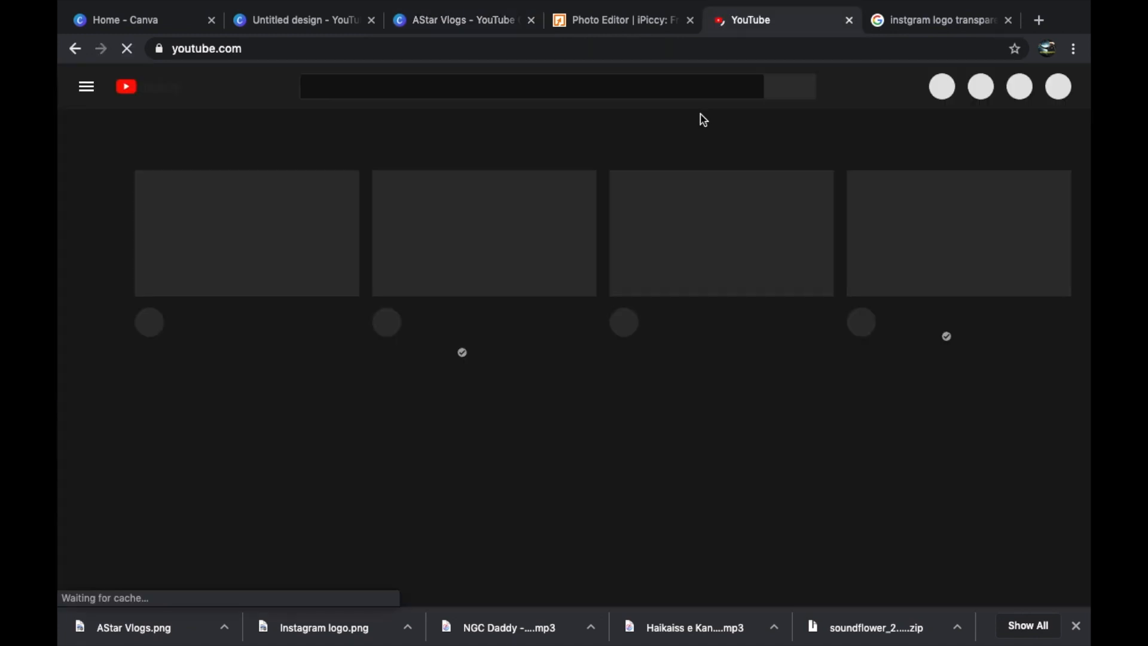
click(1055, 92)
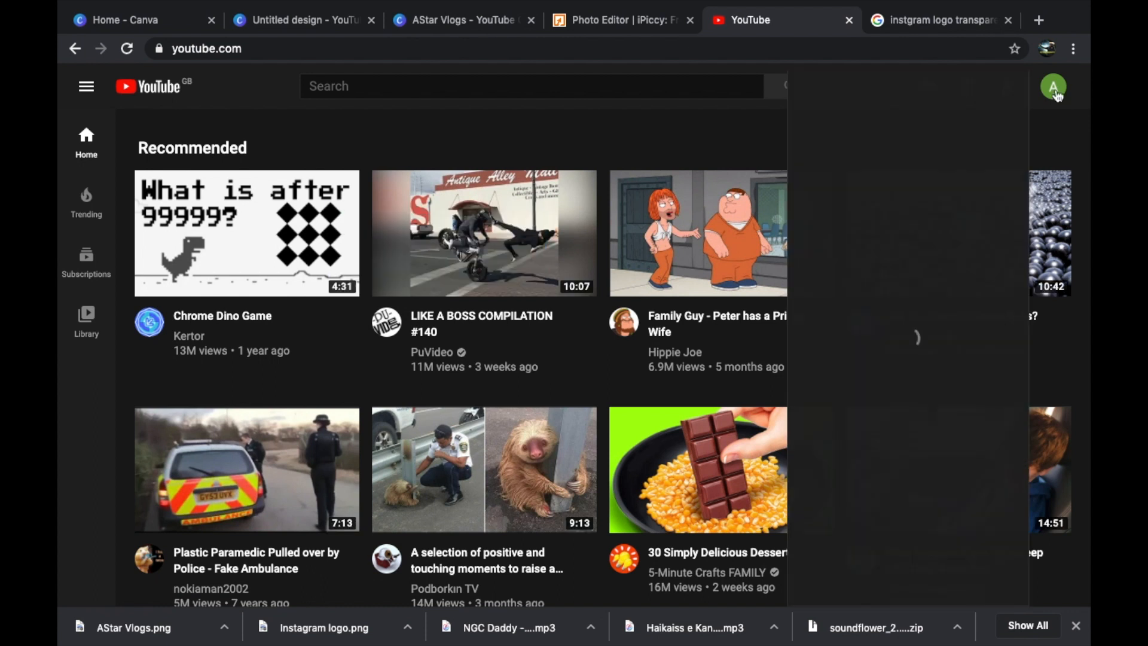
click(898, 158)
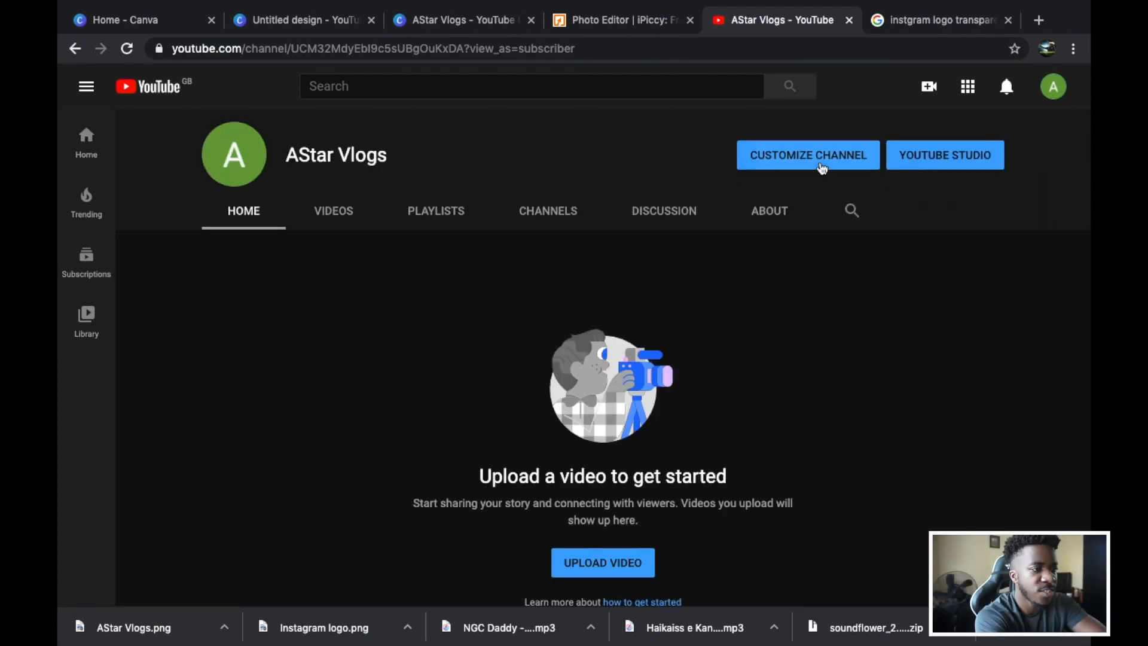
click(823, 169)
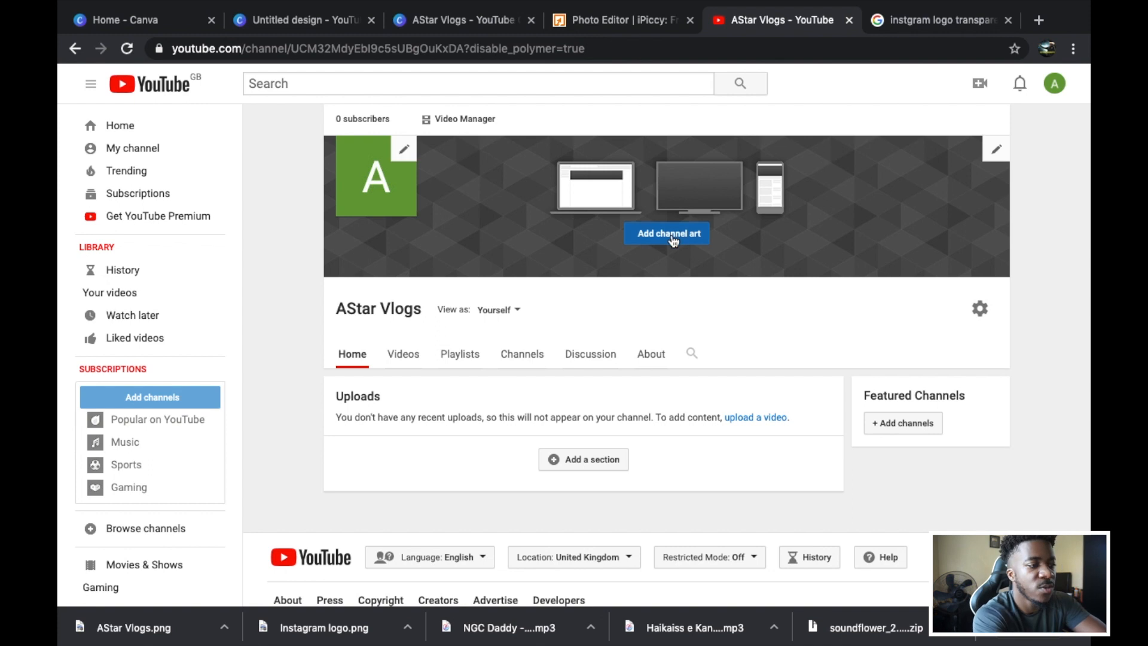
Step: Upload AStar Vlogs.png from the Downloads folder as the channel art and apply it with its default crop
click(671, 236)
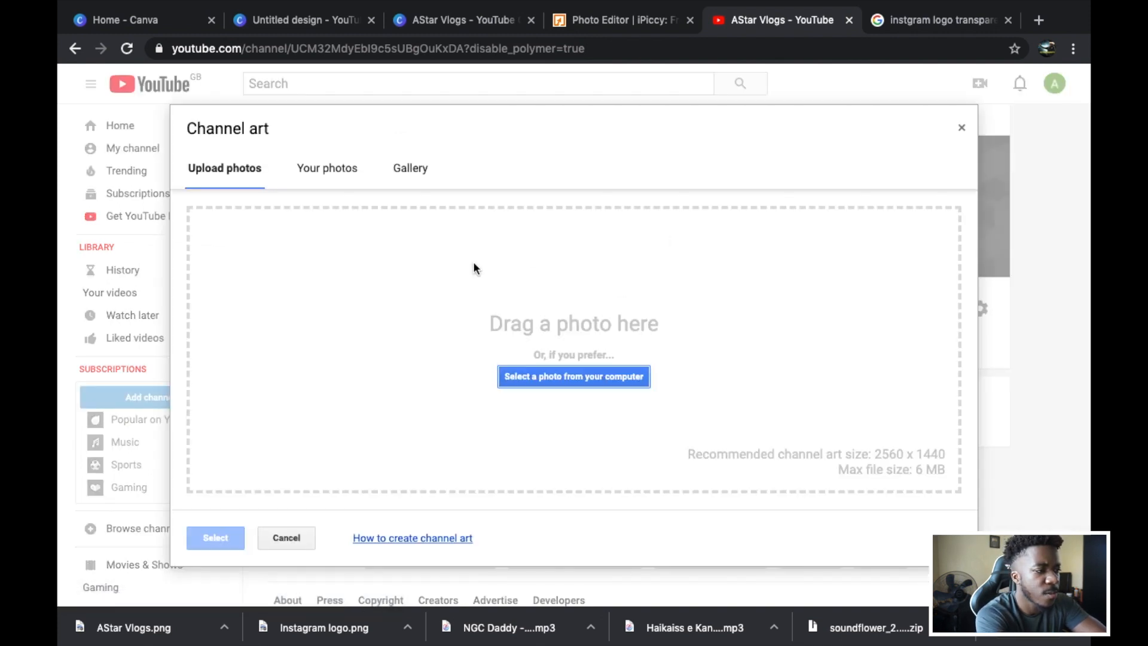
click(342, 173)
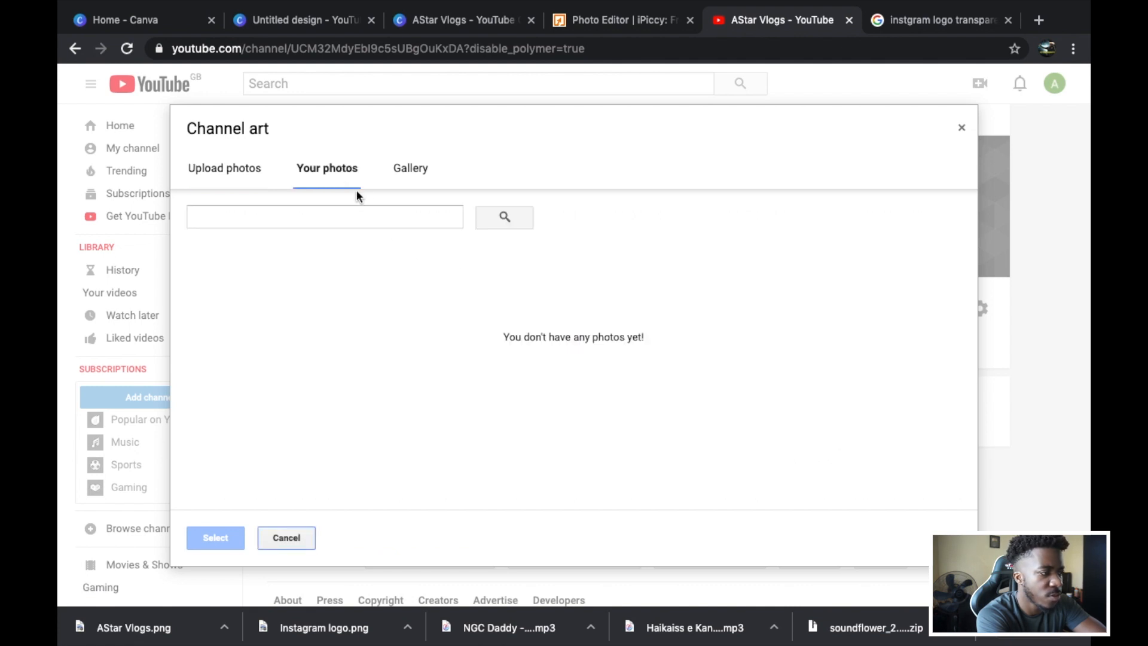
click(260, 175)
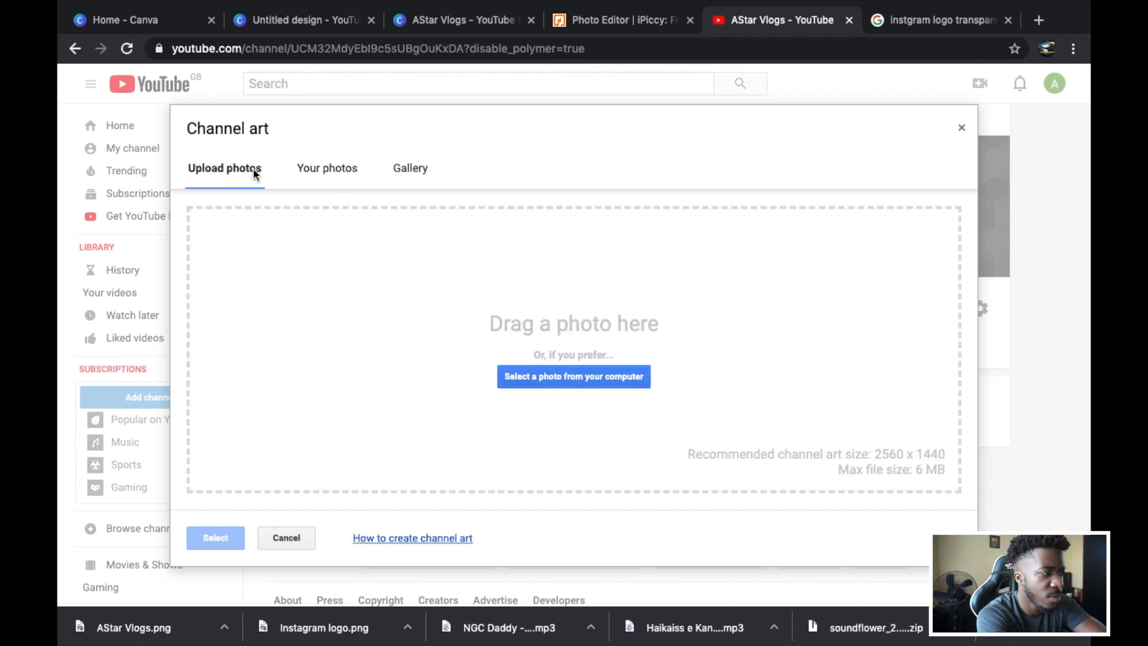
click(521, 380)
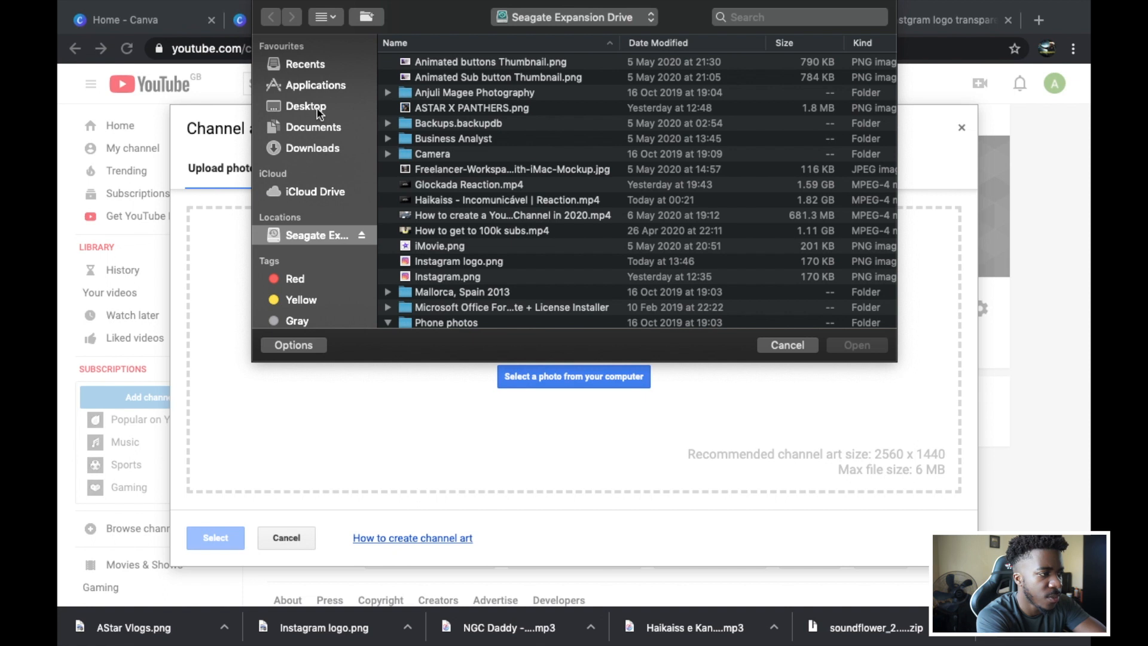
click(313, 147)
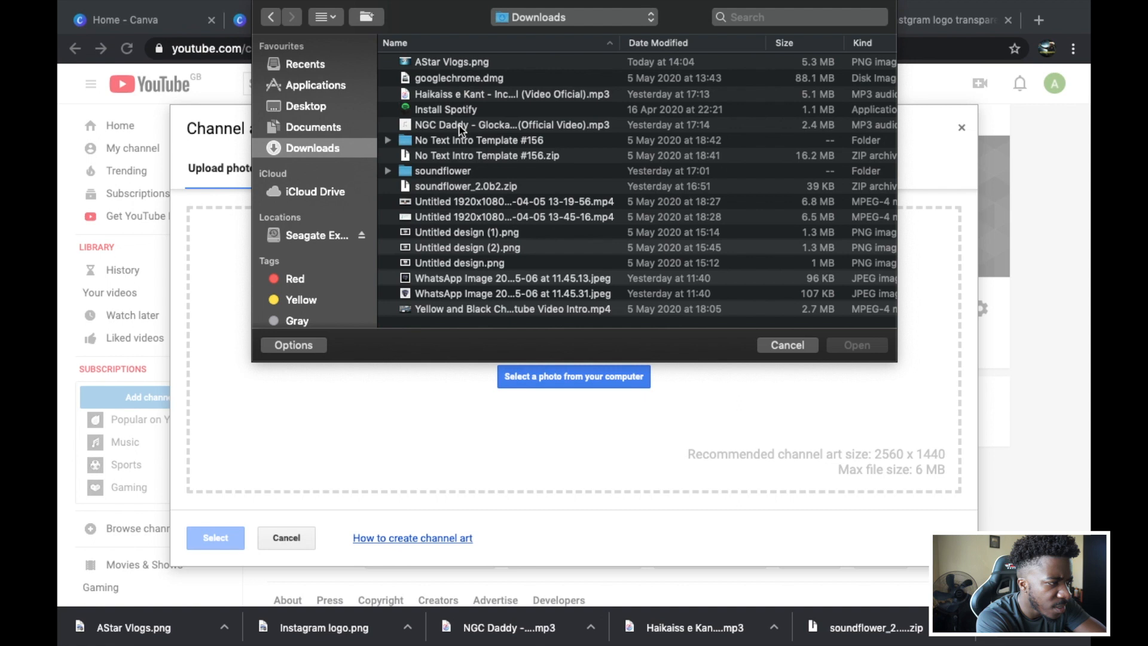
click(461, 66)
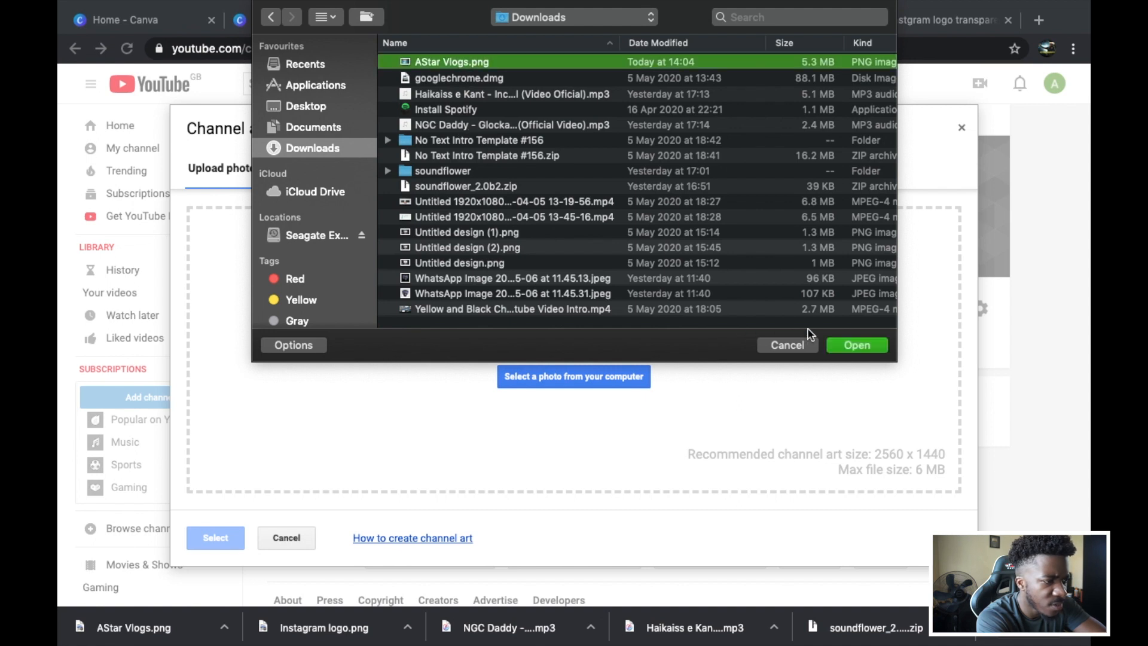
click(855, 346)
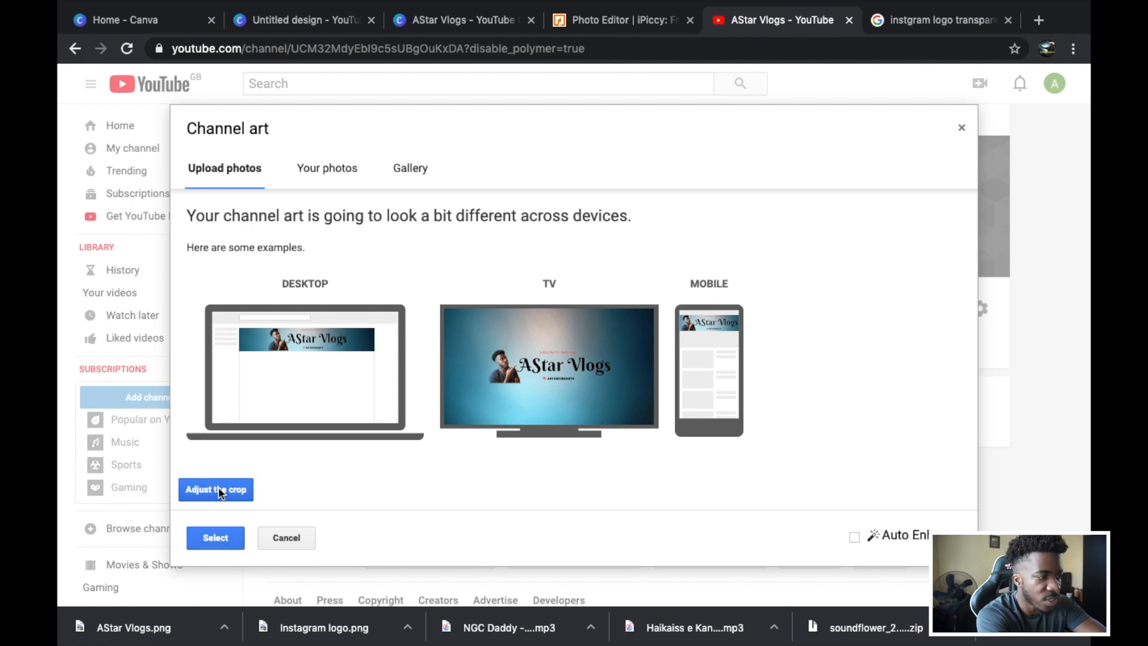
click(216, 537)
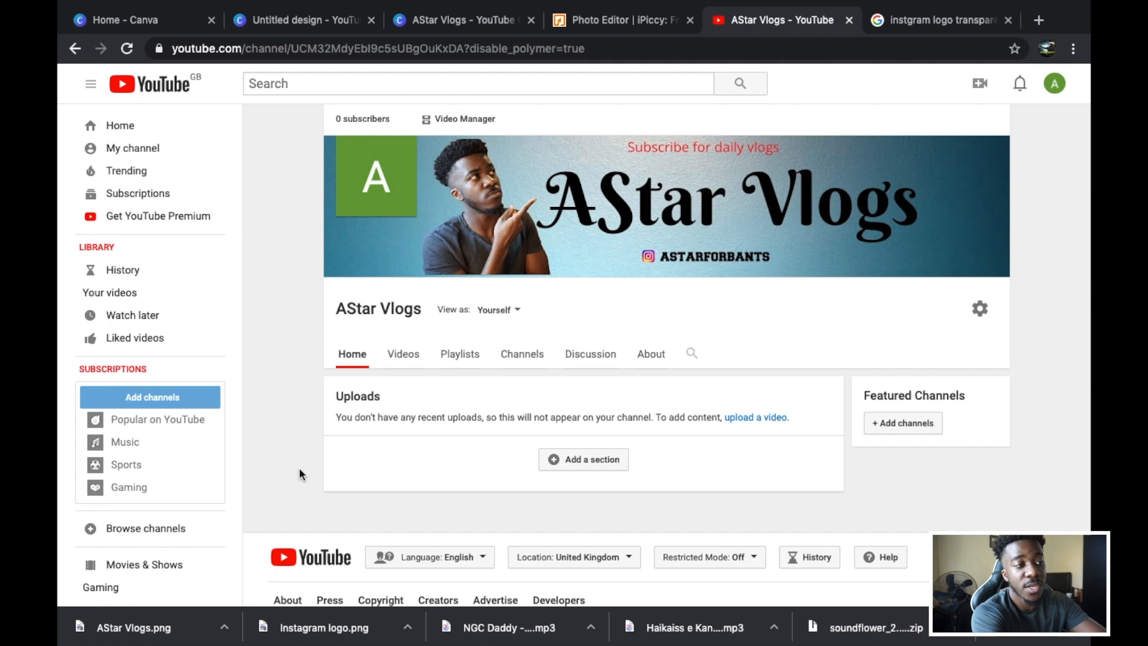
Step: Search YouTube for ASTARFORBANTS, open the AStarForBants!! channel to view its banner, and pause the video playing there
click(313, 77)
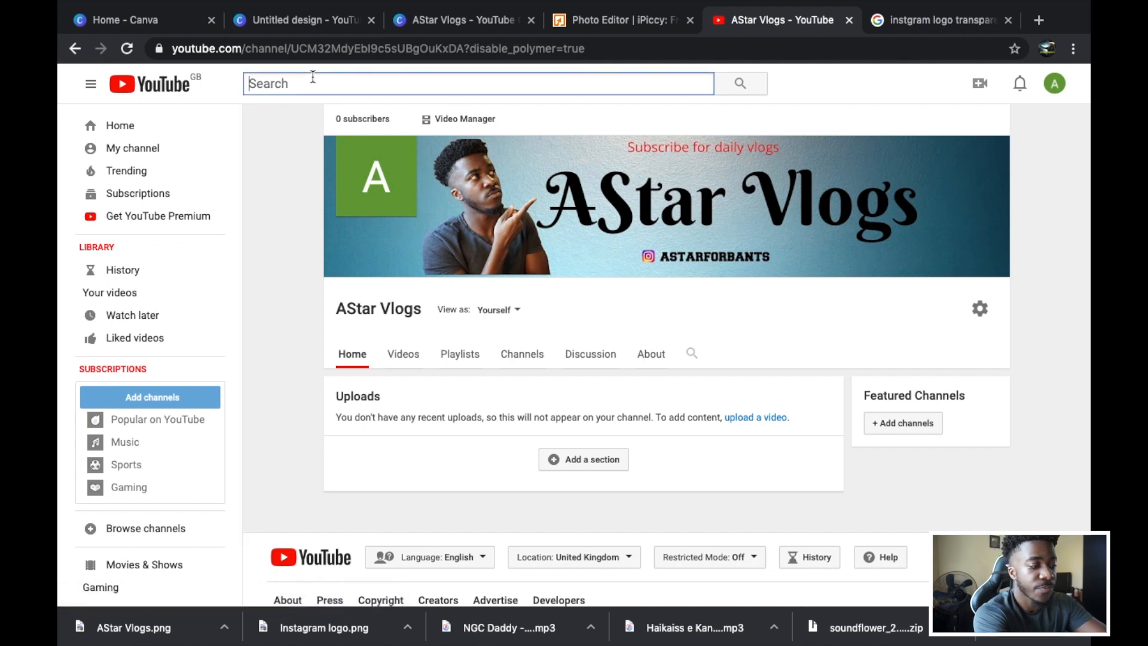
text(ASTAR)
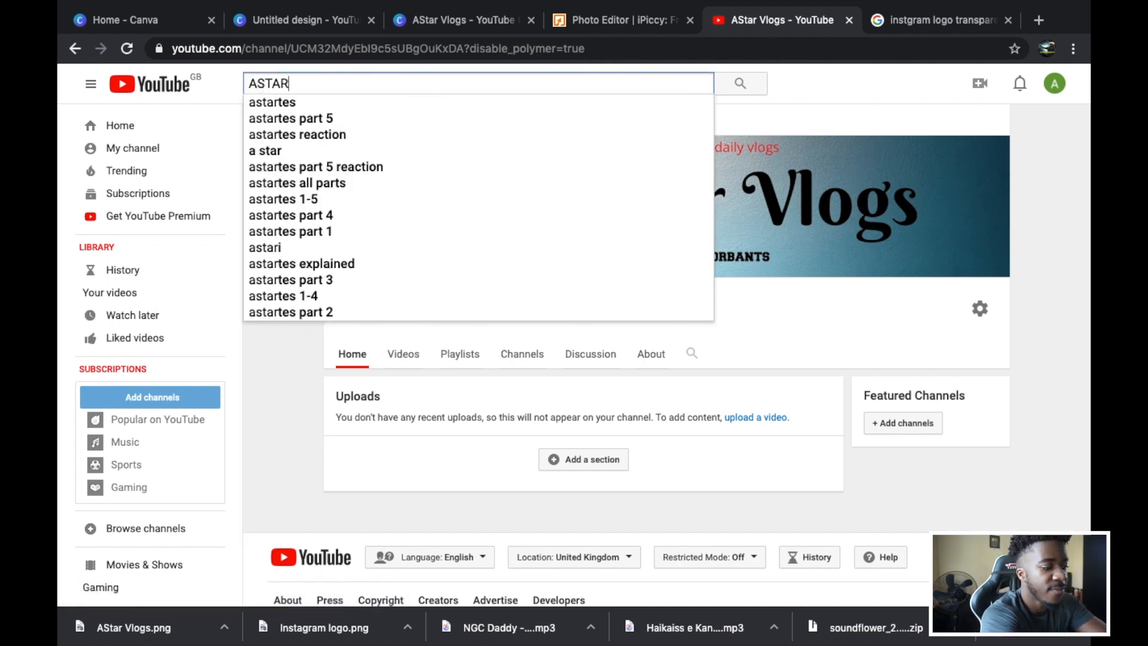
text(FORBANTS)
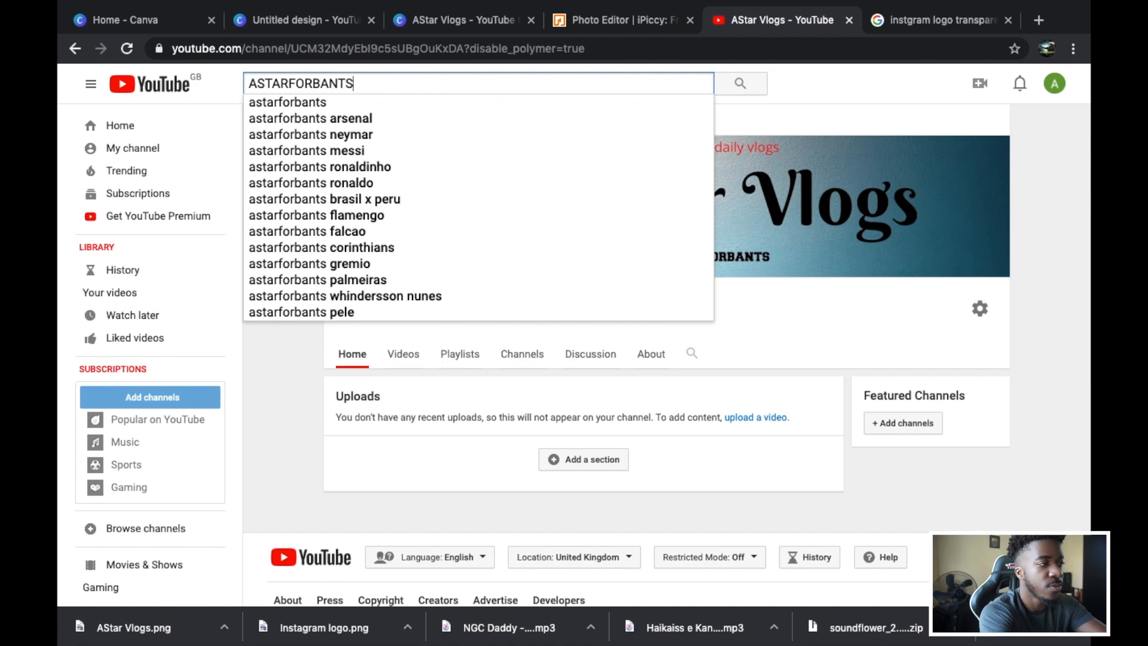
key(Return)
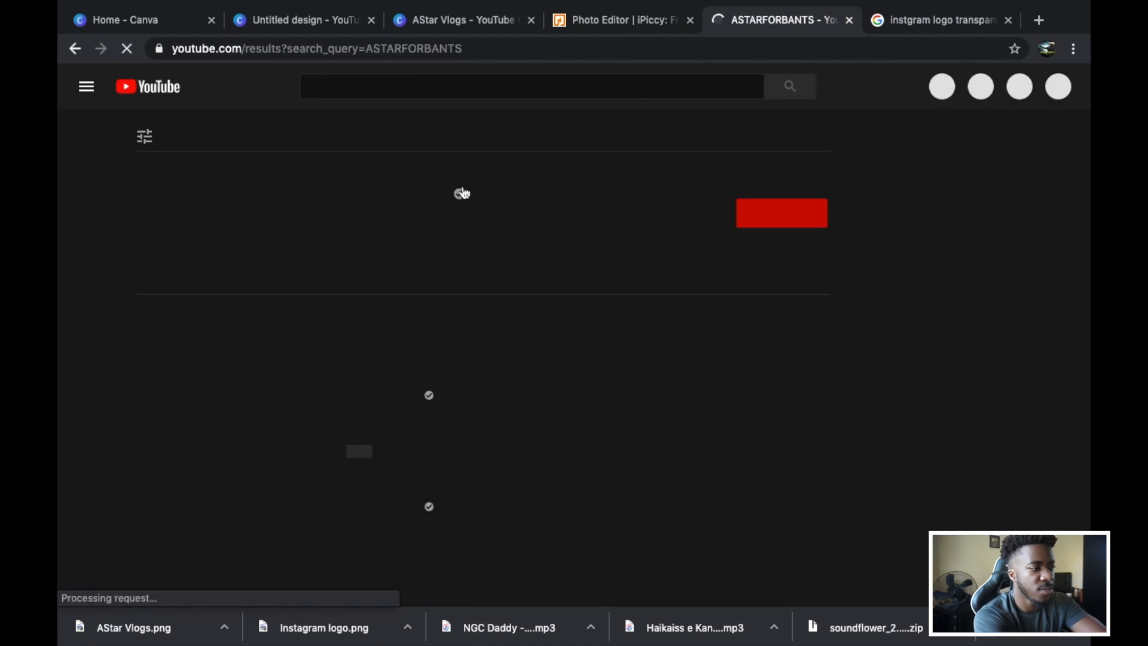
click(394, 189)
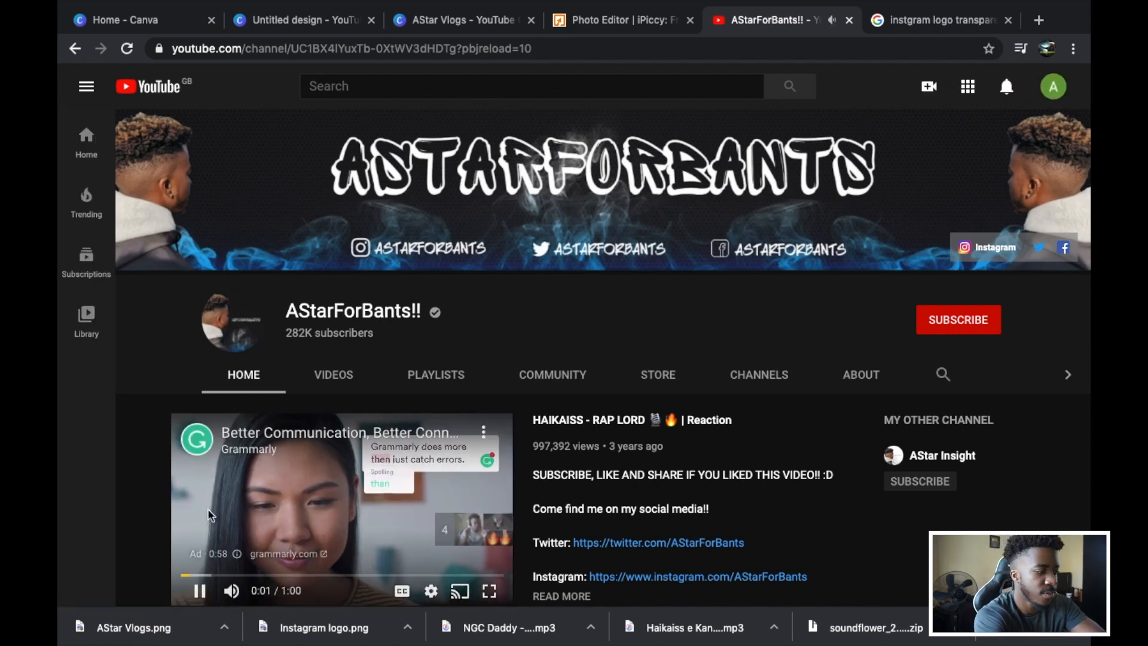
click(199, 590)
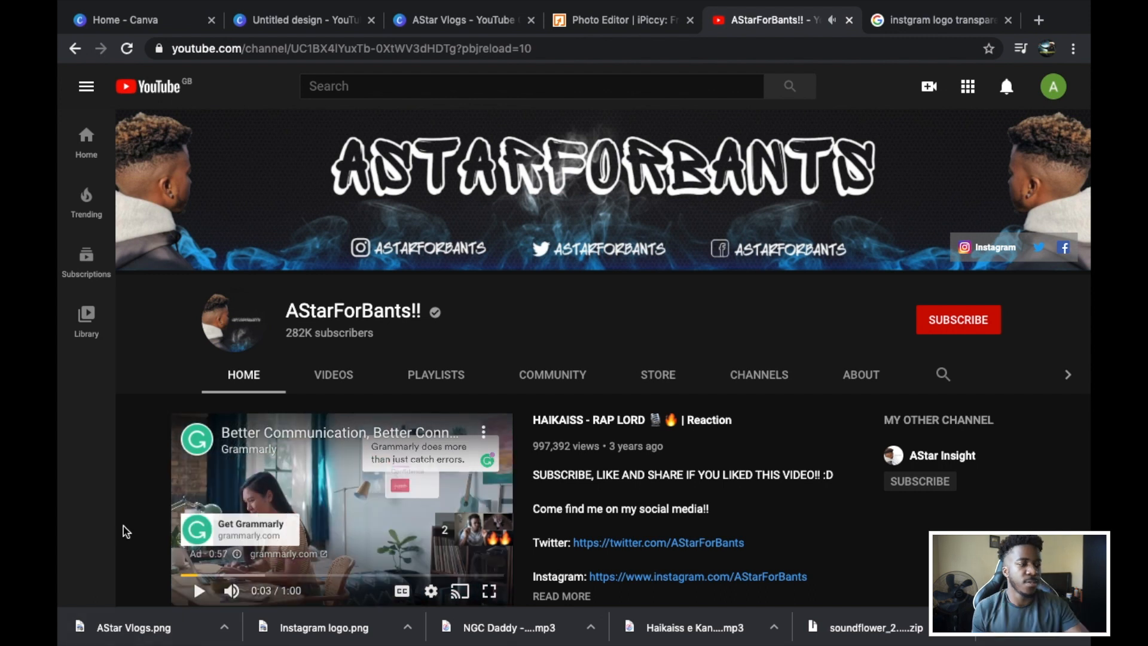